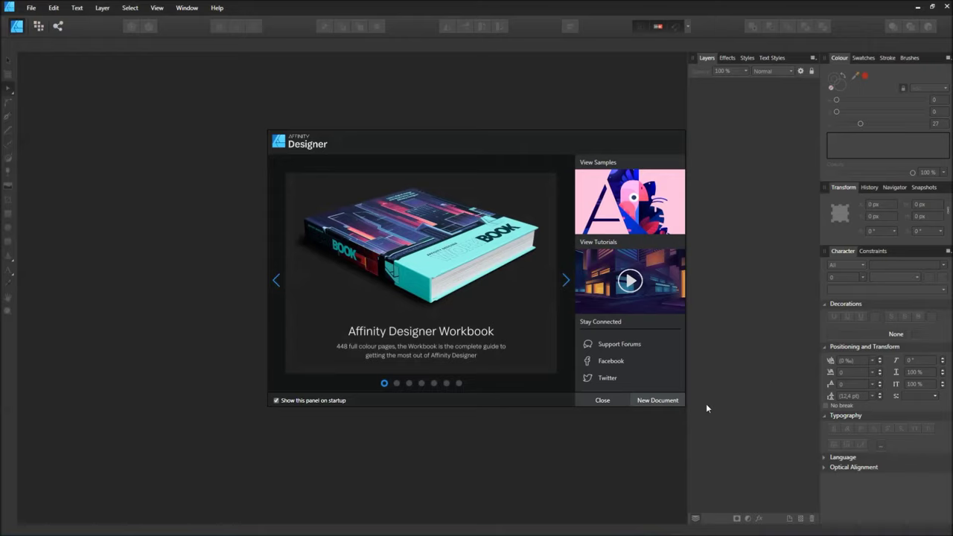
# - Create a 3000 × 3000 px document with an artboard renamed 'Binder Clip'
pyautogui.click(663, 401)
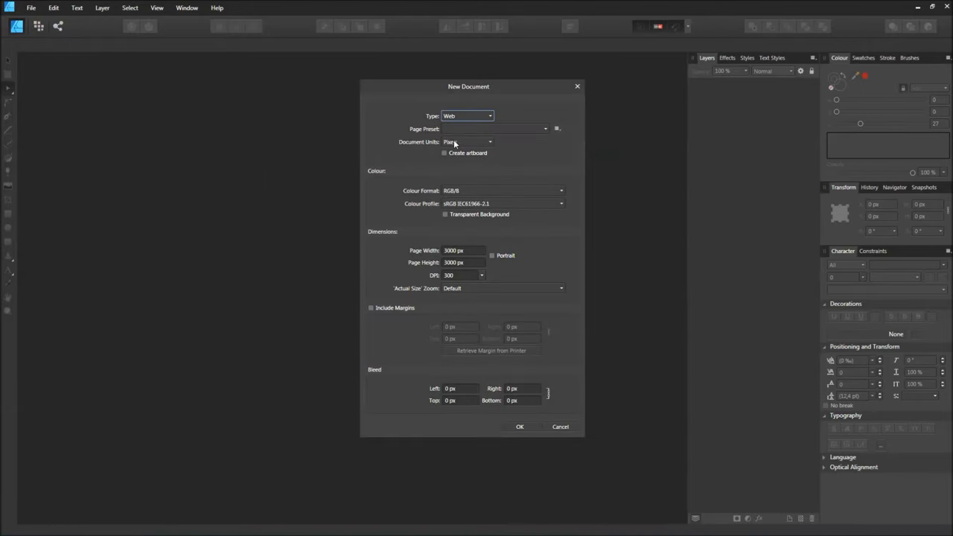
pyautogui.click(445, 152)
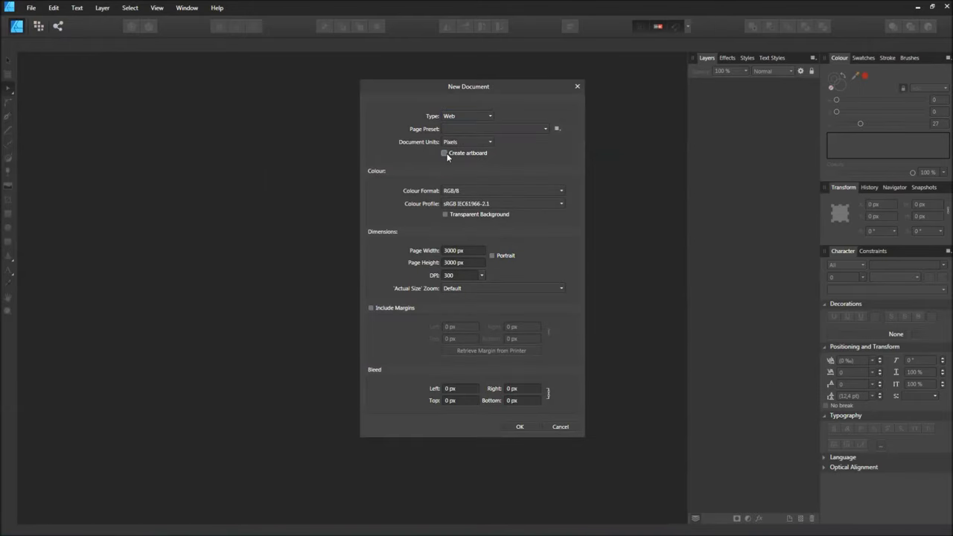
pyautogui.click(519, 428)
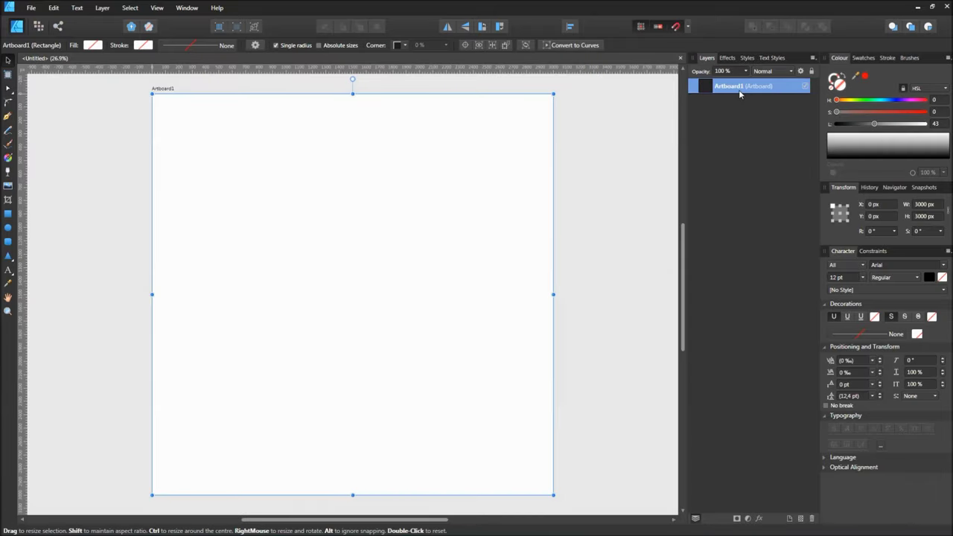
pyautogui.doubleClick(737, 87)
pyautogui.write('E')
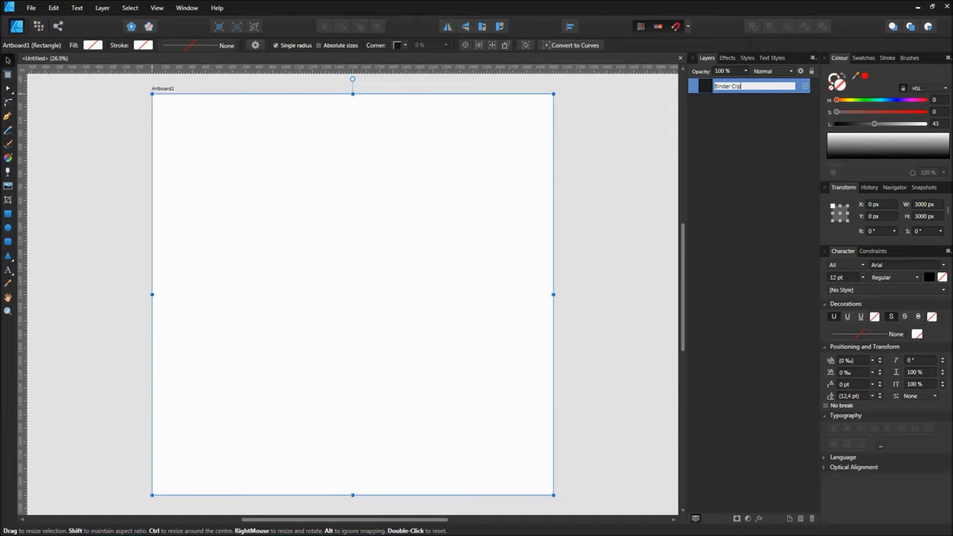
pyautogui.press('Return')
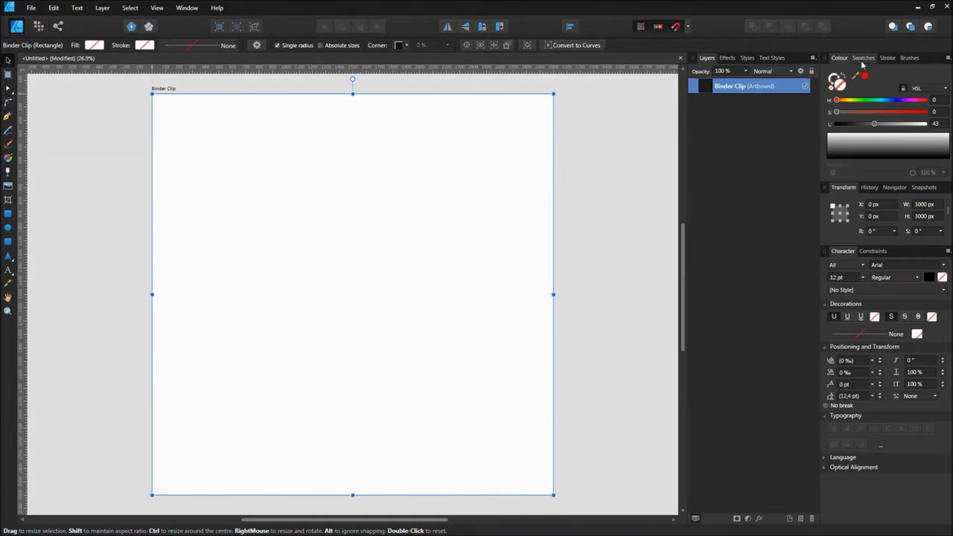
# - Fill the Binder Clip artboard with a light grey swatch
pyautogui.click(864, 58)
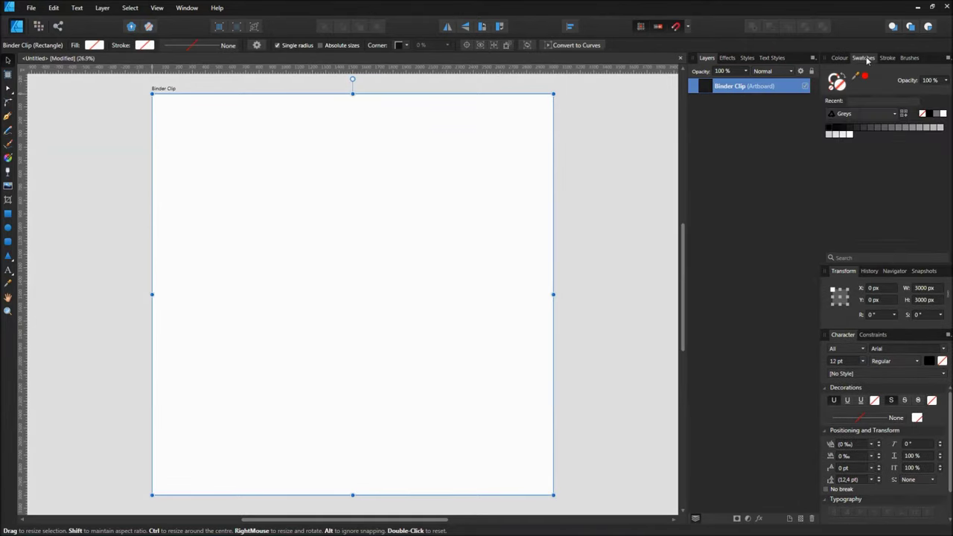
pyautogui.click(834, 134)
pyautogui.scroll(3, 357, 274)
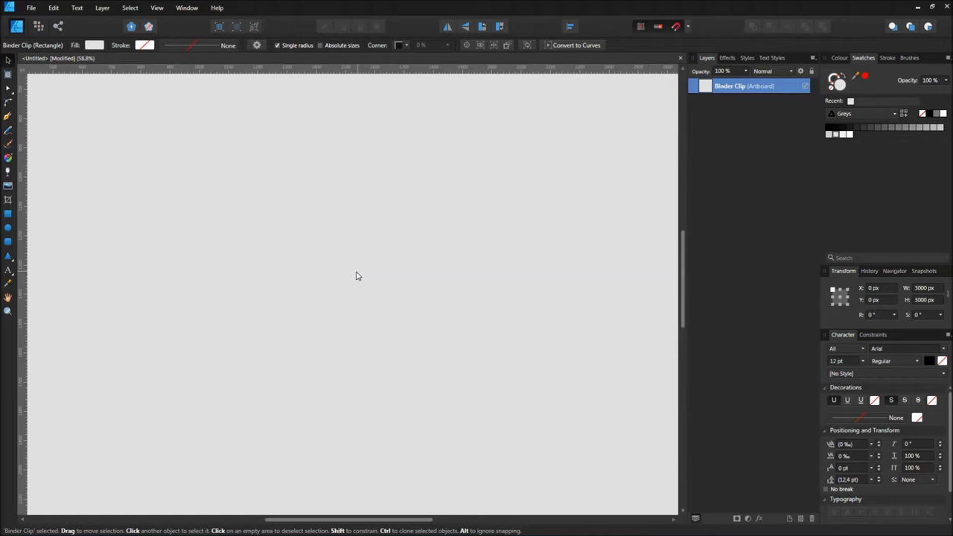
# - Draw the 177 × 223 px clip body rectangle and fill it dark grey
pyautogui.click(8, 214)
pyautogui.scroll(3, 337, 239)
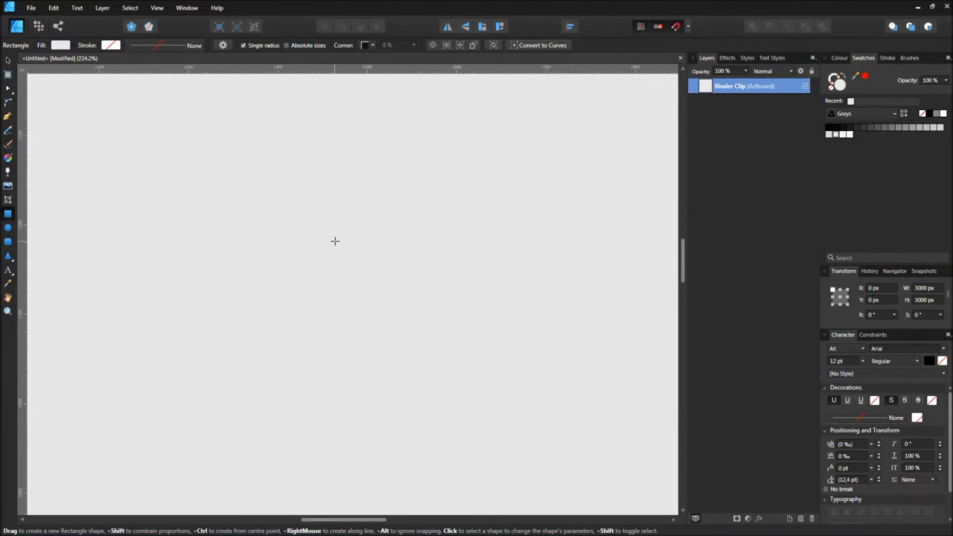
pyautogui.scroll(2, 334, 241)
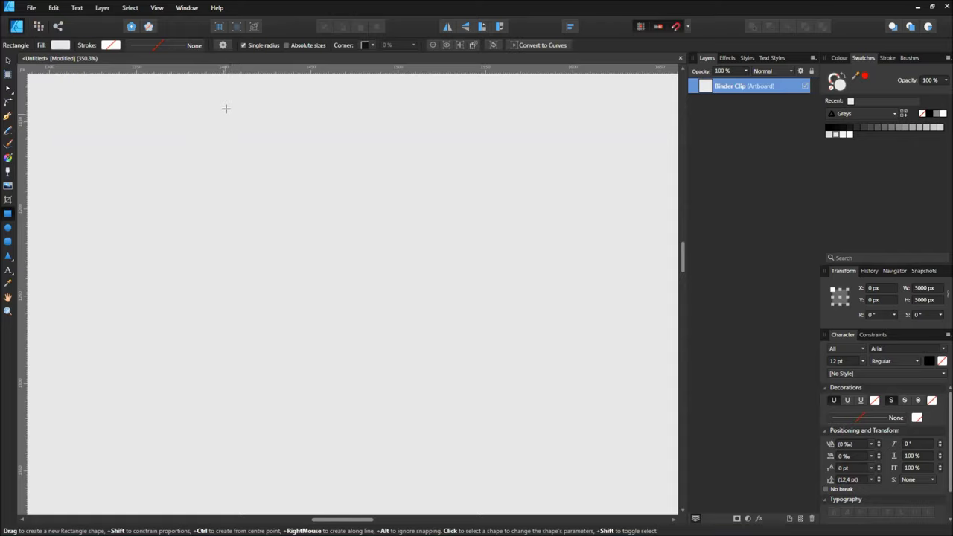
pyautogui.moveTo(227, 99)
pyautogui.mouseDown()
pyautogui.moveTo(408, 418)
pyautogui.moveTo(492, 479)
pyautogui.moveTo(555, 492)
pyautogui.moveTo(537, 488)
pyautogui.mouseUp()
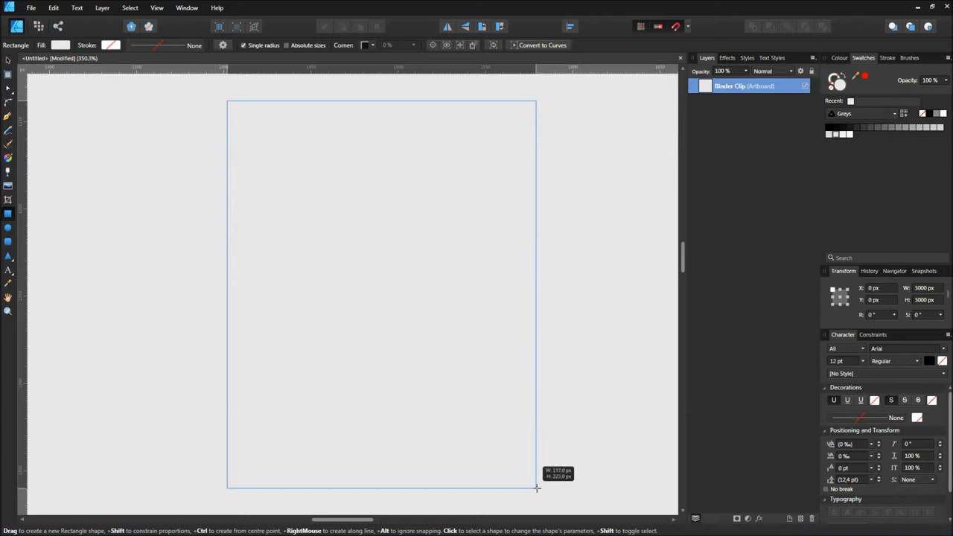
pyautogui.moveTo(536, 487); pyautogui.dragTo(536, 490)
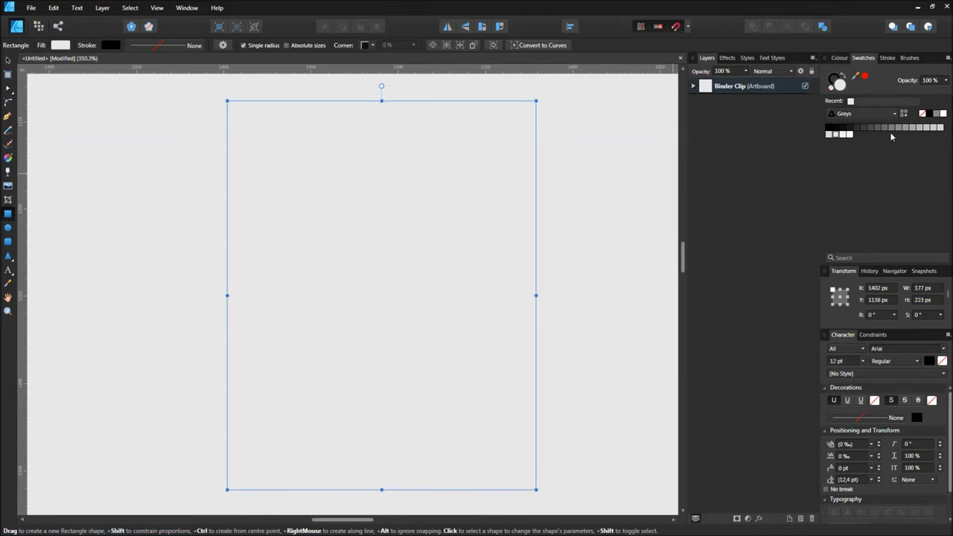
pyautogui.click(868, 129)
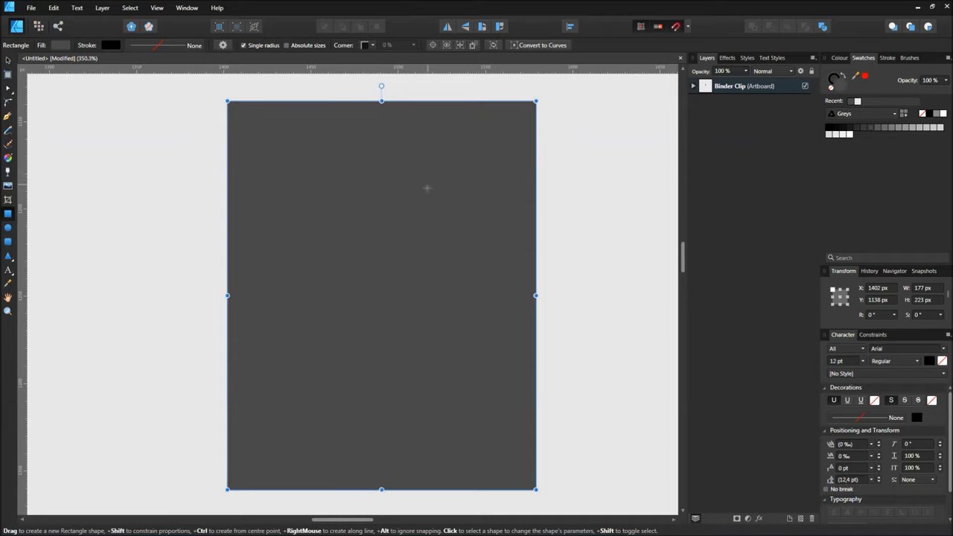
pyautogui.scroll(-1, 446, 258)
pyautogui.scroll(-1, 494, 266)
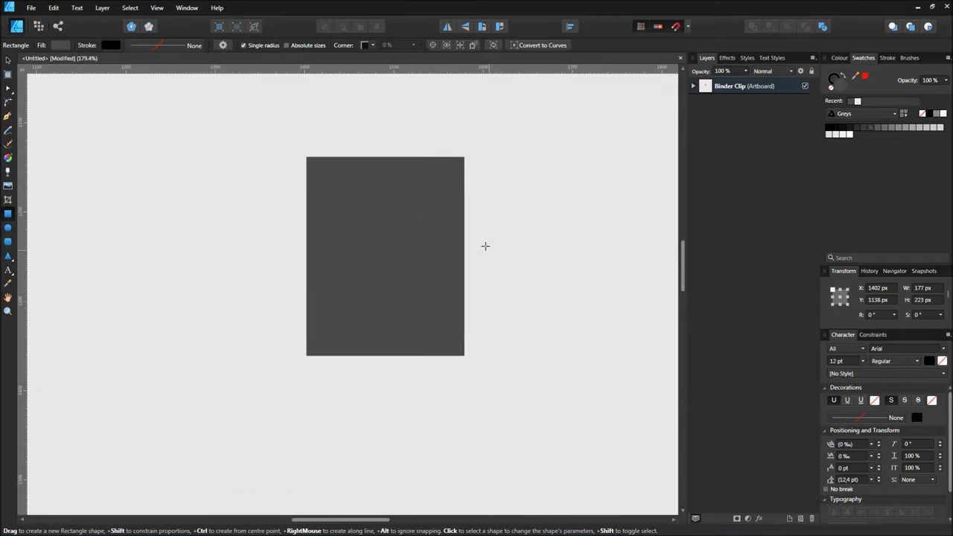
pyautogui.scroll(2, 447, 287)
# - Add a lighter grey 106 × 30 px strip and move it up inside the body
pyautogui.moveTo(436, 295); pyautogui.dragTo(517, 249)
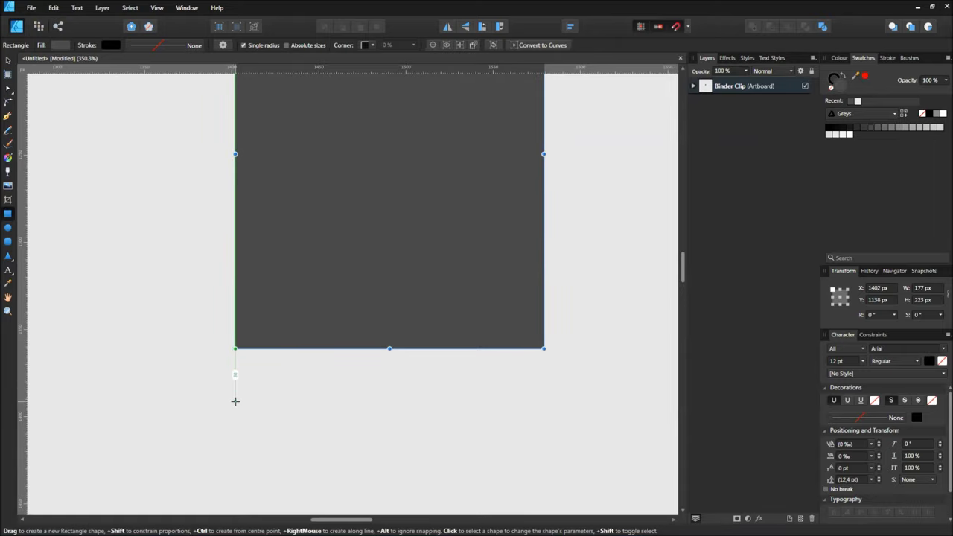
pyautogui.moveTo(235, 401); pyautogui.dragTo(434, 348)
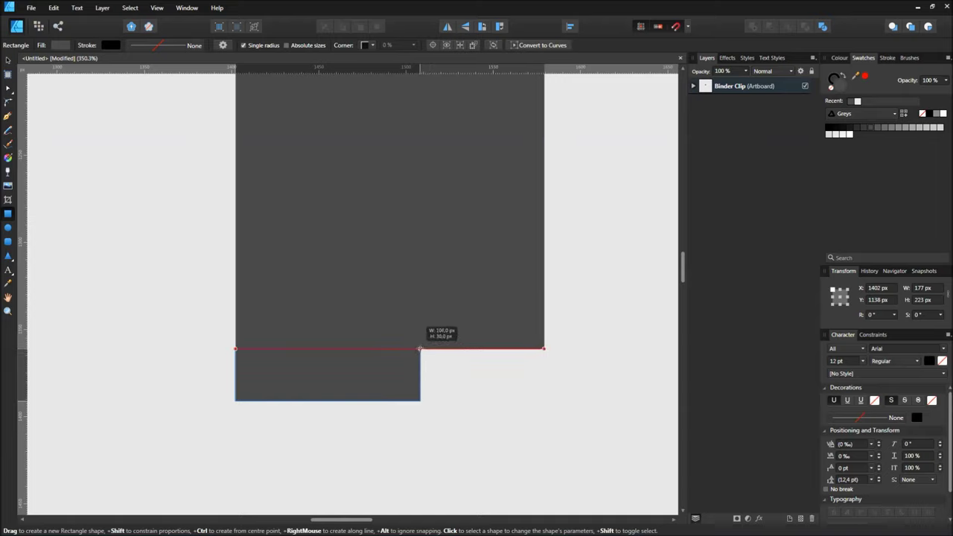
pyautogui.moveTo(434, 348); pyautogui.dragTo(420, 349)
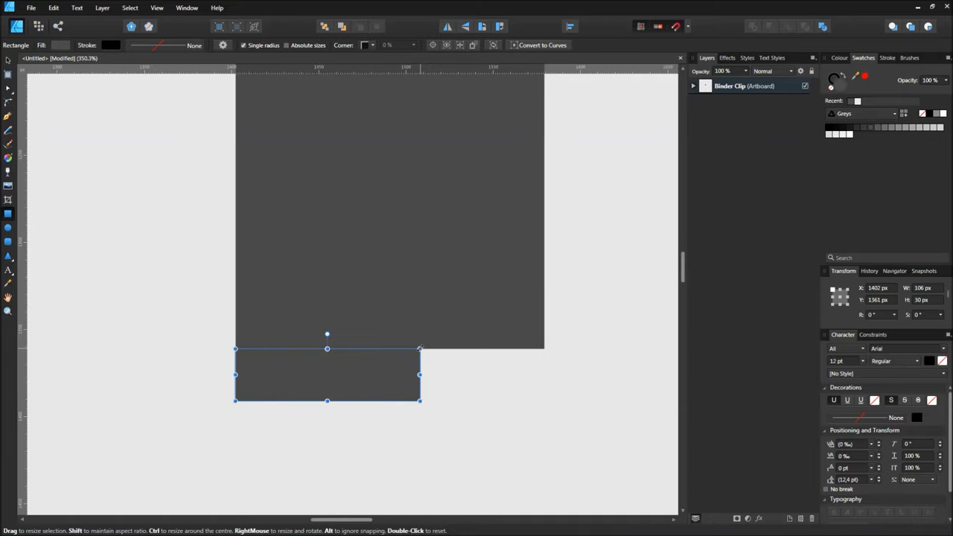
pyautogui.click(885, 128)
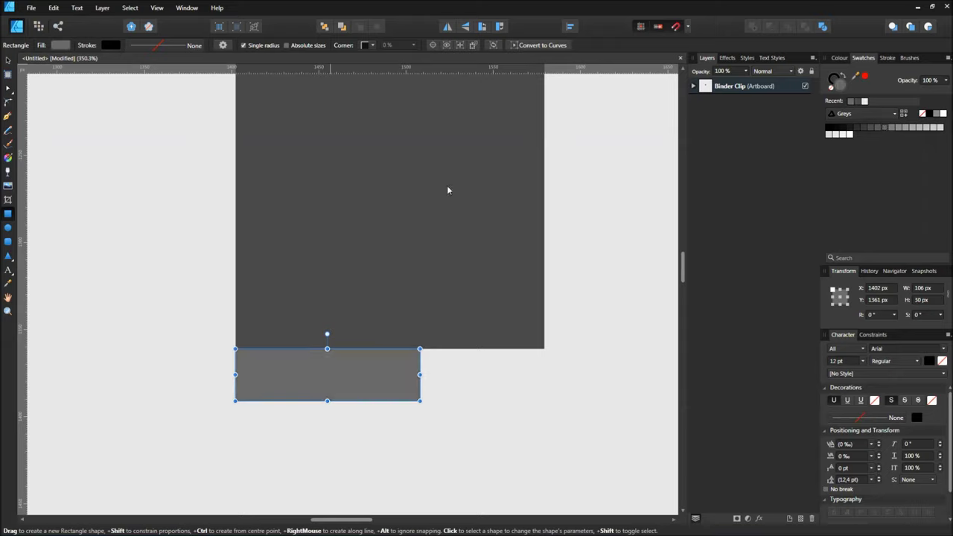
pyautogui.click(7, 59)
pyautogui.moveTo(287, 387); pyautogui.dragTo(289, 335)
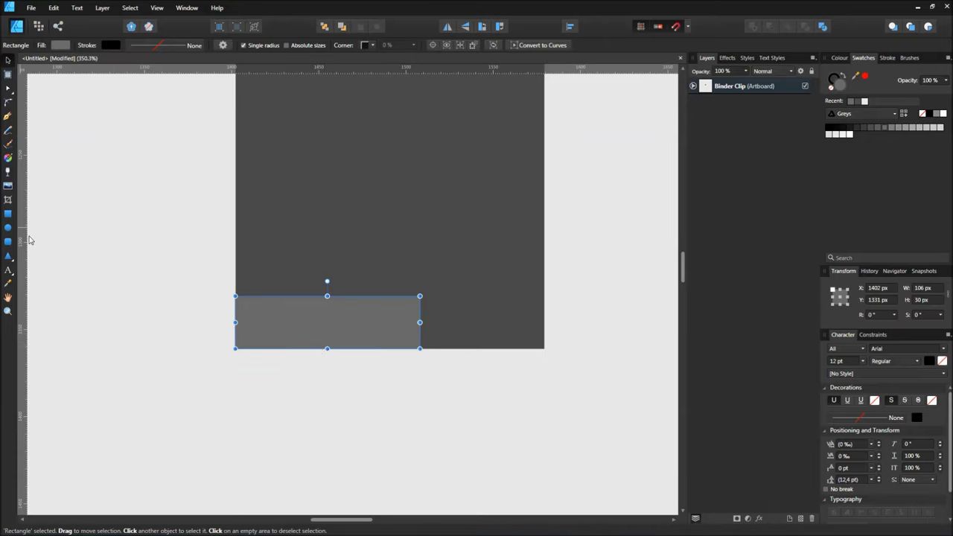
# - Draw a 23 × 15 px ellipse straddling the body's bottom edge
pyautogui.click(8, 227)
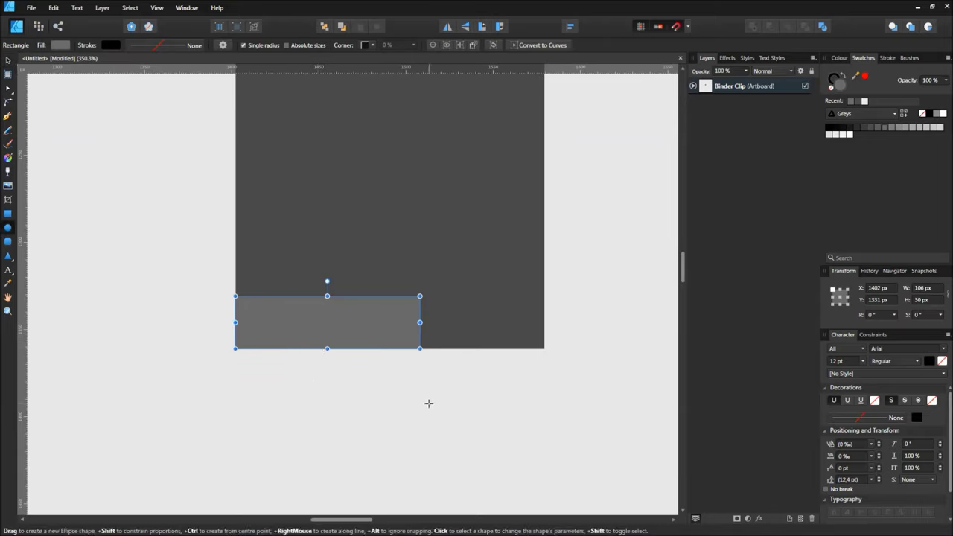
pyautogui.moveTo(428, 403)
pyautogui.mouseDown()
pyautogui.moveTo(469, 378)
pyautogui.moveTo(449, 376)
pyautogui.moveTo(430, 356)
pyautogui.mouseUp()
pyautogui.click(9, 61)
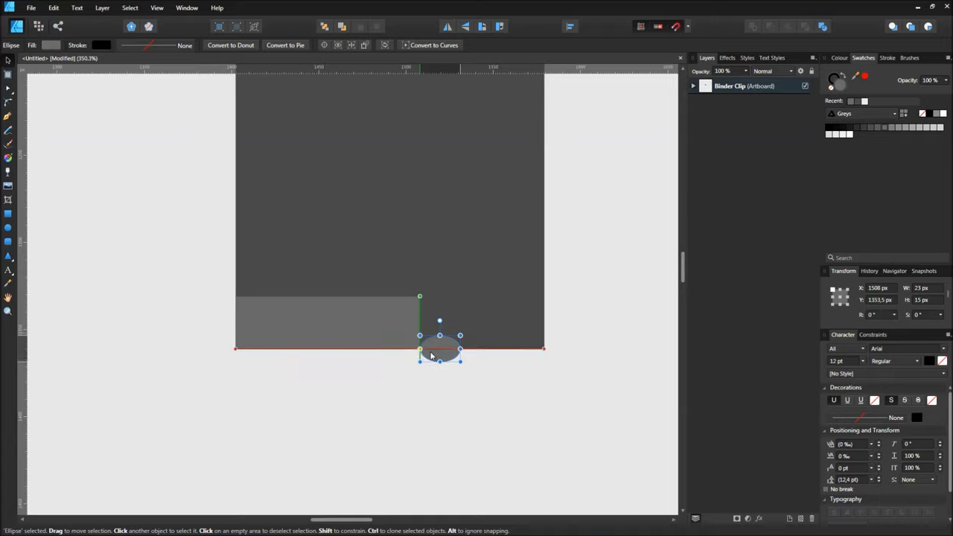
pyautogui.click(501, 393)
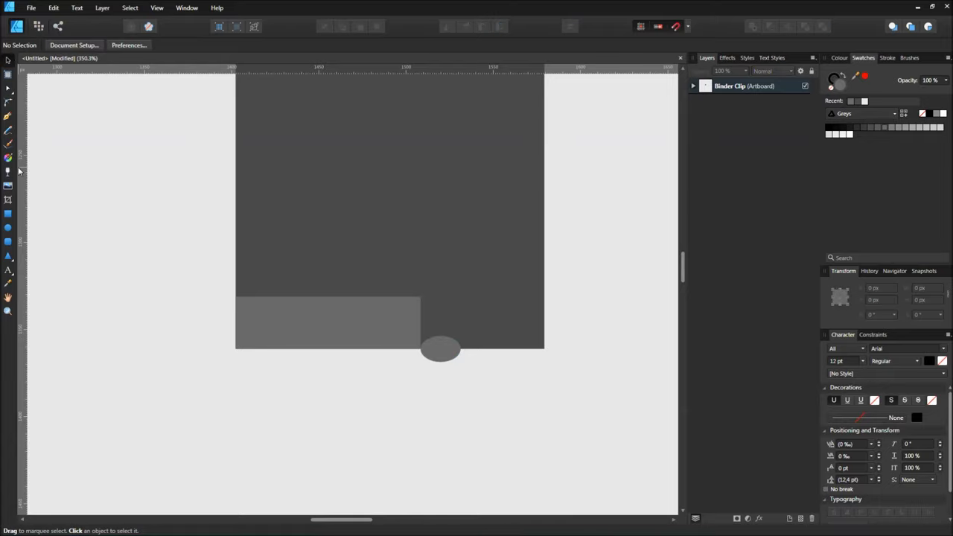
# - Draw a grey triangle from the ellipse to the body's right edge, with no outline
pyautogui.click(8, 116)
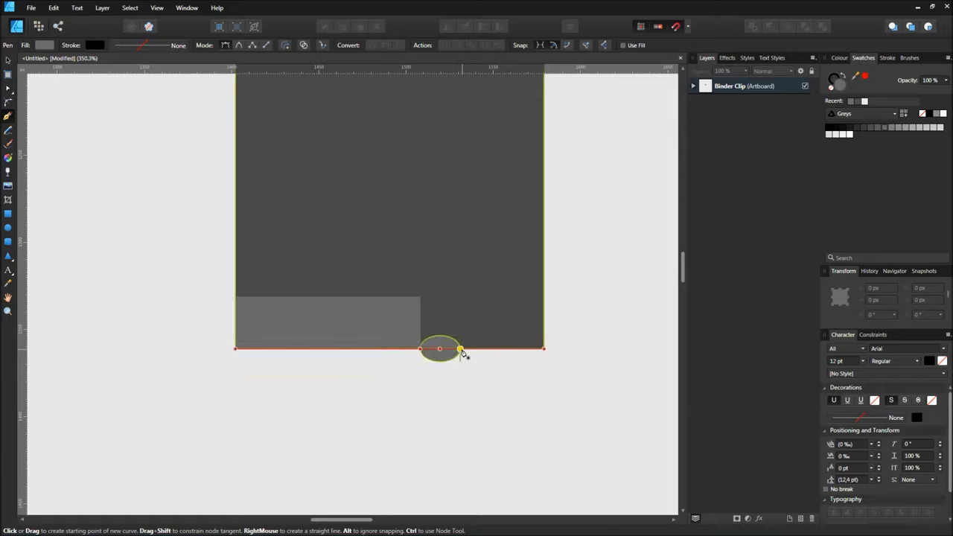
pyautogui.click(461, 350)
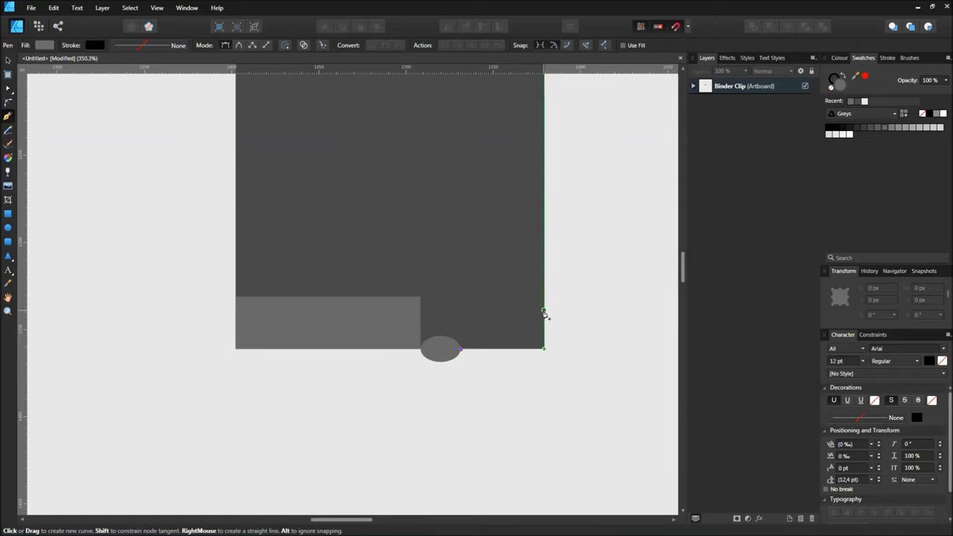
pyautogui.click(543, 309)
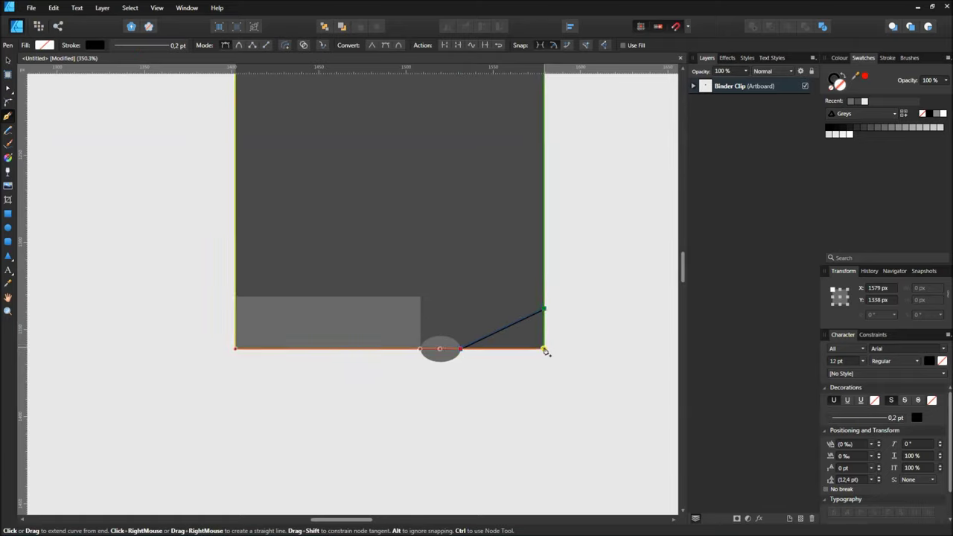
pyautogui.click(460, 350)
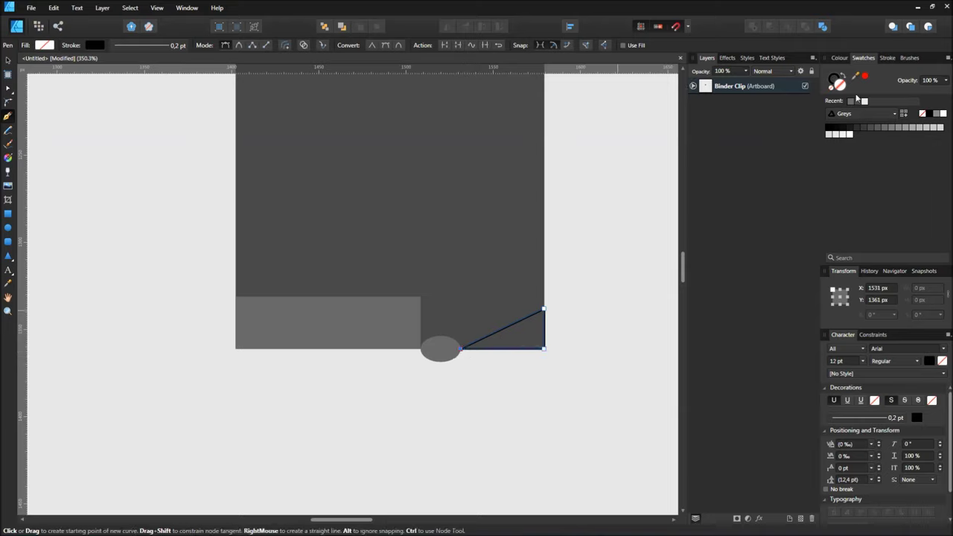
pyautogui.click(851, 102)
pyautogui.click(839, 59)
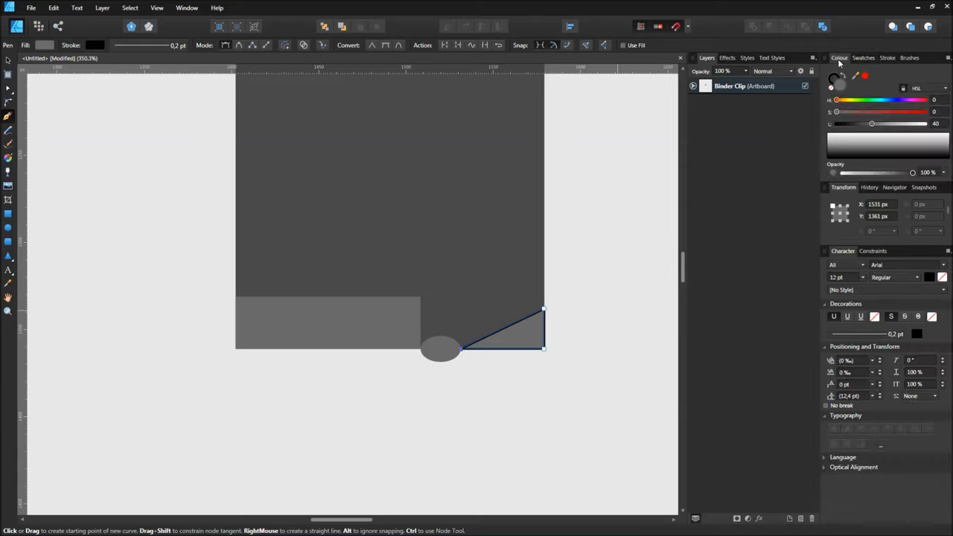
pyautogui.click(834, 78)
pyautogui.click(832, 88)
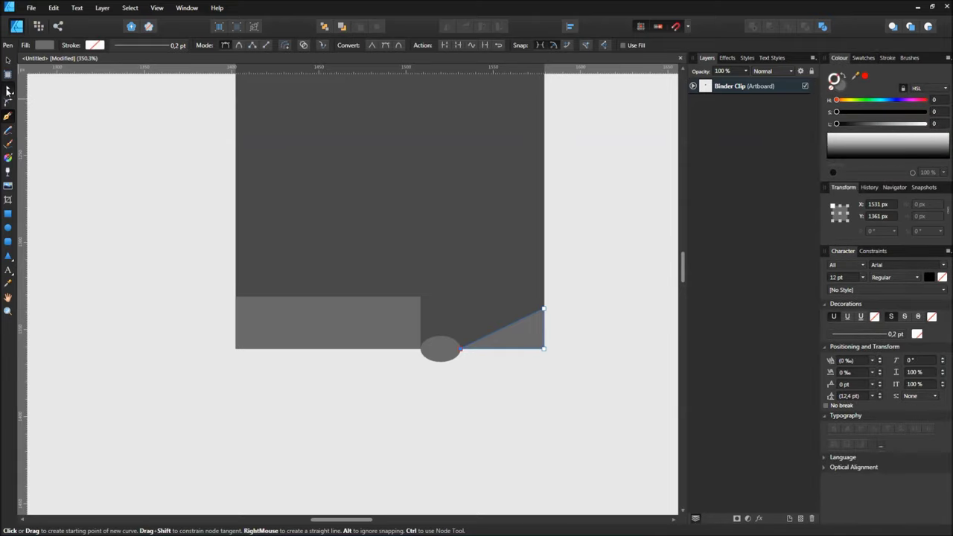
# - Bend the triangle's diagonal edge into a smooth S-shaped curve
pyautogui.click(8, 88)
pyautogui.keyDown('ctrl'); pyautogui.scroll(1, 534, 330); pyautogui.keyUp('ctrl')
pyautogui.keyDown('ctrl'); pyautogui.scroll(1, 534, 330); pyautogui.keyUp('ctrl')
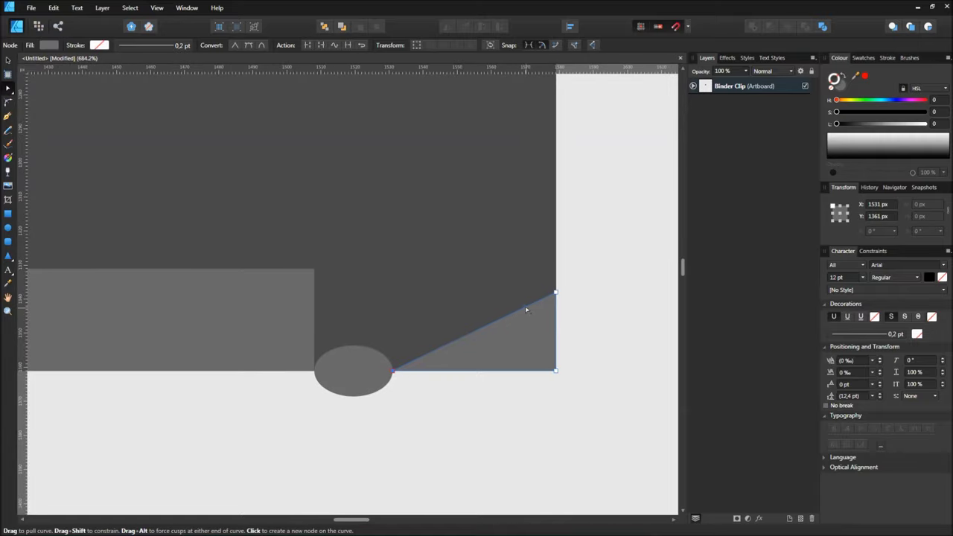
pyautogui.keyDown('ctrl'); pyautogui.scroll(2, 457, 343); pyautogui.keyUp('ctrl')
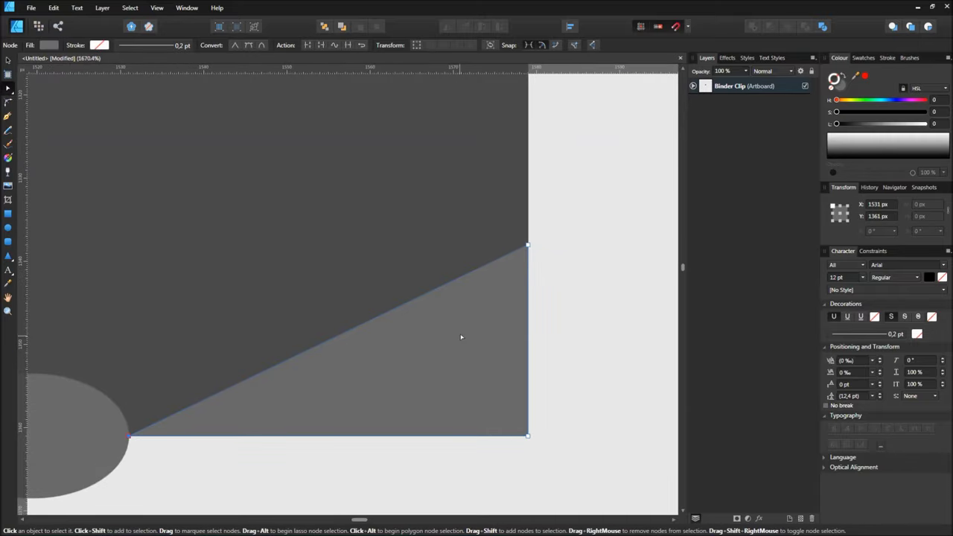
pyautogui.keyDown('ctrl'); pyautogui.scroll(1, 462, 336); pyautogui.keyUp('ctrl')
pyautogui.moveTo(399, 272); pyautogui.dragTo(380, 251)
pyautogui.moveTo(308, 253); pyautogui.dragTo(400, 237)
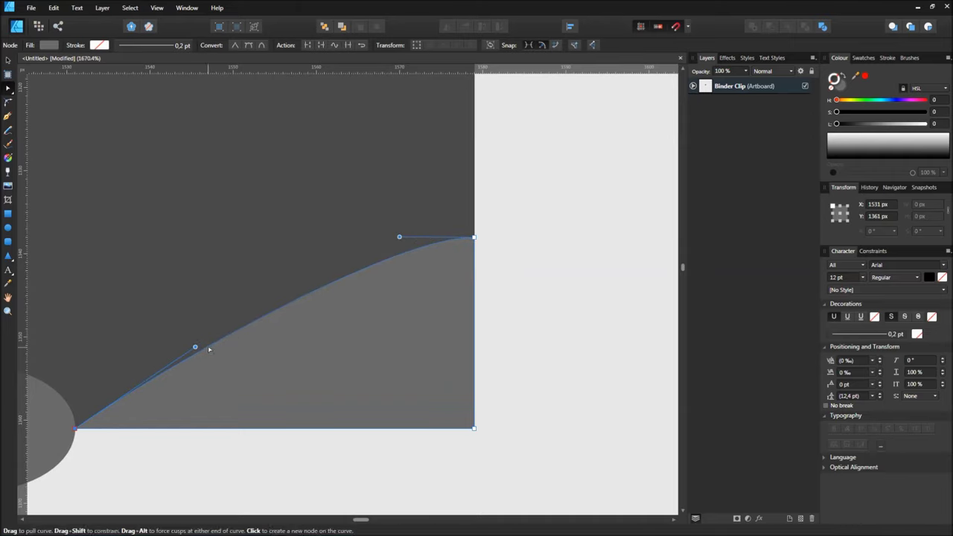
pyautogui.moveTo(195, 347)
pyautogui.mouseDown()
pyautogui.moveTo(222, 397)
pyautogui.moveTo(282, 439)
pyautogui.moveTo(268, 433)
pyautogui.moveTo(279, 427)
pyautogui.mouseUp()
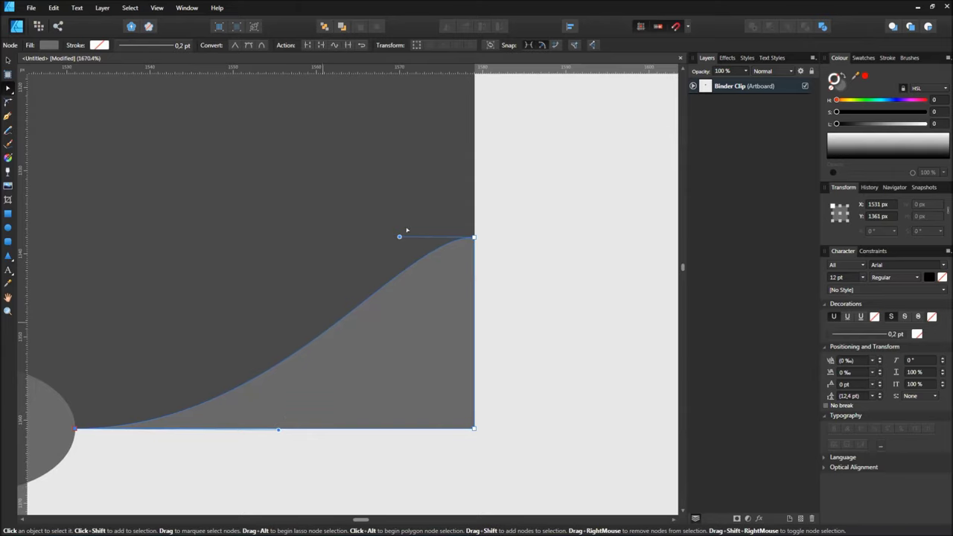
pyautogui.moveTo(401, 238); pyautogui.dragTo(391, 238)
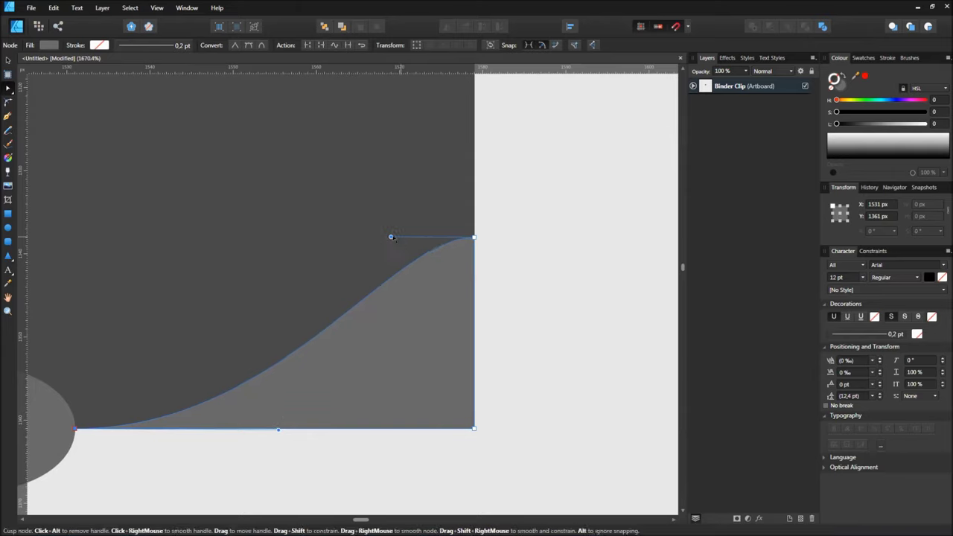
pyautogui.scroll(-6, 383, 302)
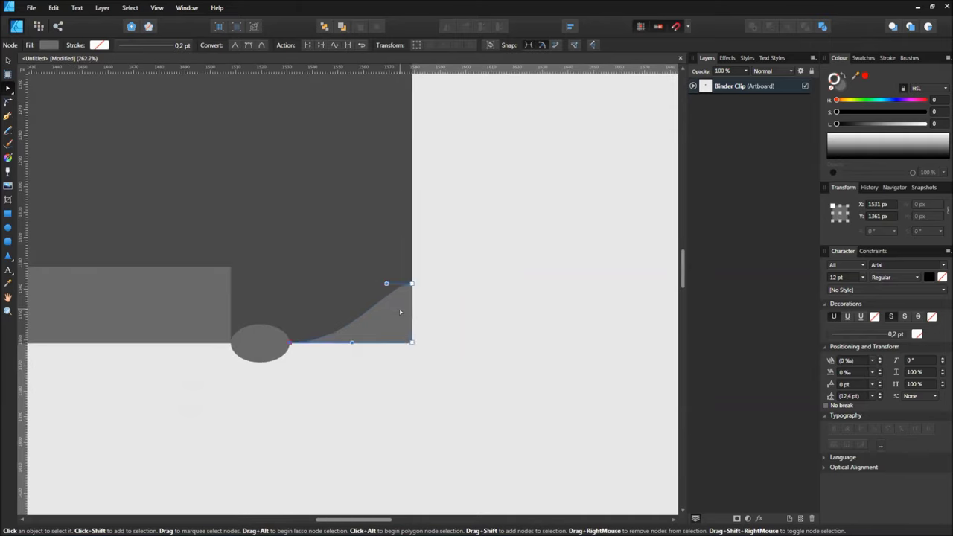
pyautogui.scroll(-2, 376, 305)
pyautogui.moveTo(363, 309); pyautogui.dragTo(419, 344)
pyautogui.scroll(-1, 419, 345)
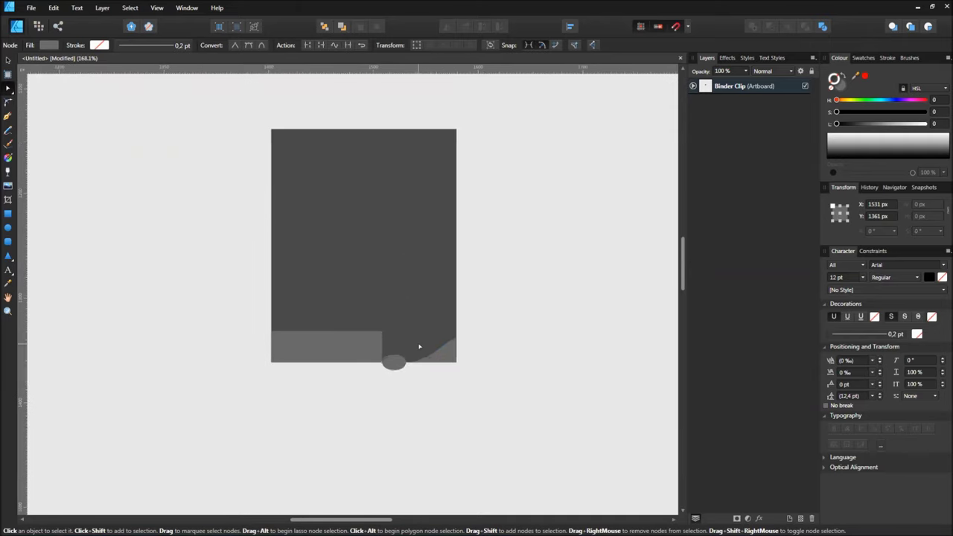
pyautogui.scroll(-1, 419, 345)
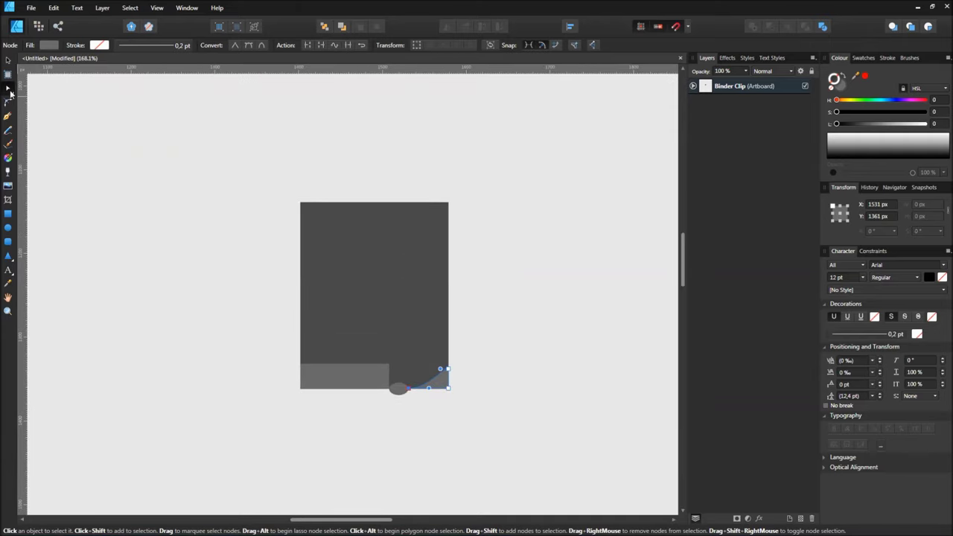
# - Round the dark body's top-left corner to a 19.6 px radius
pyautogui.click(8, 59)
pyautogui.click(402, 261)
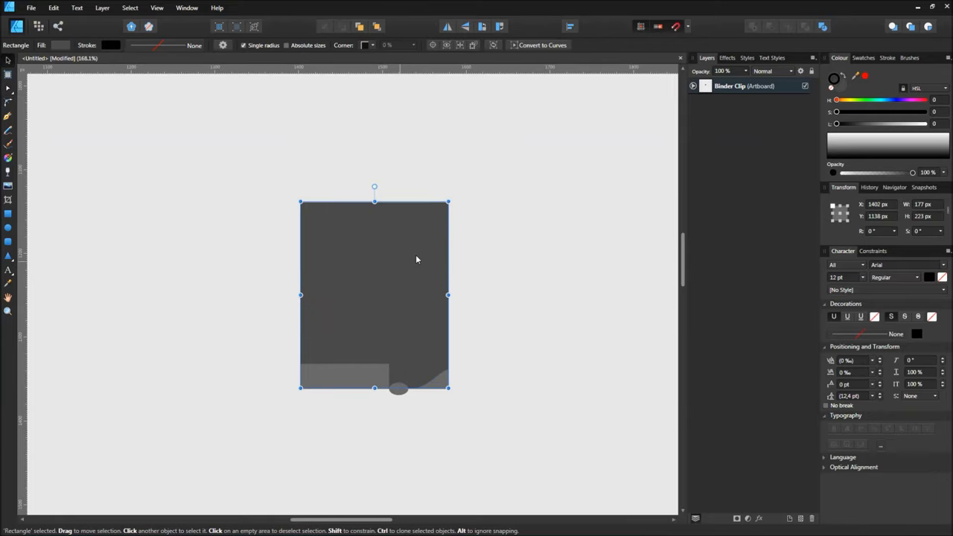
pyautogui.click(519, 44)
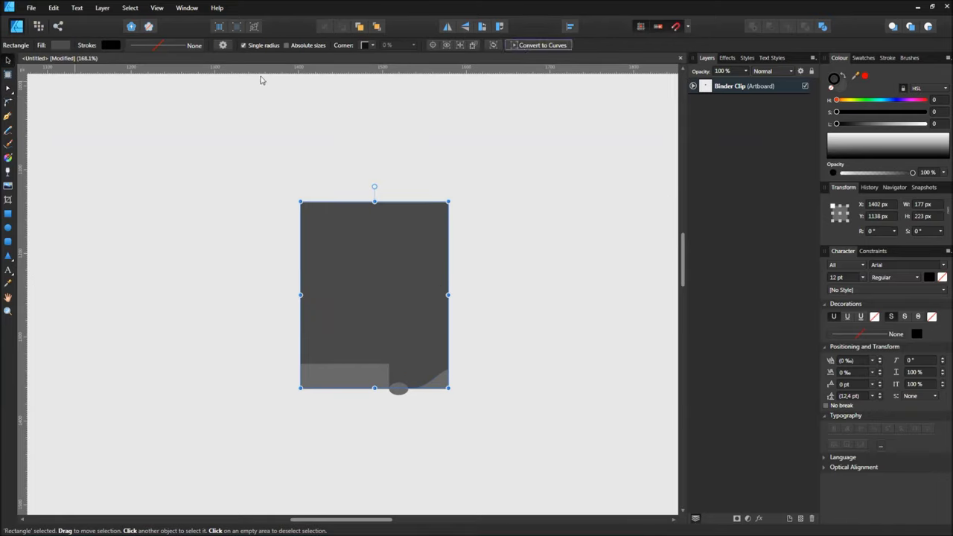
pyautogui.click(9, 102)
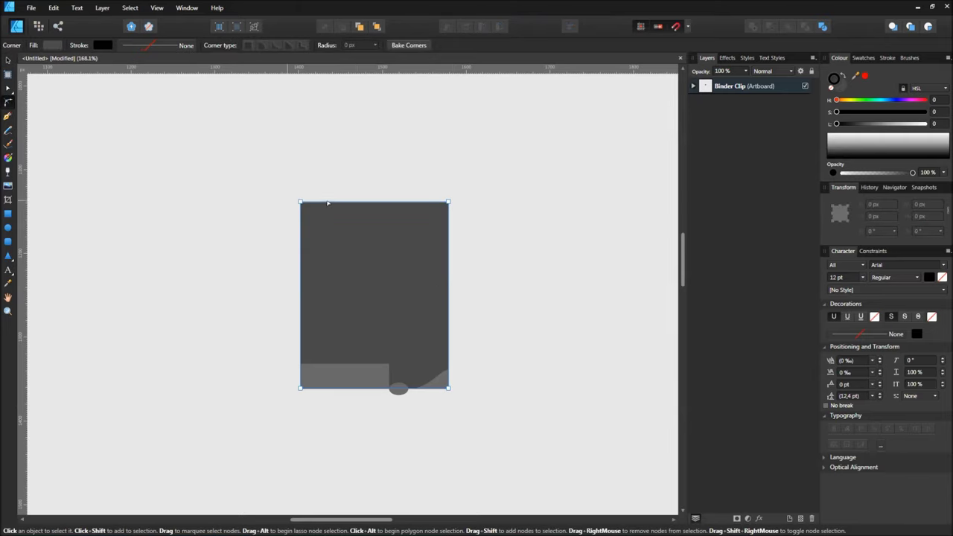
pyautogui.scroll(3, 328, 202)
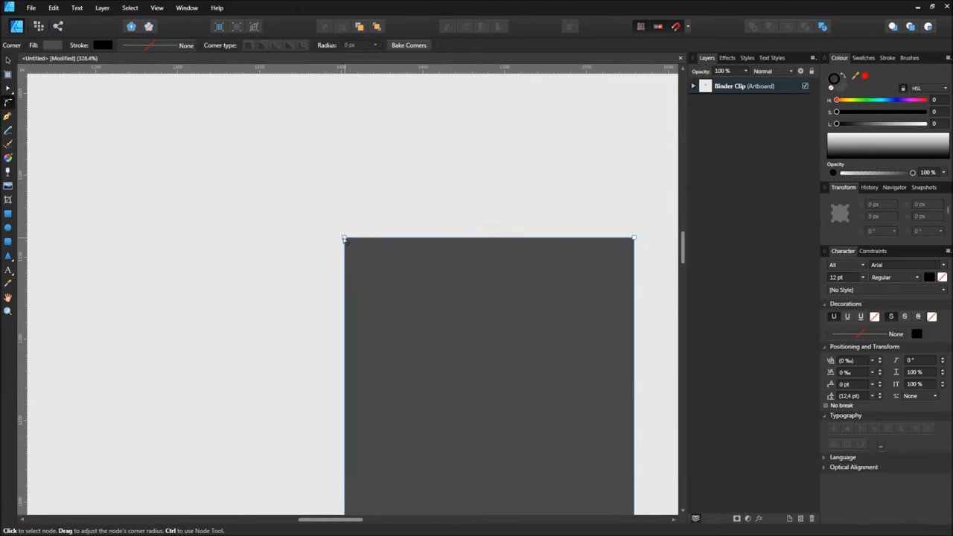
pyautogui.moveTo(344, 240)
pyautogui.mouseDown()
pyautogui.moveTo(402, 286)
pyautogui.moveTo(378, 269)
pyautogui.mouseUp()
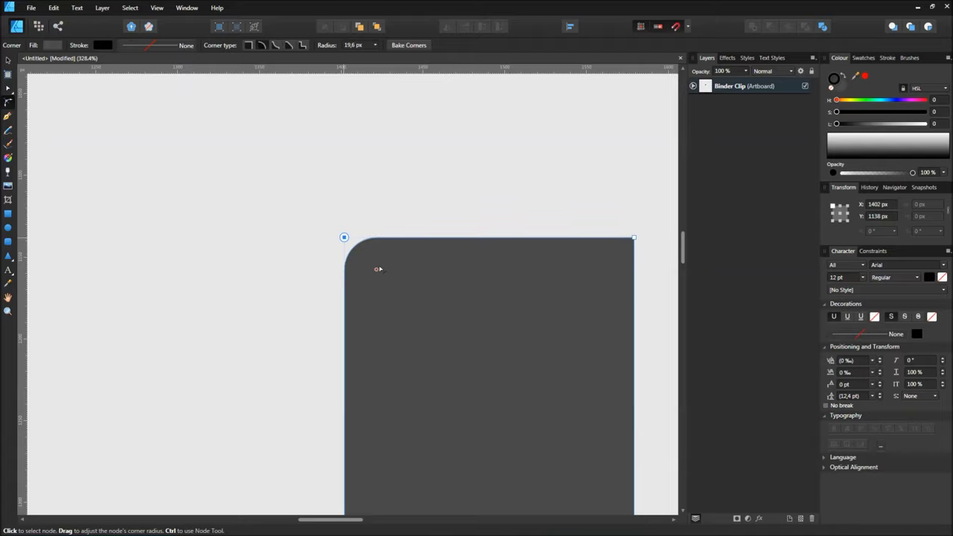
pyautogui.moveTo(378, 269); pyautogui.dragTo(380, 268)
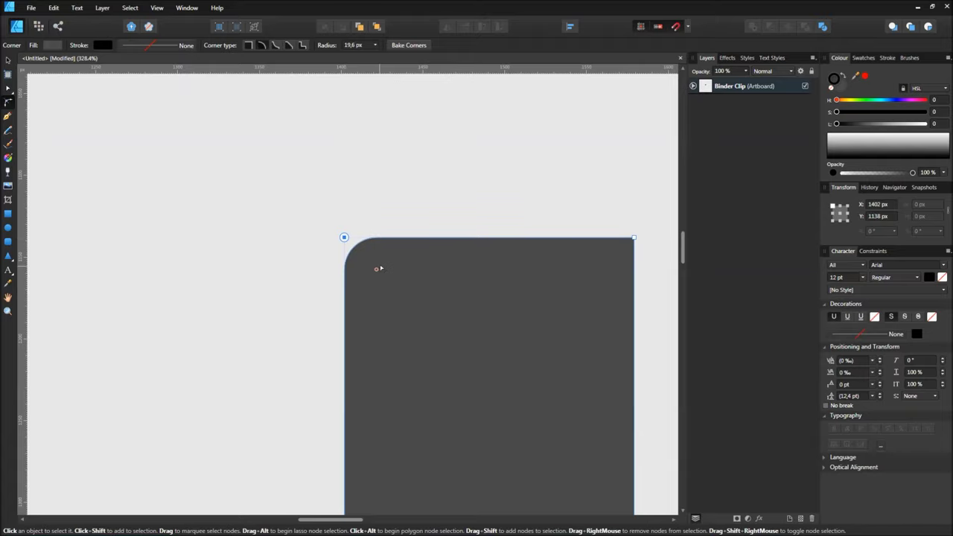
pyautogui.scroll(-5, 357, 291)
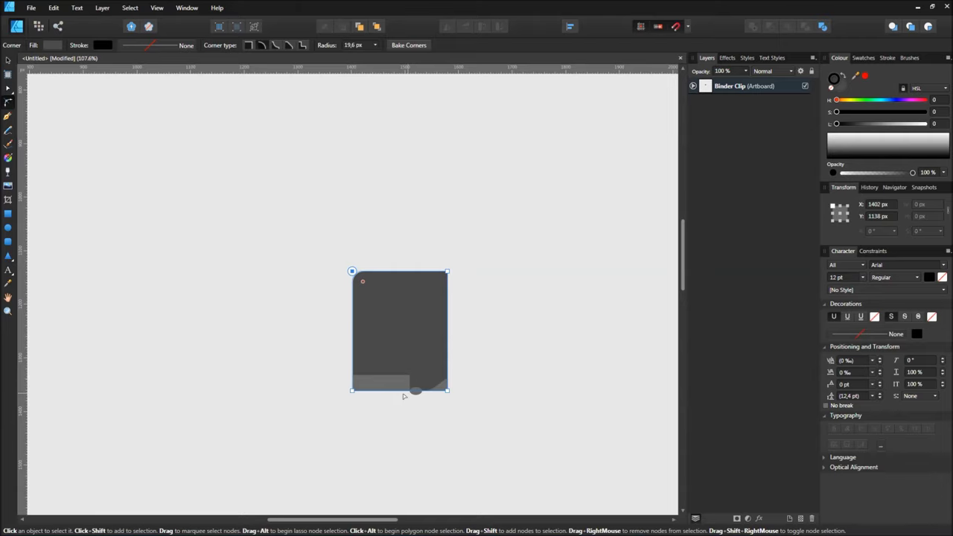
pyautogui.scroll(4, 403, 396)
pyautogui.scroll(4, 411, 389)
# - Round the lighter strip's top-right corner to 5 px
pyautogui.click(412, 322)
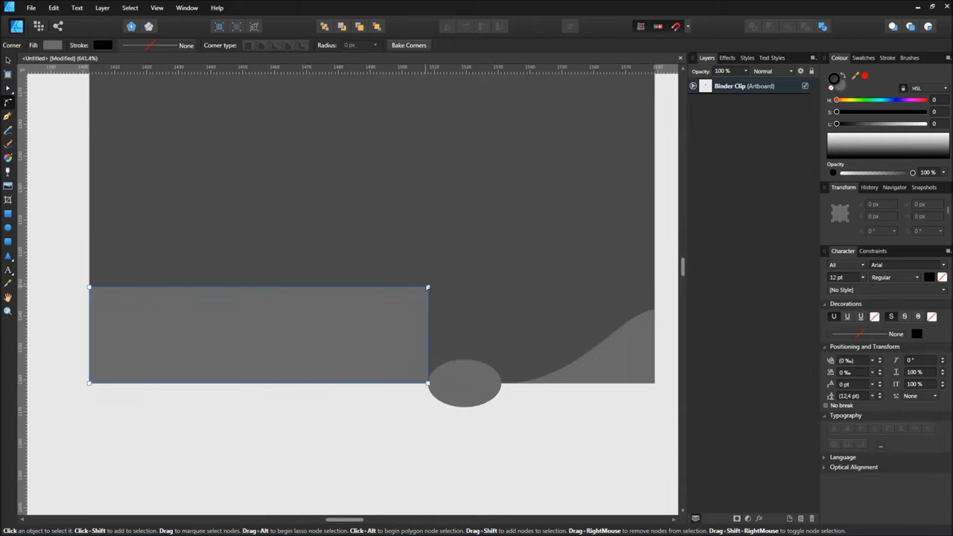
pyautogui.click(427, 287)
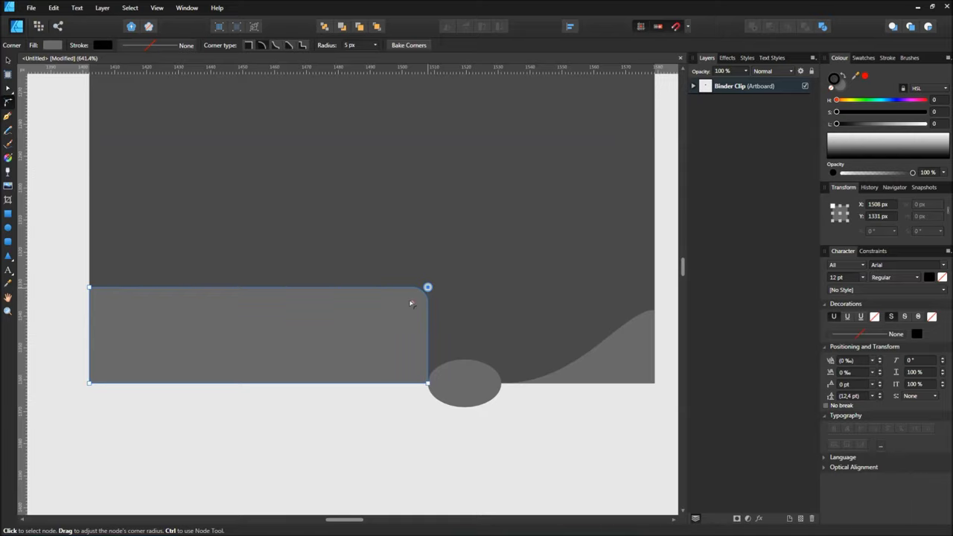
pyautogui.press('v')
pyautogui.click(45, 142)
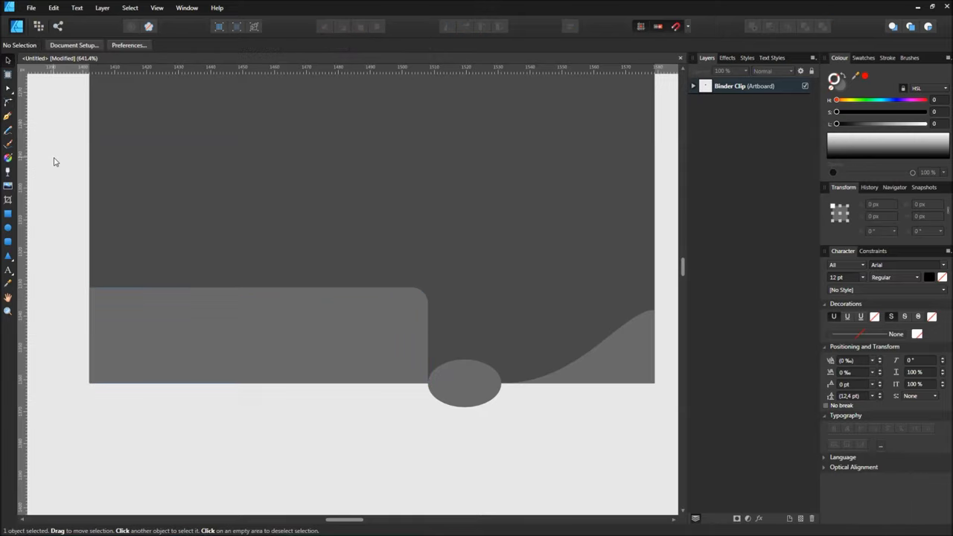
pyautogui.scroll(-5, 152, 313)
pyautogui.moveTo(205, 233); pyautogui.dragTo(317, 274)
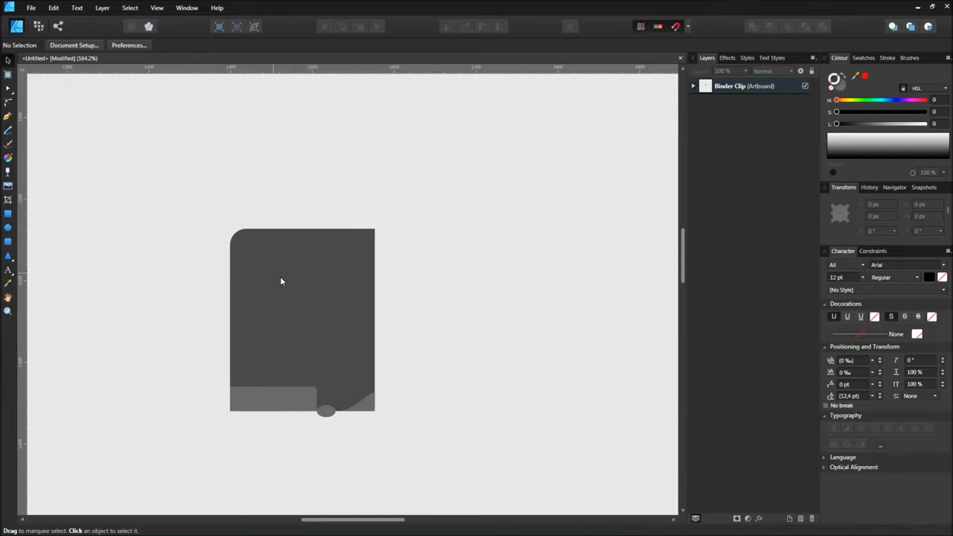
pyautogui.scroll(2, 334, 253)
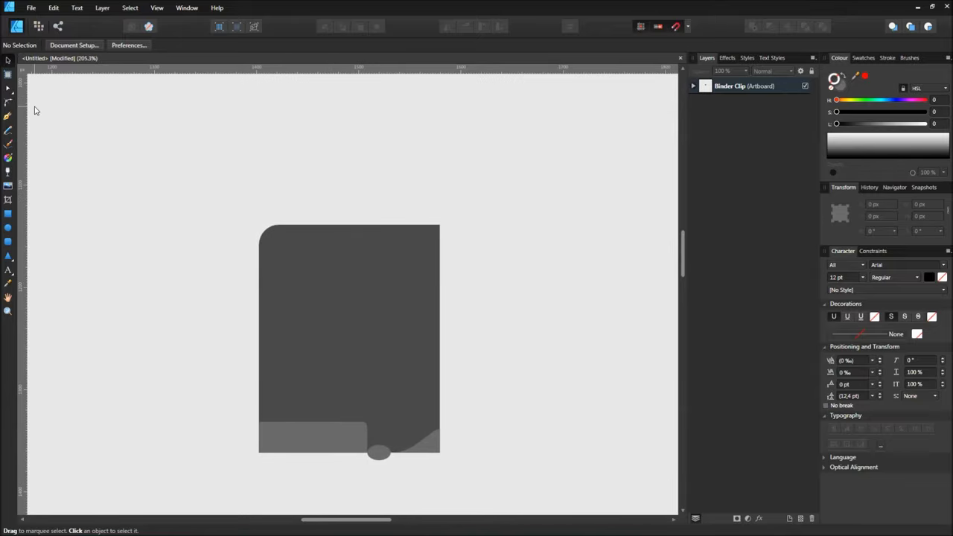
# - Convert the rounded clip body layer to curves
pyautogui.click(8, 116)
pyautogui.scroll(2, 310, 221)
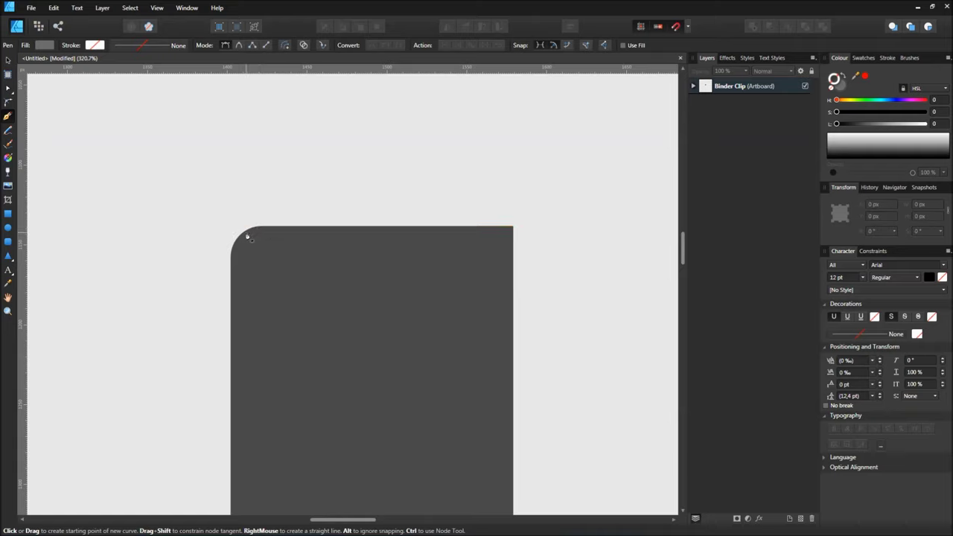
pyautogui.click(694, 86)
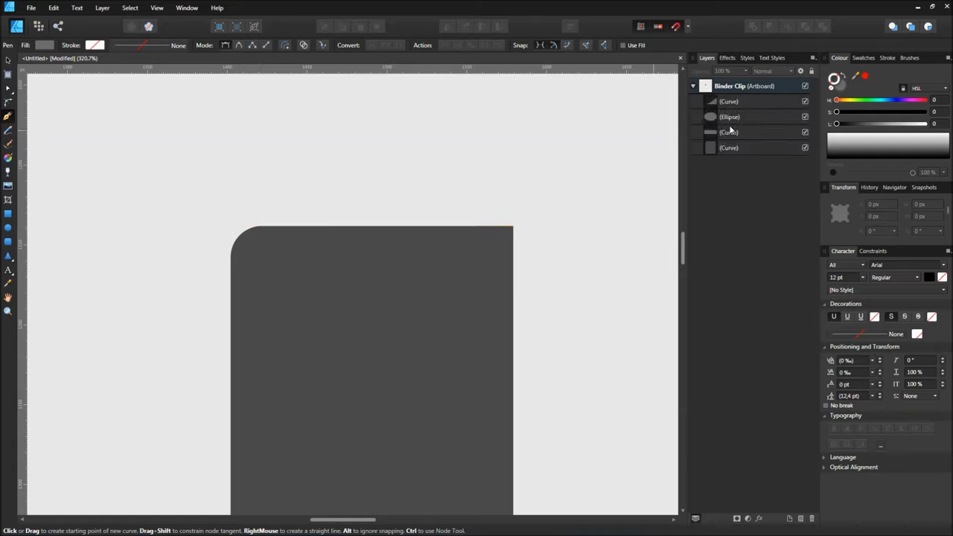
pyautogui.click(728, 148)
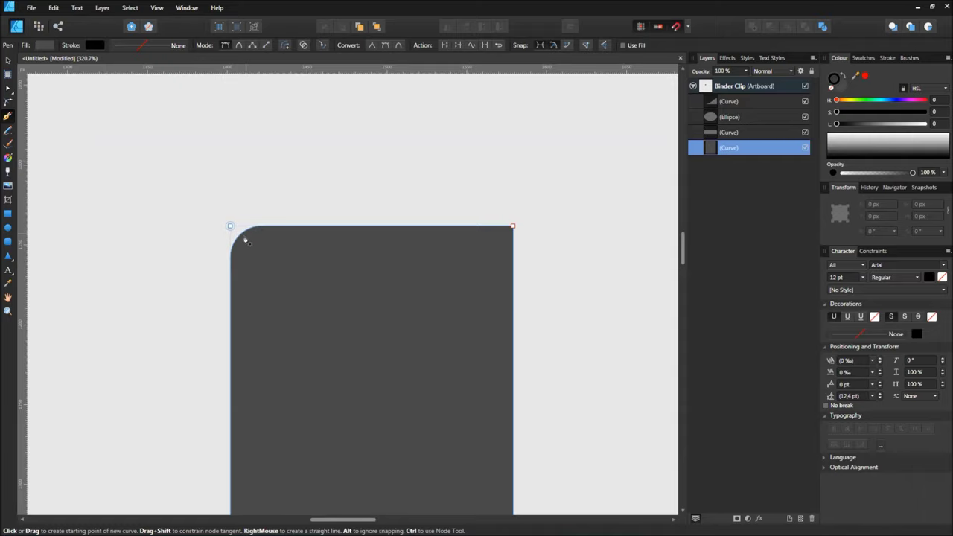
pyautogui.click(8, 59)
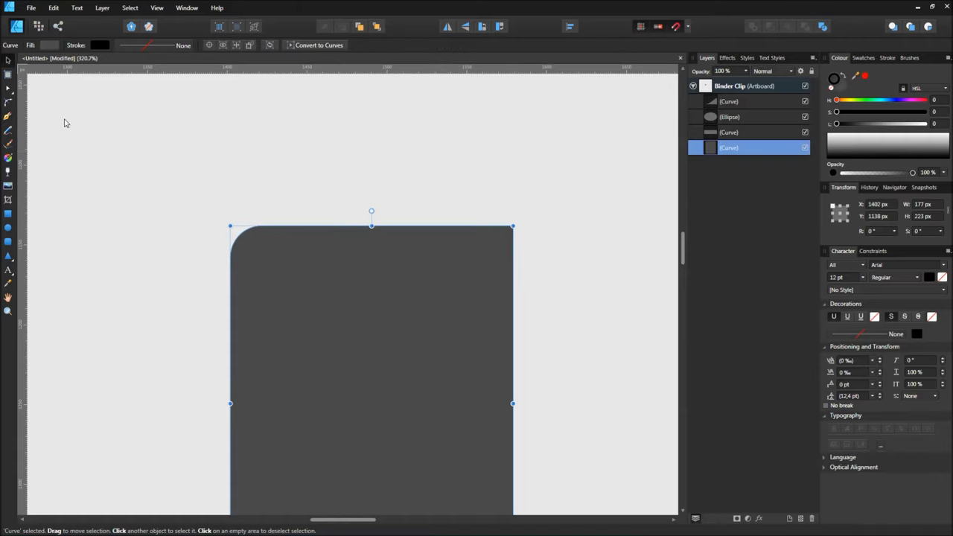
pyautogui.click(318, 44)
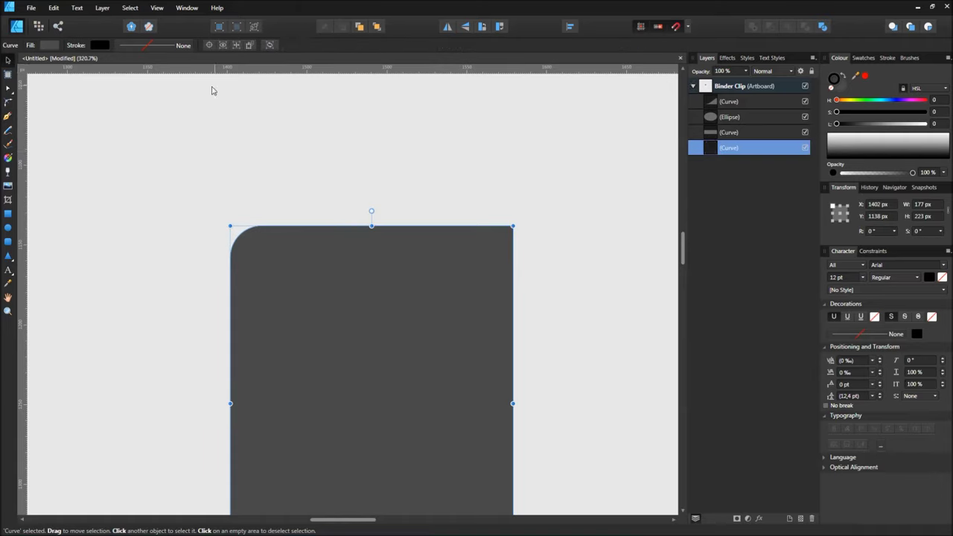
# - Draw a closed four-sided shape along the body's top edge with a slanted left side
pyautogui.click(8, 116)
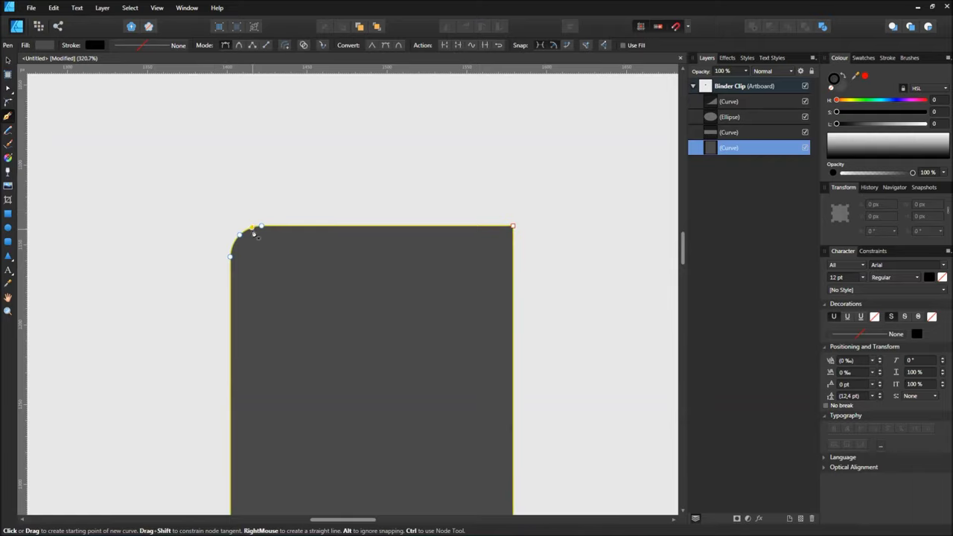
pyautogui.click(253, 228)
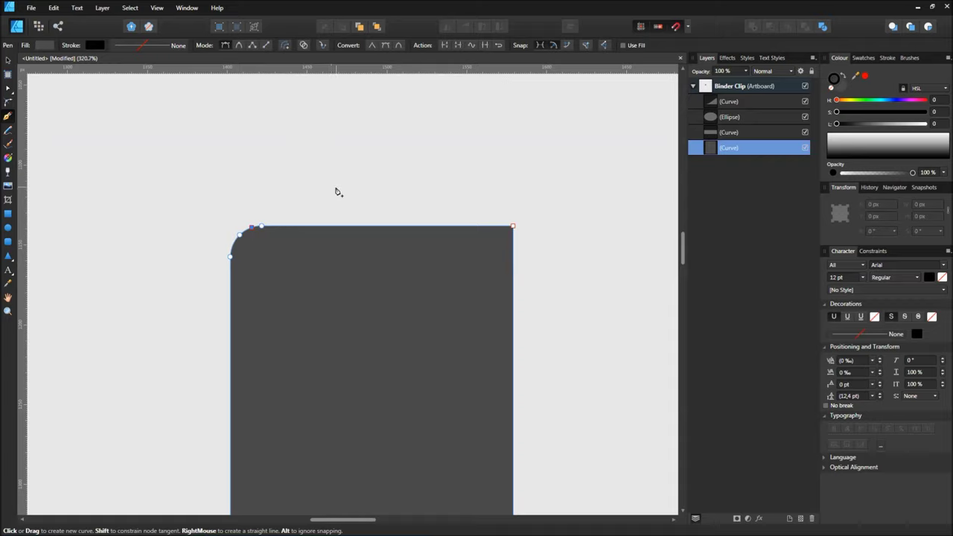
pyautogui.click(335, 187)
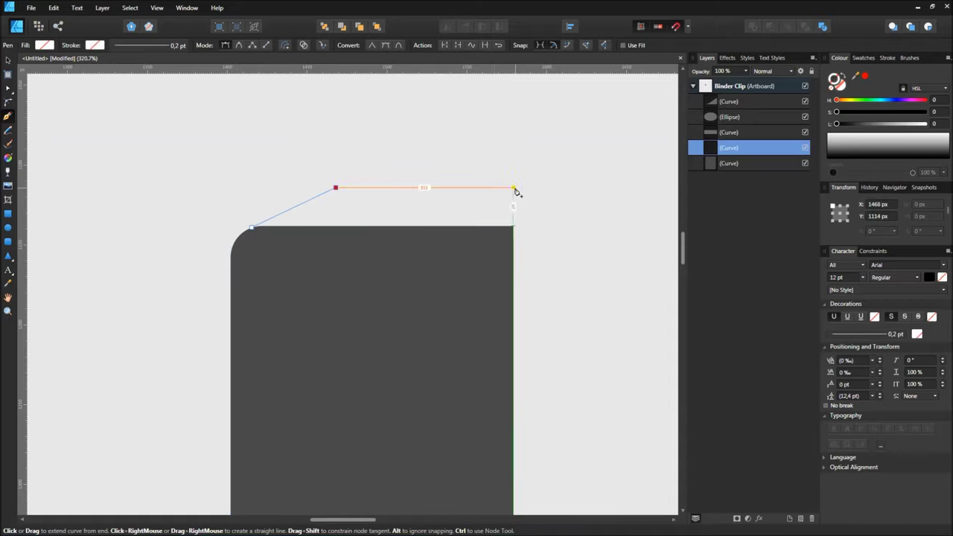
pyautogui.click(514, 189)
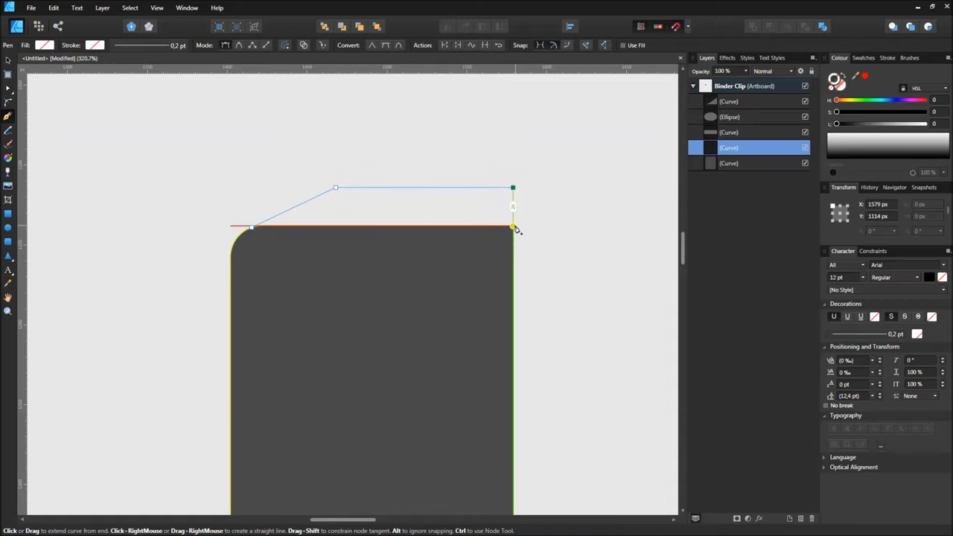
pyautogui.click(514, 226)
pyautogui.click(256, 227)
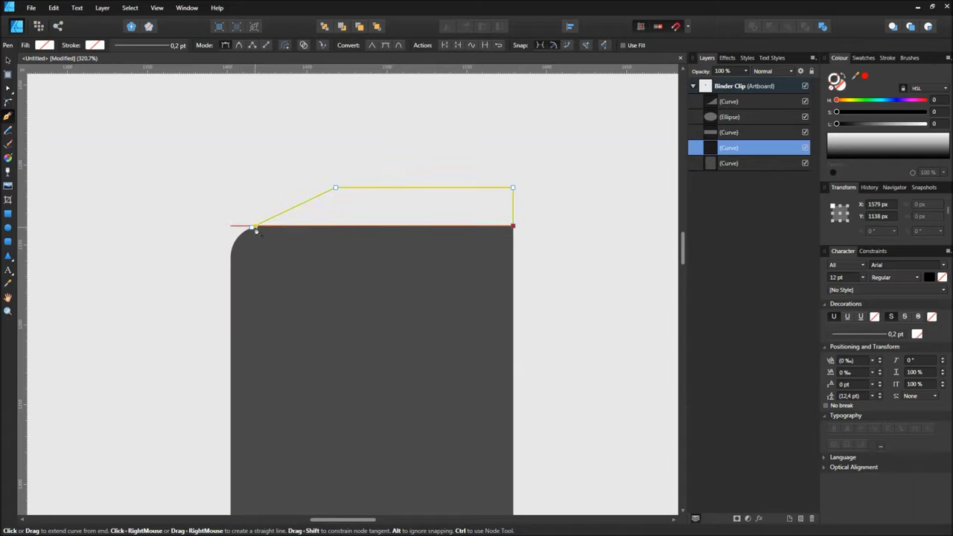
pyautogui.click(253, 231)
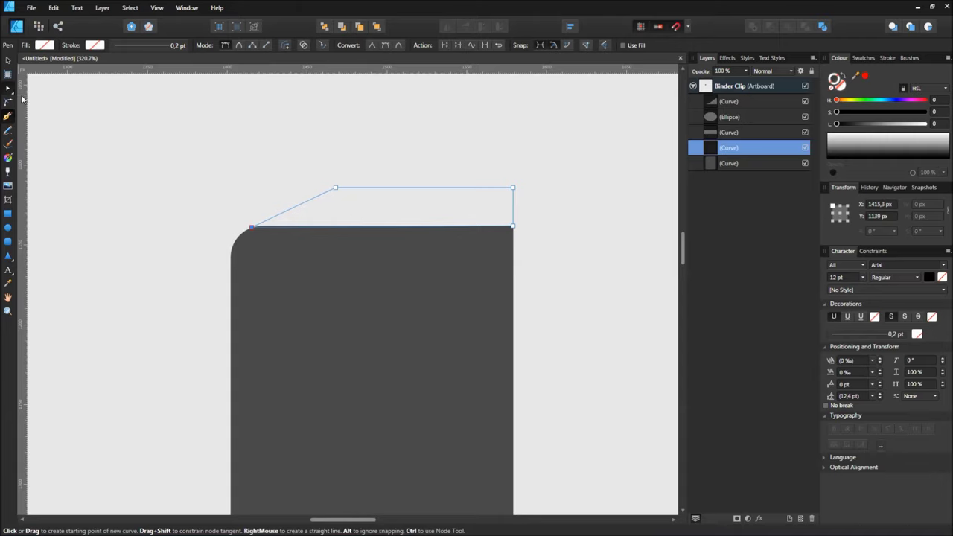
# - Curve the top shape's slanted side concavely and give it a lighter grey fill
pyautogui.click(9, 89)
pyautogui.moveTo(275, 218); pyautogui.dragTo(286, 222)
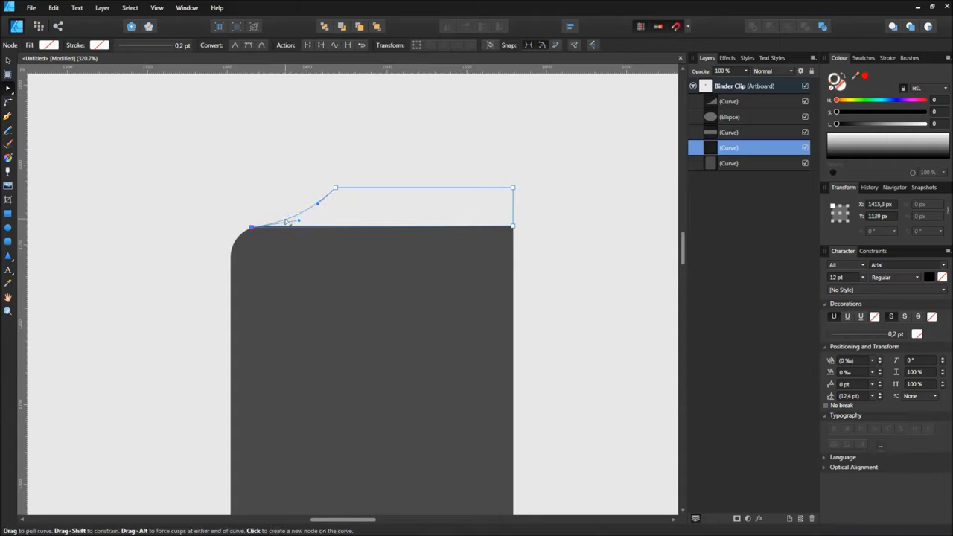
pyautogui.moveTo(317, 203); pyautogui.dragTo(325, 203)
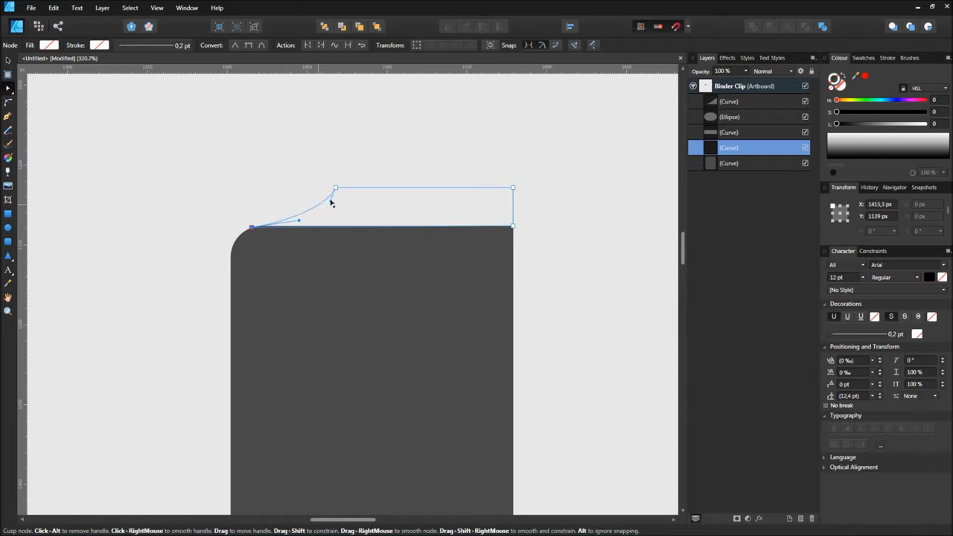
pyautogui.click(843, 85)
pyautogui.moveTo(864, 123); pyautogui.dragTo(870, 123)
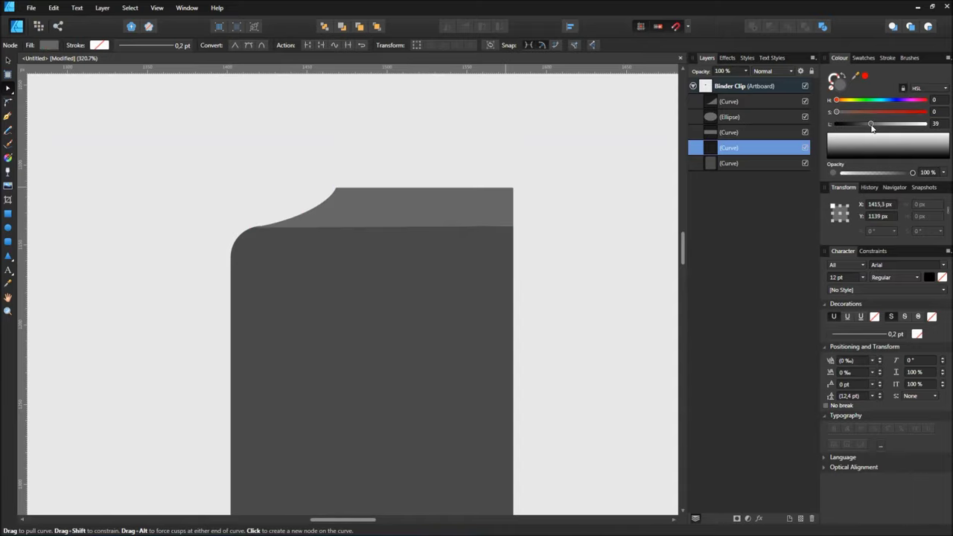
# - Move the top piece's layer behind the clip body
pyautogui.click(8, 60)
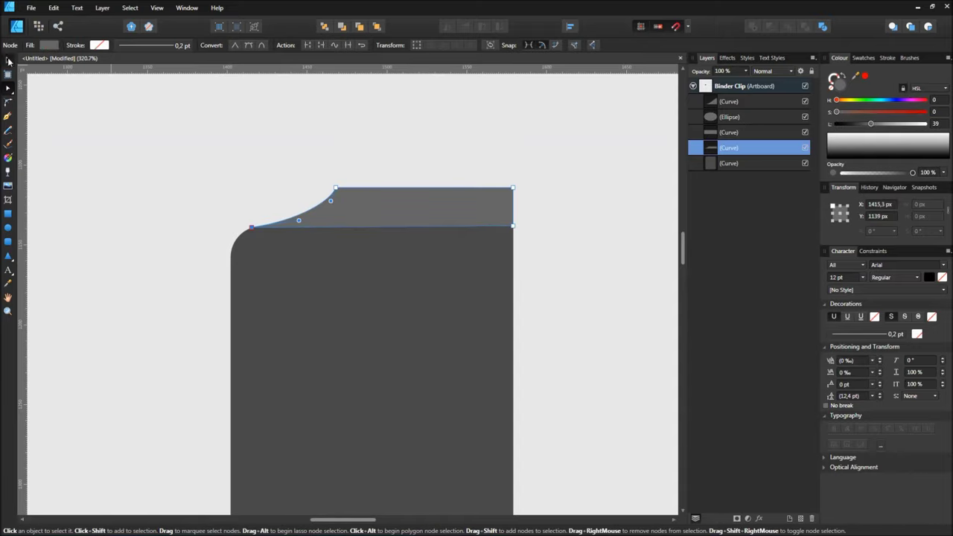
pyautogui.moveTo(715, 152); pyautogui.dragTo(719, 177)
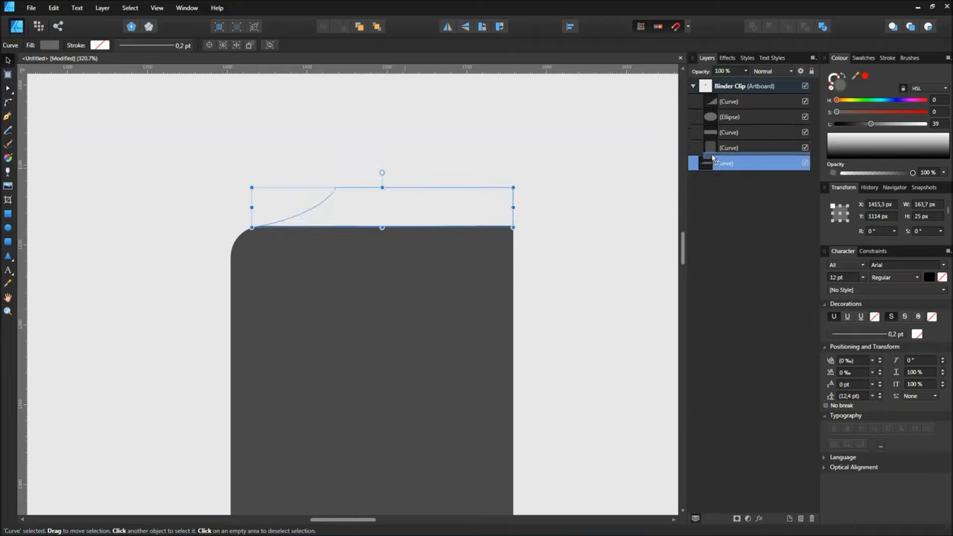
pyautogui.moveTo(707, 168); pyautogui.dragTo(707, 162)
pyautogui.click(500, 142)
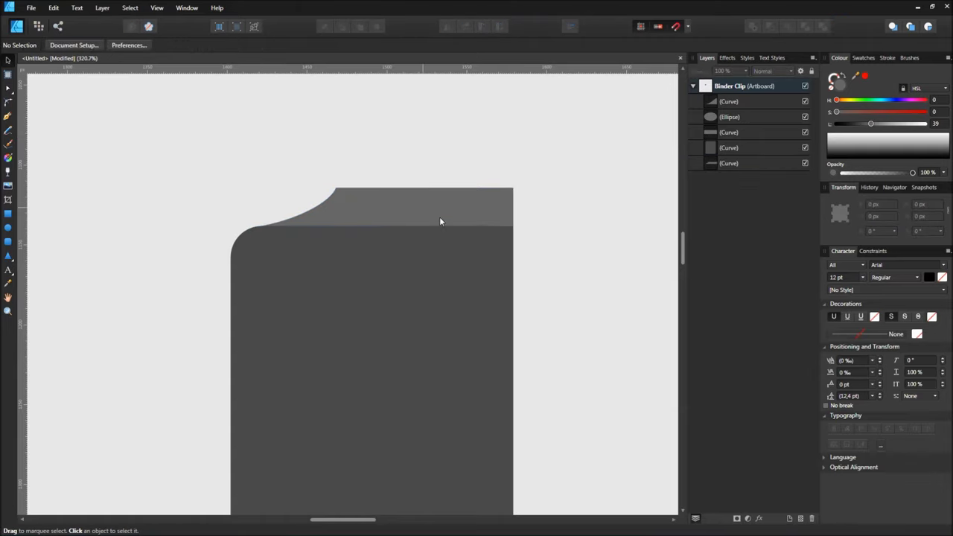
pyautogui.keyDown('ctrl'); pyautogui.scroll(-5, 428, 226); pyautogui.keyUp('ctrl')
pyautogui.keyDown('ctrl'); pyautogui.scroll(7, 456, 233); pyautogui.keyUp('ctrl')
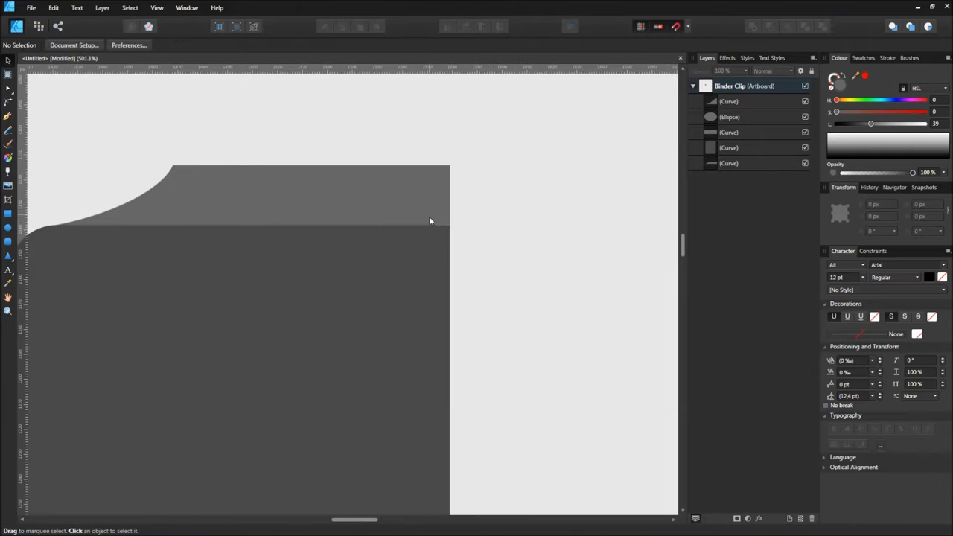
# - Check the top strip's bottom-right node position, then reselect the strip
pyautogui.click(449, 223)
pyautogui.press('a')
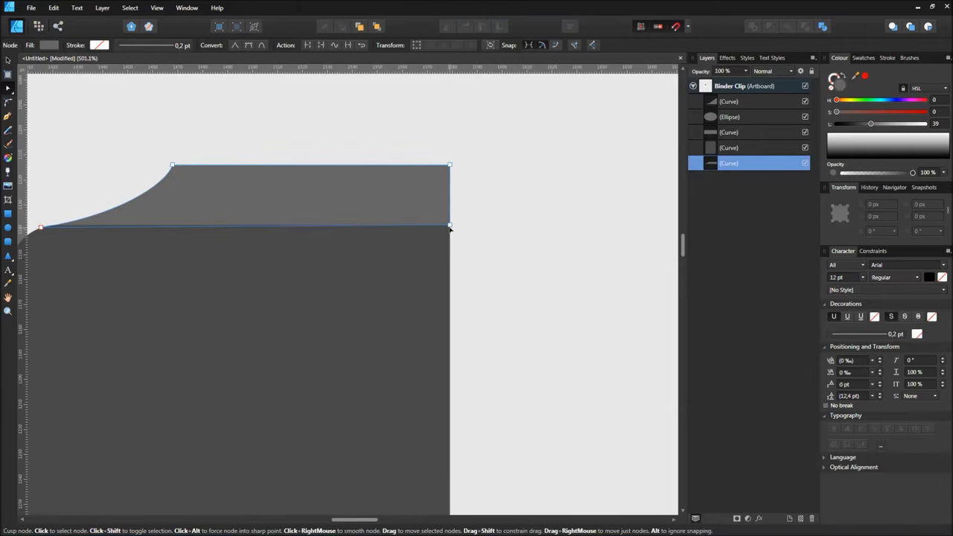
pyautogui.click(450, 227)
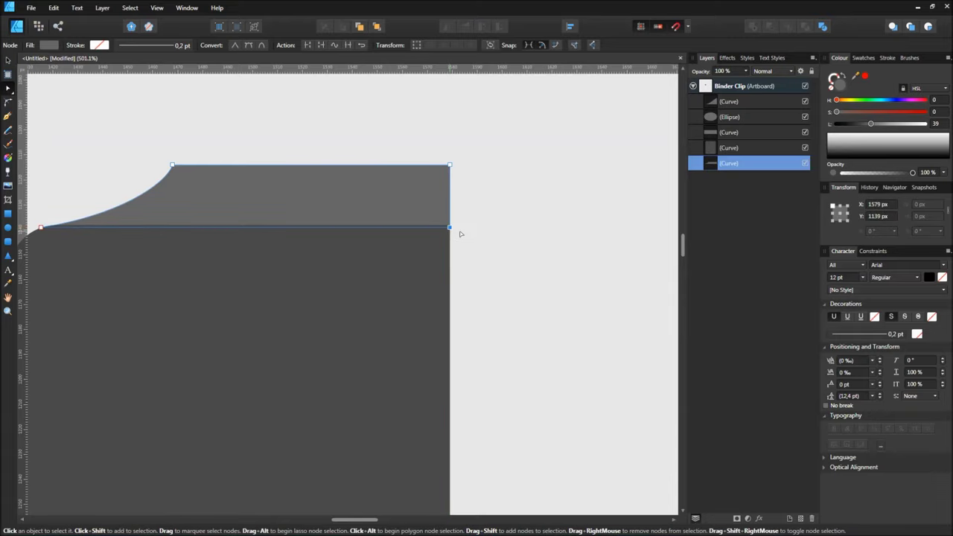
pyautogui.click(8, 60)
pyautogui.click(174, 121)
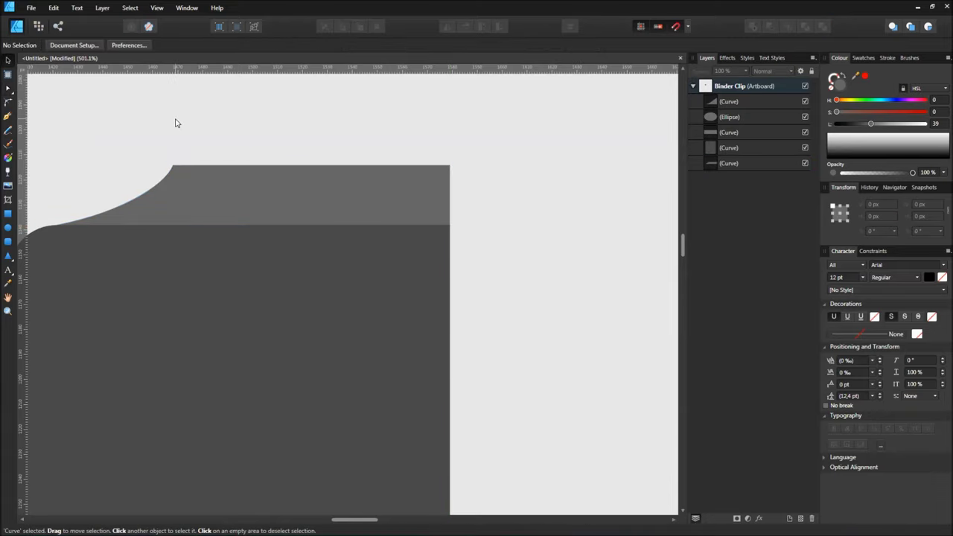
pyautogui.click(357, 201)
pyautogui.scroll(-5, 384, 215)
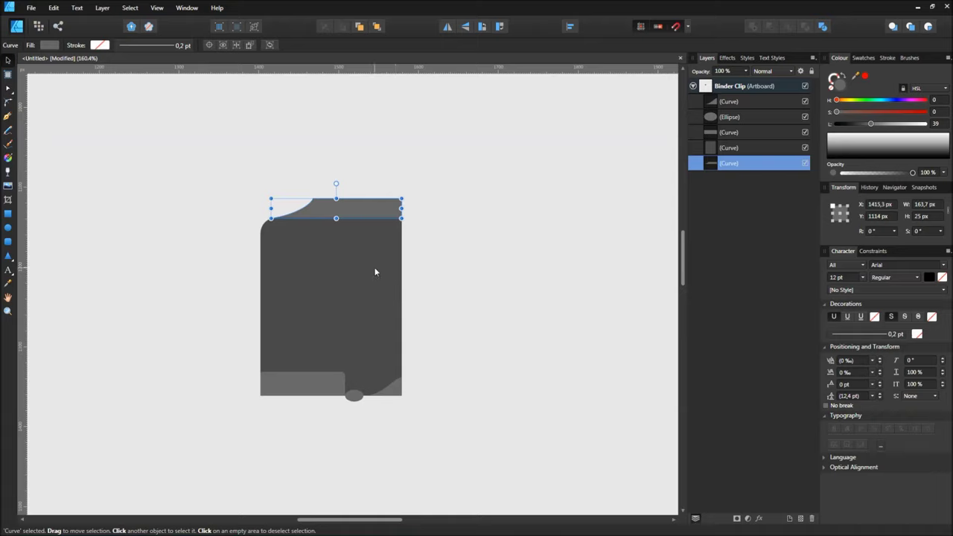
# - Subtract the small ellipse from the body to cut a round bottom notch
pyautogui.keyDown('shift'); pyautogui.click(375, 270); pyautogui.keyUp('shift')
pyautogui.click(420, 283)
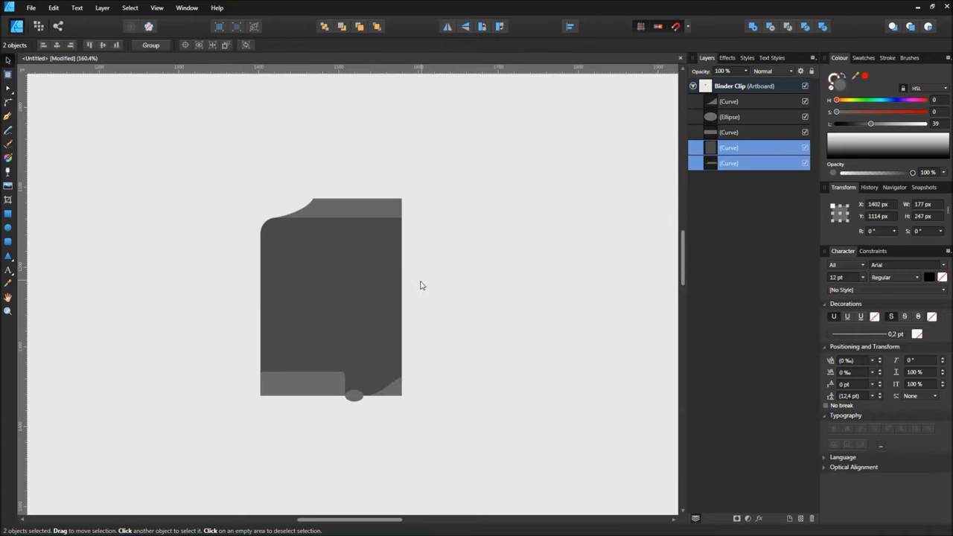
pyautogui.click(360, 396)
pyautogui.keyDown('shift'); pyautogui.click(378, 336); pyautogui.keyUp('shift')
pyautogui.click(769, 27)
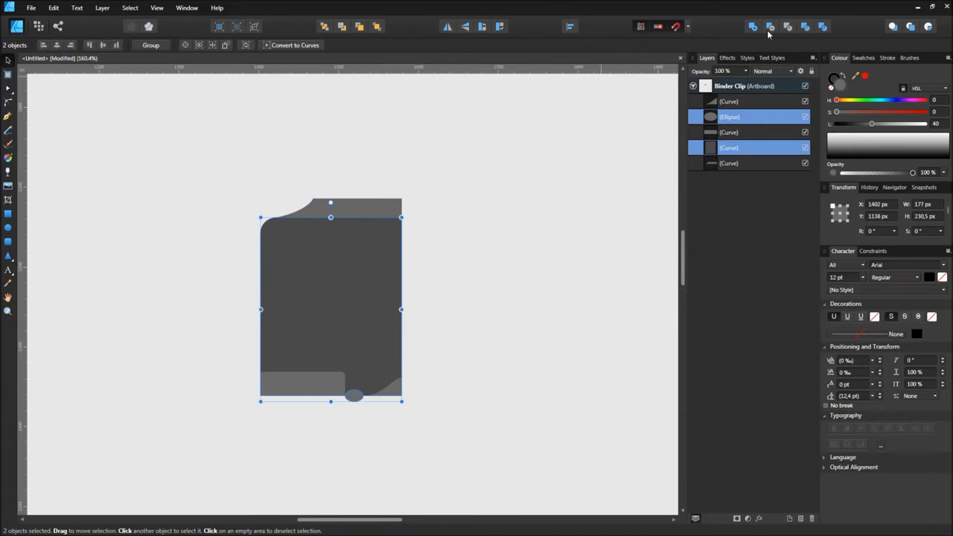
pyautogui.click(409, 319)
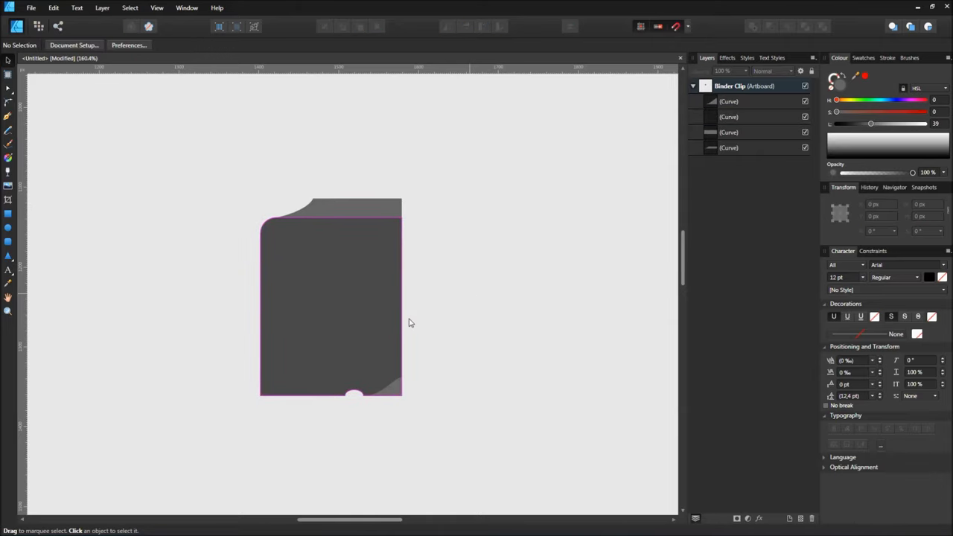
# - Stack the lower-left tab shape above the body in Layers
pyautogui.click(724, 134)
pyautogui.moveTo(728, 137); pyautogui.dragTo(717, 110)
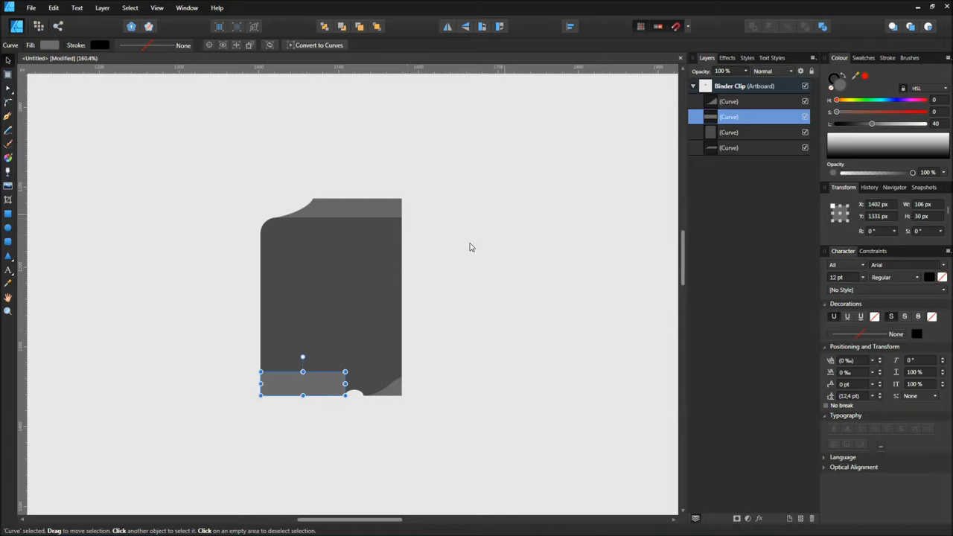
pyautogui.click(468, 317)
# - Duplicate the four half-clip pieces and place the mirrored copy as the right half
pyautogui.click(320, 392)
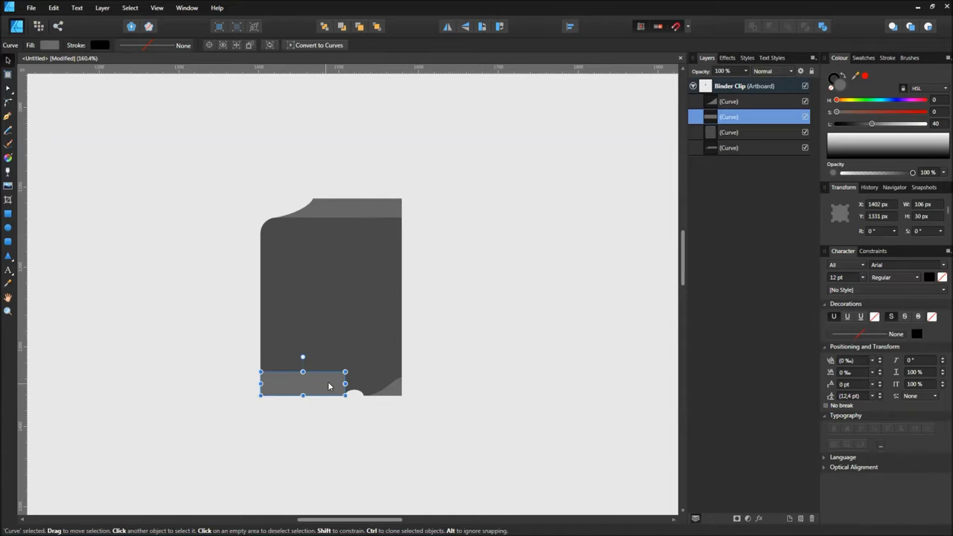
pyautogui.keyDown('shift'); pyautogui.click(365, 335); pyautogui.keyUp('shift')
pyautogui.keyDown('shift'); pyautogui.click(393, 390); pyautogui.keyUp('shift')
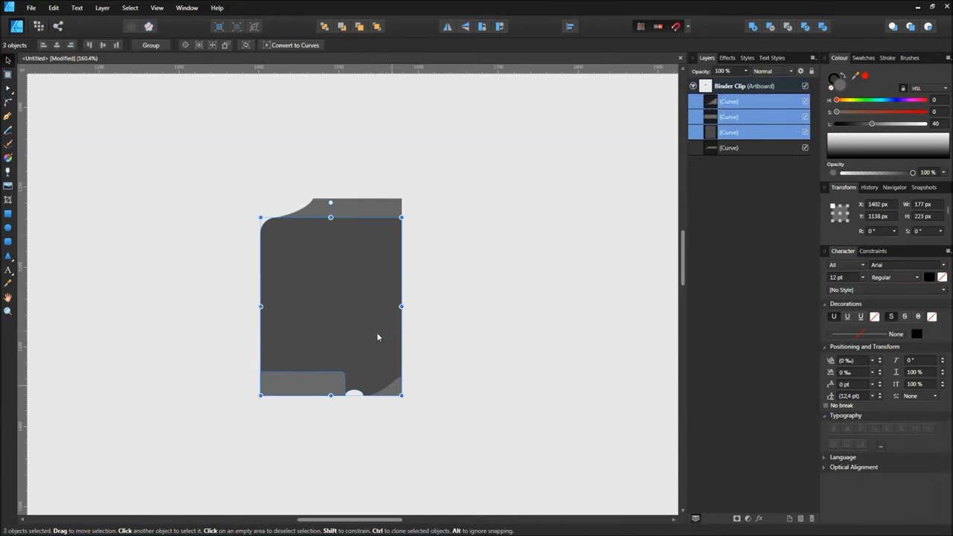
pyautogui.keyDown('shift'); pyautogui.click(367, 209); pyautogui.keyUp('shift')
pyautogui.hotkey('ctrl', 'j')
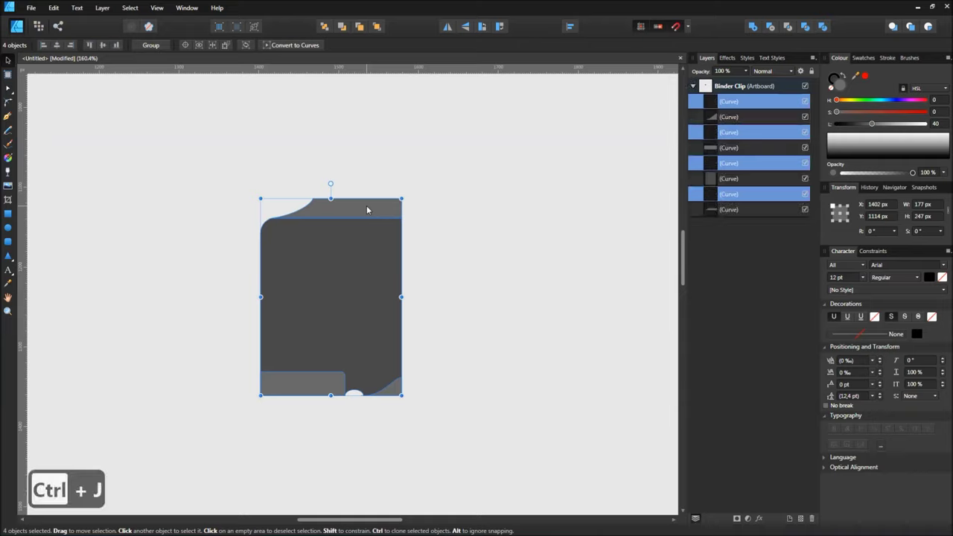
pyautogui.moveTo(349, 251); pyautogui.dragTo(458, 279)
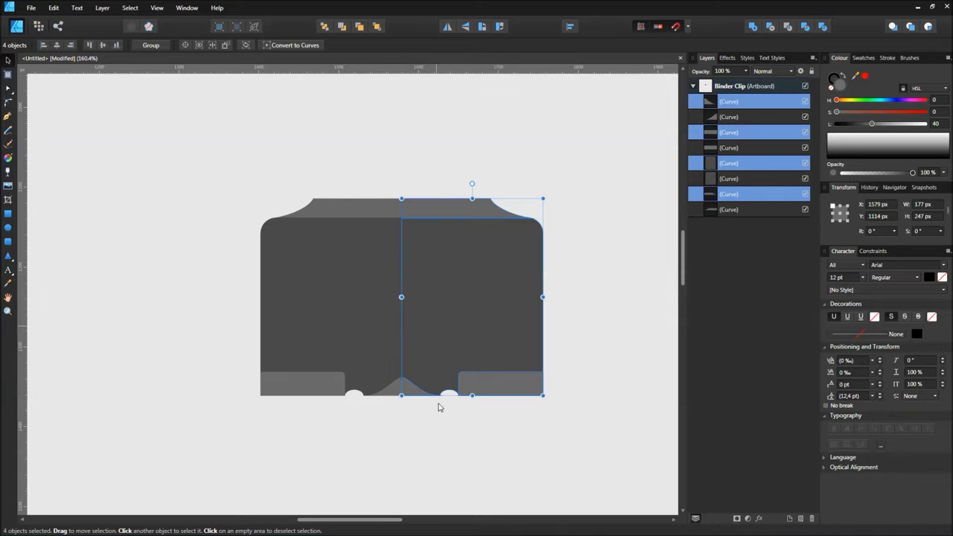
pyautogui.click(425, 419)
pyautogui.scroll(2, 412, 412)
pyautogui.scroll(3, 412, 413)
# - Delete the right half-bump and lower the left half-bump's peak node
pyautogui.click(418, 344)
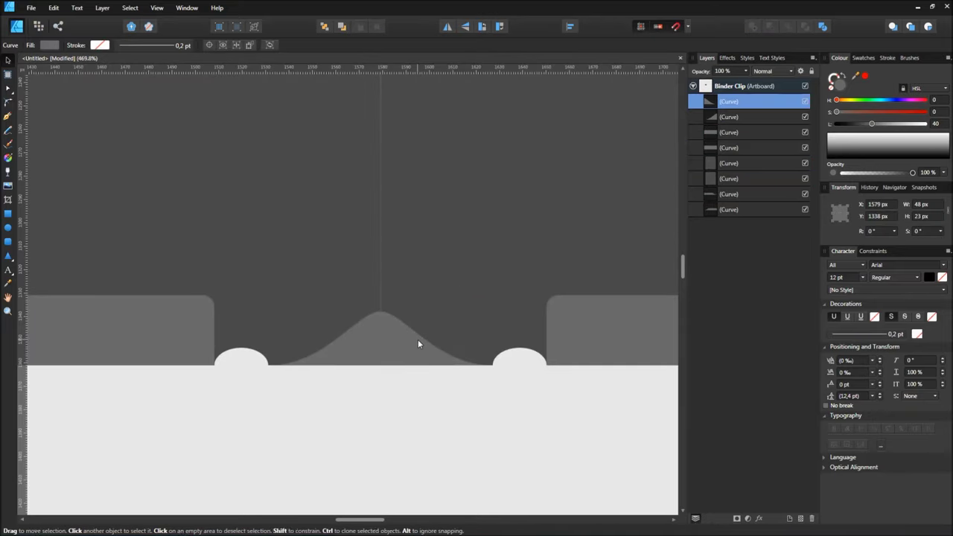
pyautogui.press('Delete')
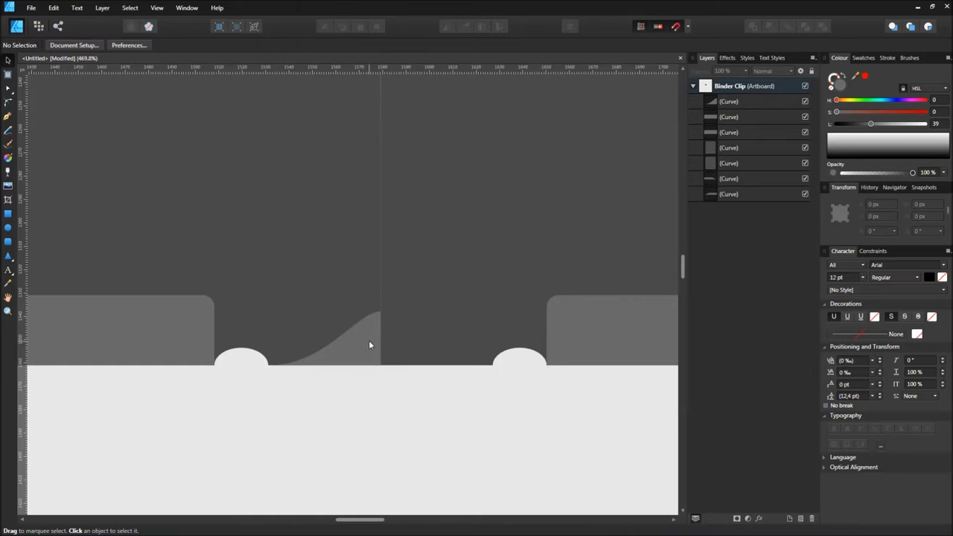
pyautogui.click(368, 344)
pyautogui.press('a')
pyautogui.click(379, 319)
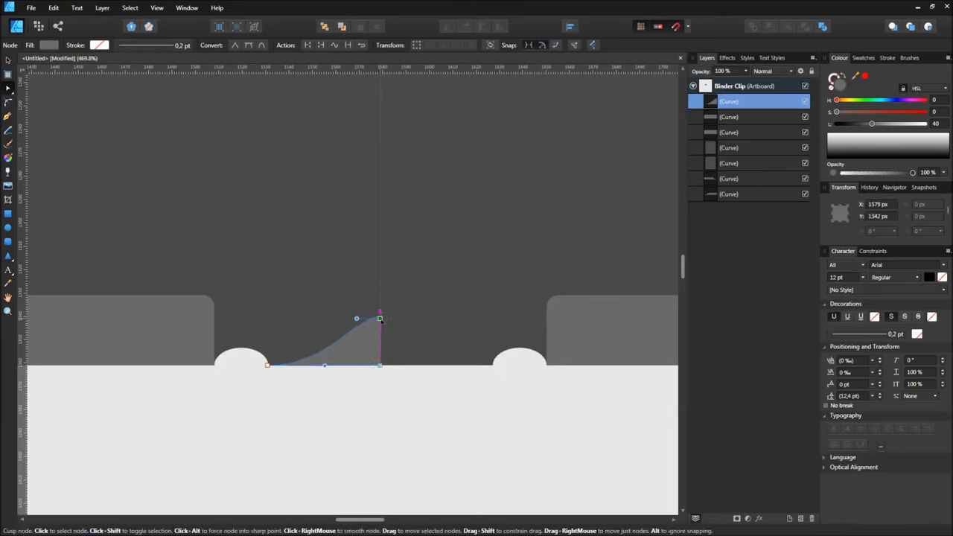
pyautogui.moveTo(380, 320); pyautogui.dragTo(336, 321)
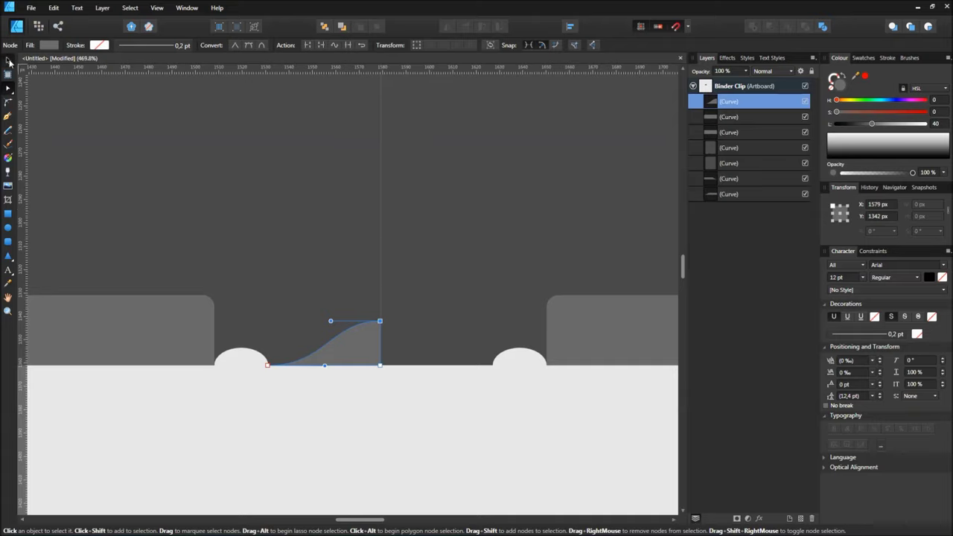
# - Duplicate the half-bump, flip it horizontally, and move it right to complete the hump
pyautogui.click(7, 59)
pyautogui.hotkey('ctrl', 'j')
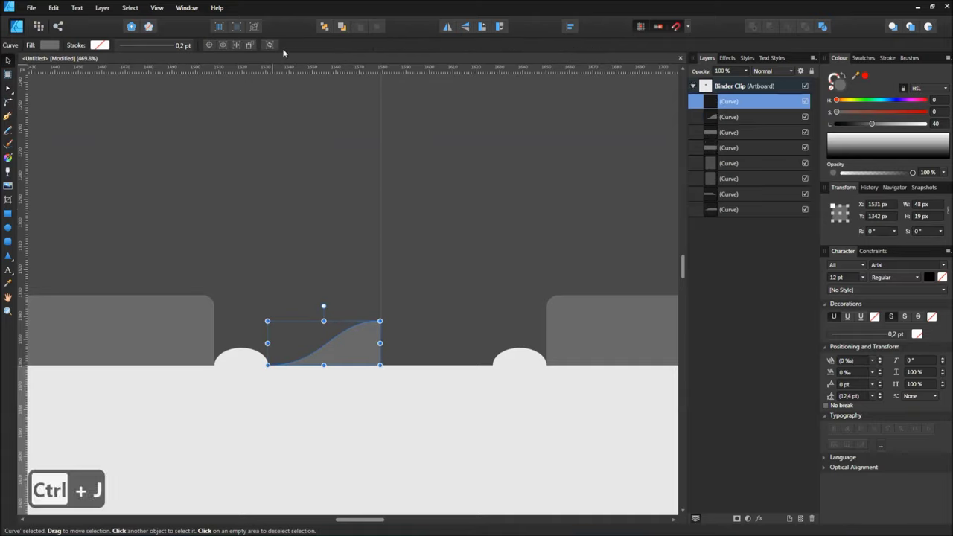
pyautogui.click(448, 27)
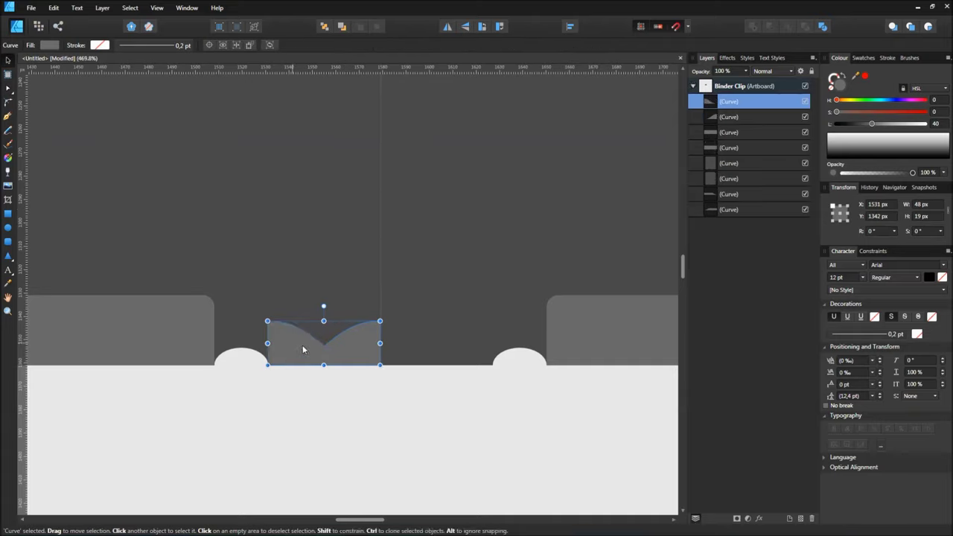
pyautogui.moveTo(303, 344); pyautogui.dragTo(404, 343)
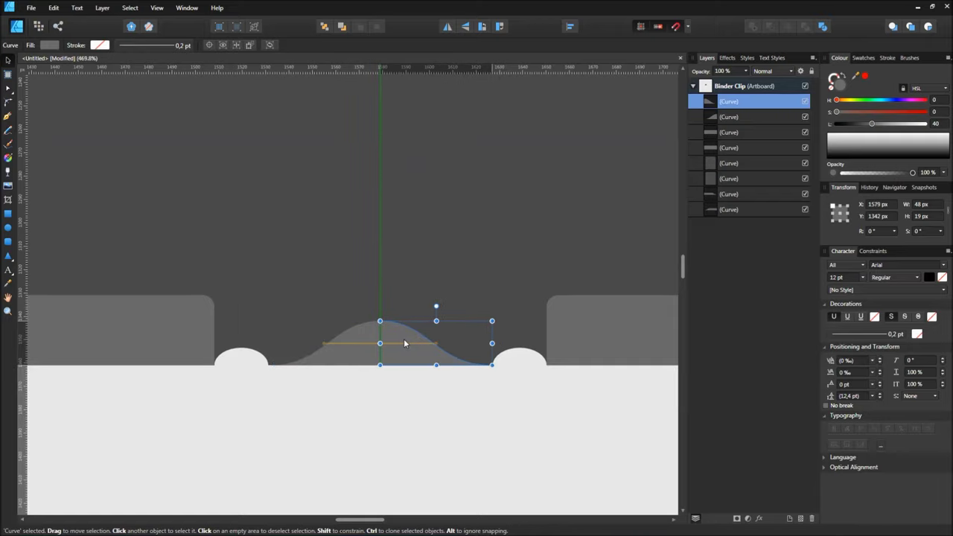
pyautogui.click(380, 406)
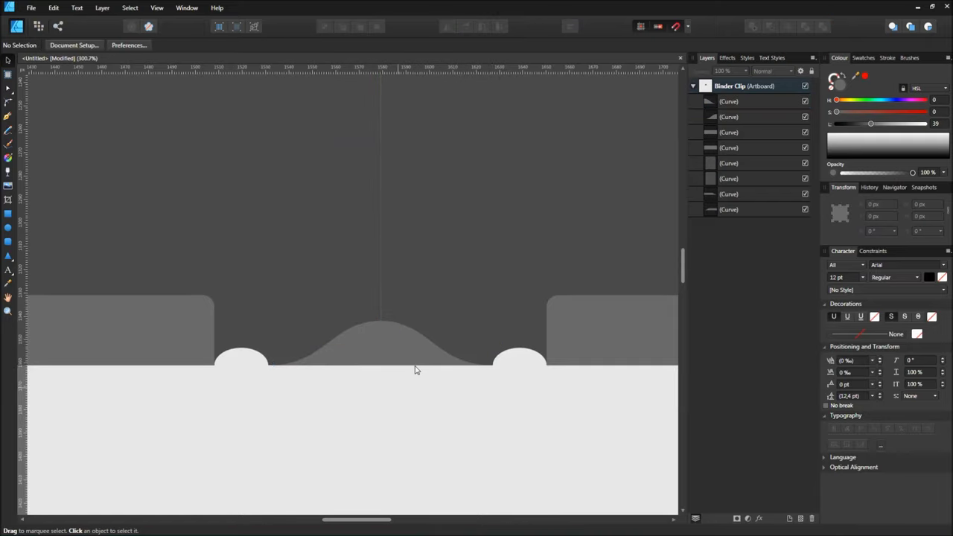
pyautogui.scroll(-2, 415, 370)
# - Merge the two bump halves into one shape, then the two body halves into another
pyautogui.scroll(1, 449, 420)
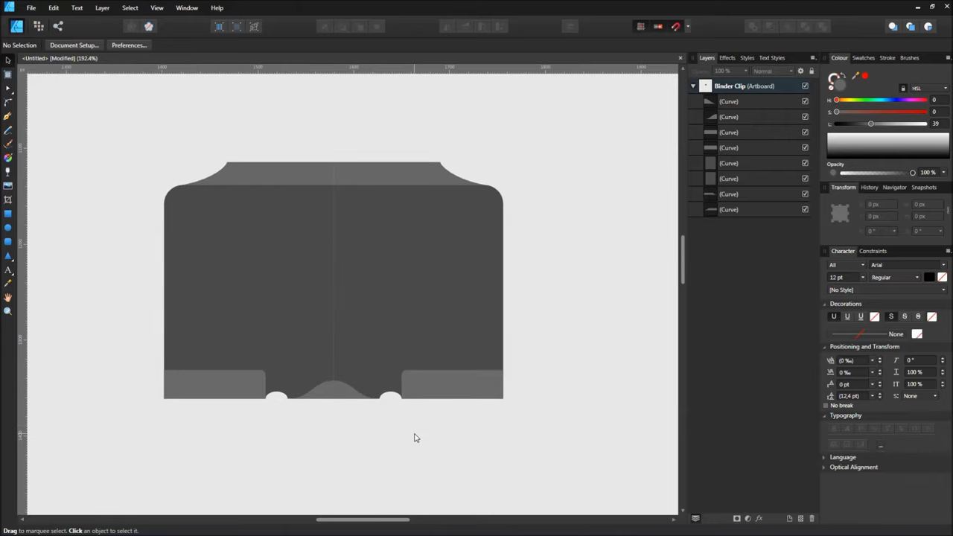
pyautogui.click(345, 394)
pyautogui.keyDown('shift'); pyautogui.click(325, 393); pyautogui.keyUp('shift')
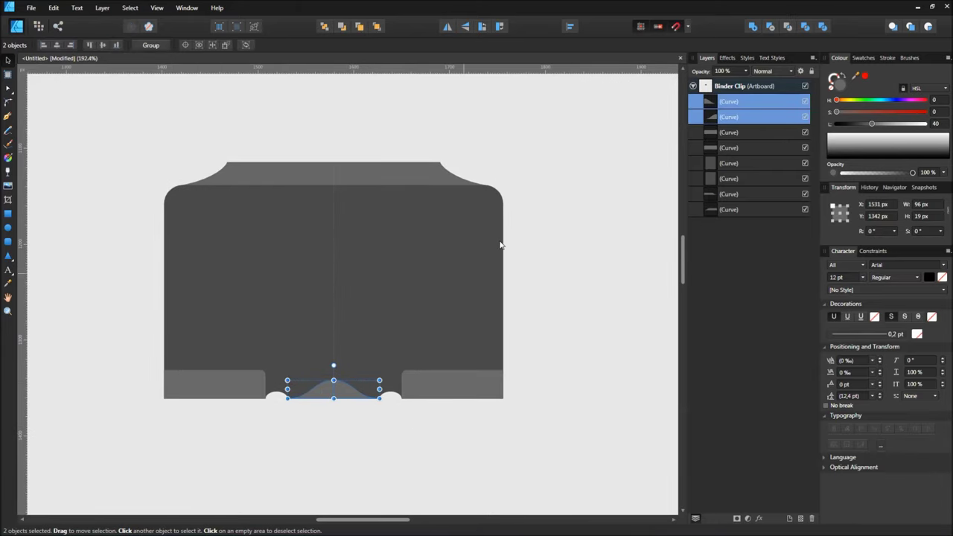
pyautogui.click(753, 27)
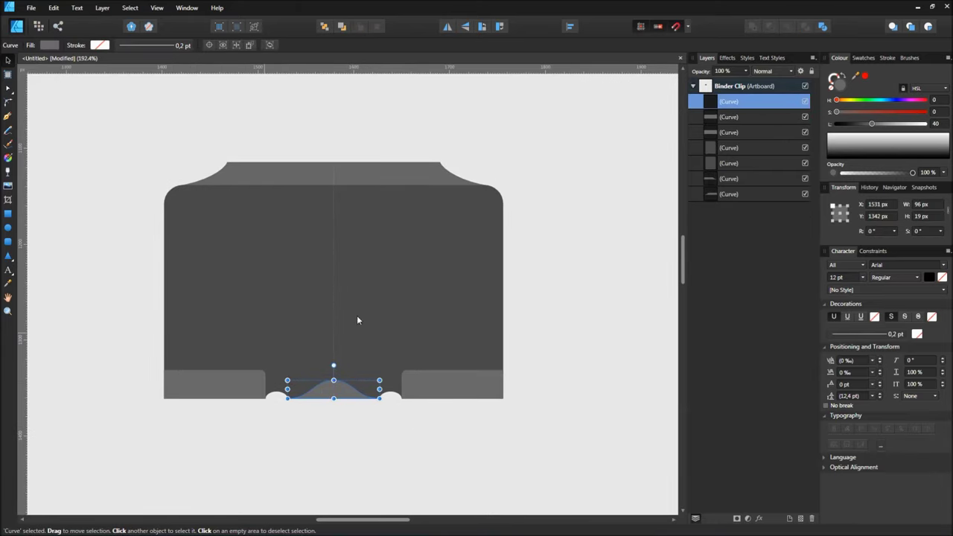
pyautogui.click(307, 308)
pyautogui.keyDown('shift'); pyautogui.click(292, 295); pyautogui.keyUp('shift')
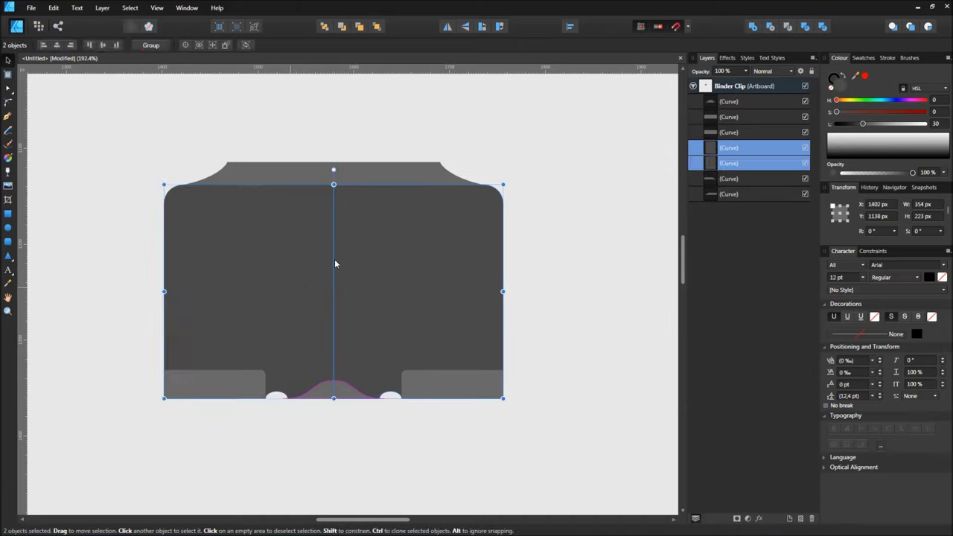
pyautogui.click(752, 28)
# - Merge the two top strip halves into one shape and view the whole clip
pyautogui.click(372, 174)
pyautogui.keyDown('shift'); pyautogui.click(313, 170); pyautogui.keyUp('shift')
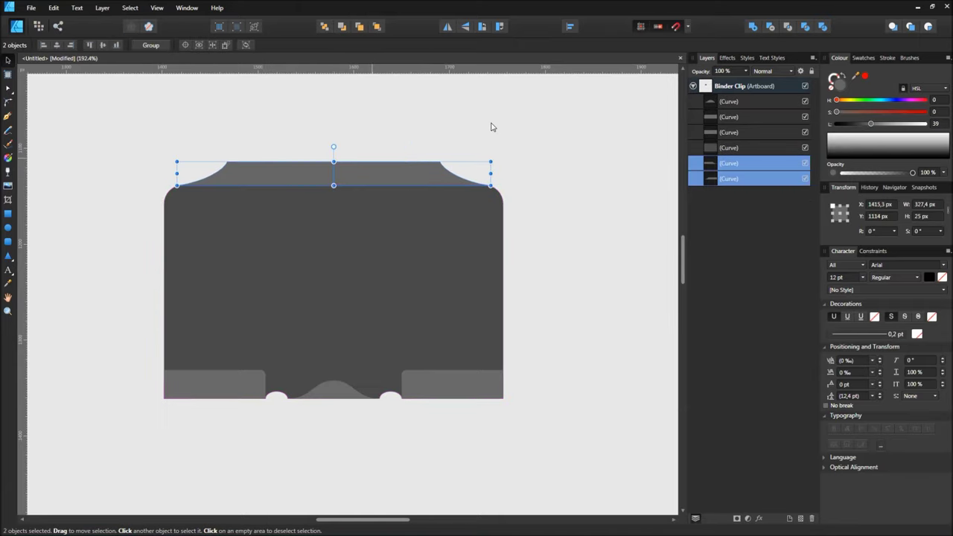
pyautogui.click(753, 28)
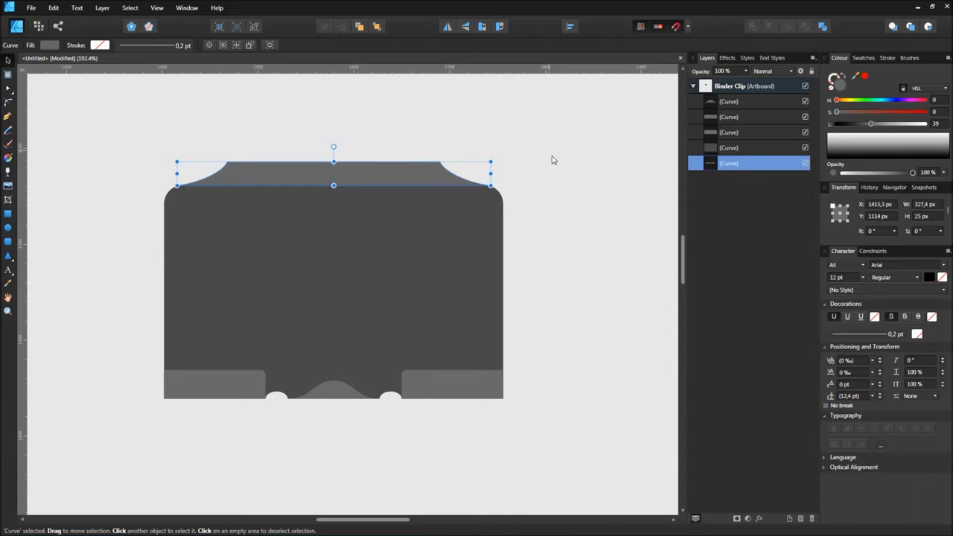
pyautogui.click(558, 186)
pyautogui.scroll(-1, 337, 433)
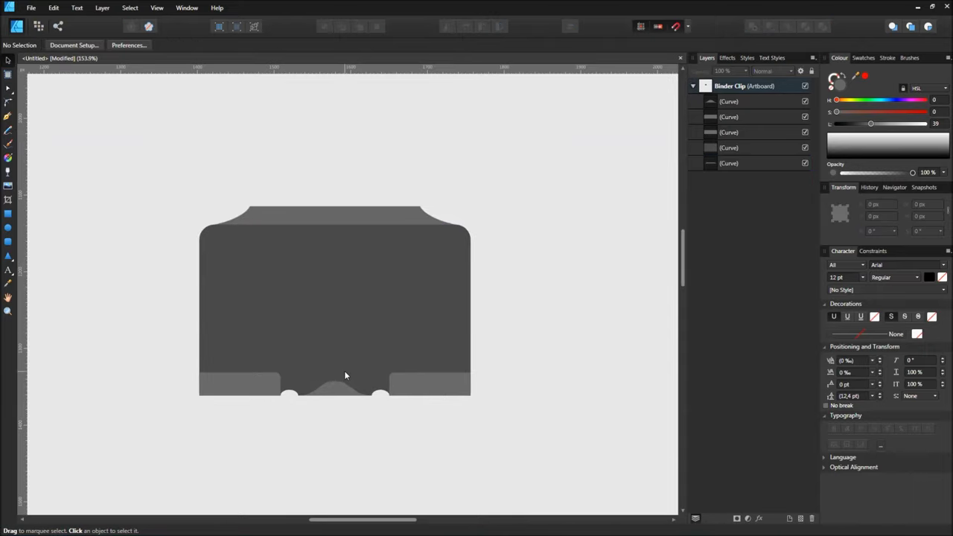
pyautogui.moveTo(352, 310); pyautogui.dragTo(381, 358)
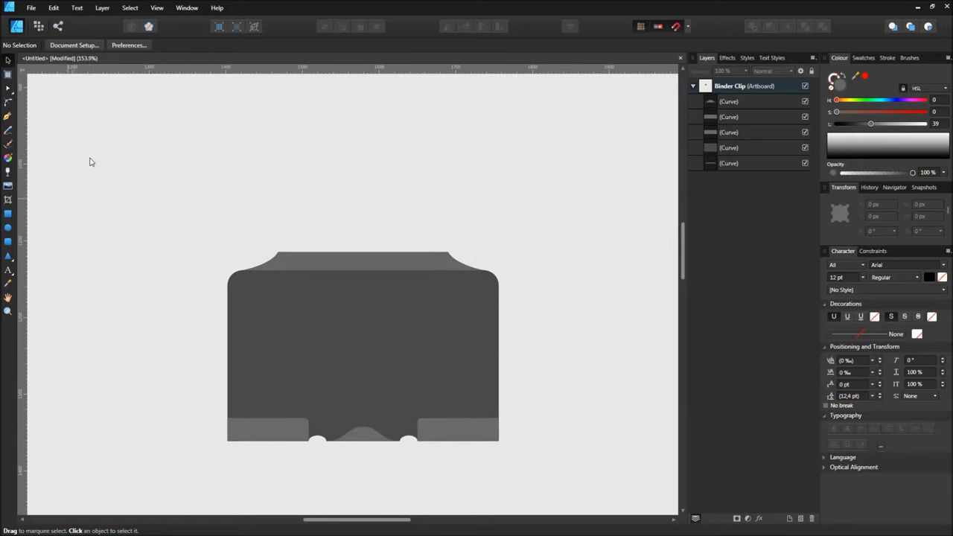
# - Draw a Pen path from the clip's lower left rising above the body into a short zigzag
pyautogui.click(8, 116)
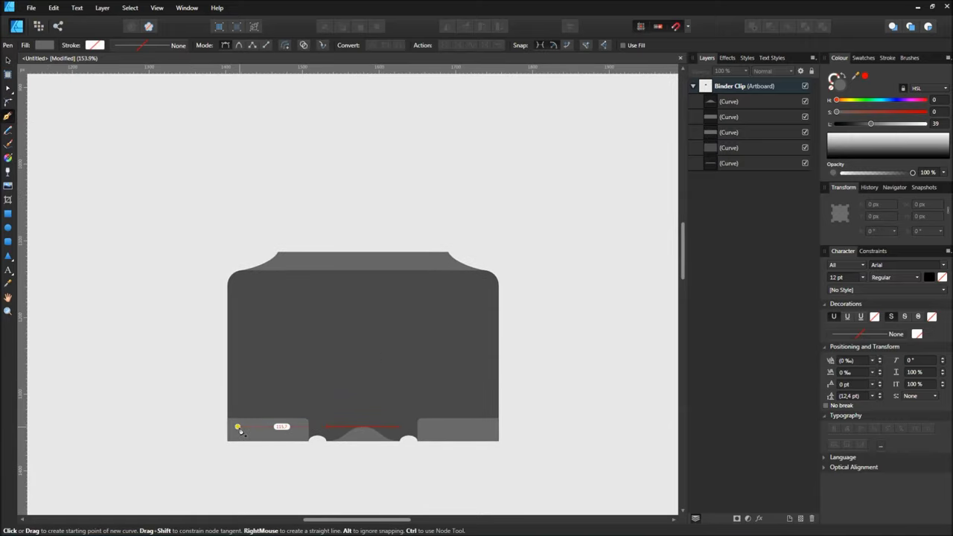
pyautogui.click(237, 426)
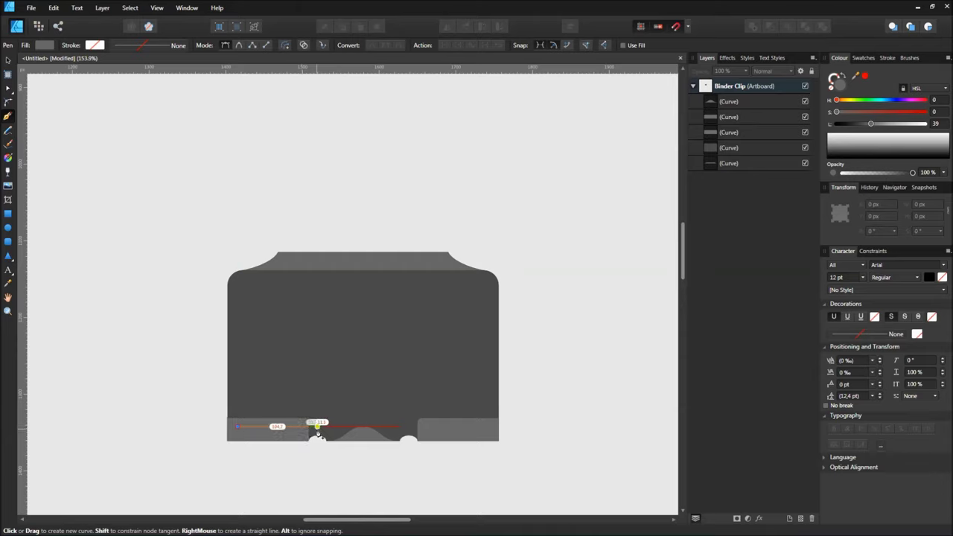
pyautogui.click(317, 426)
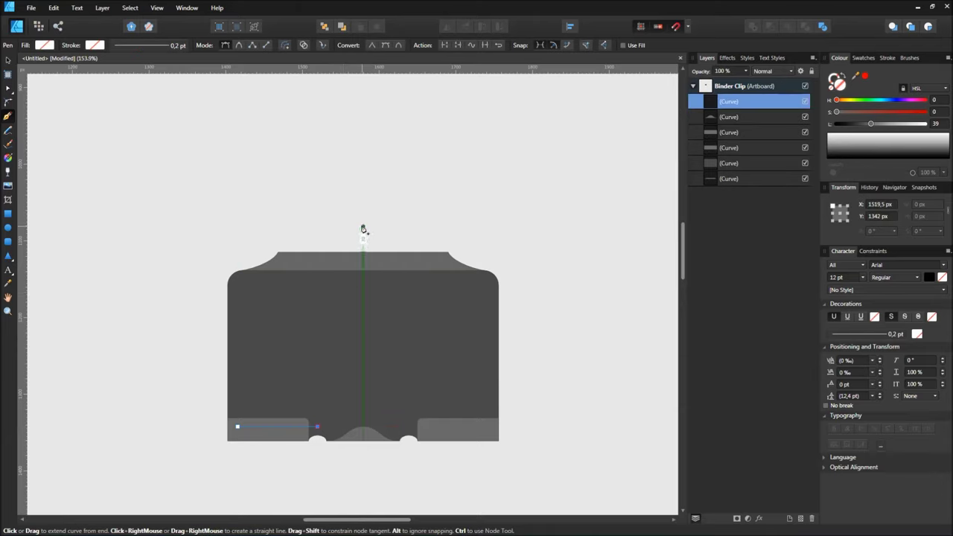
pyautogui.click(352, 171)
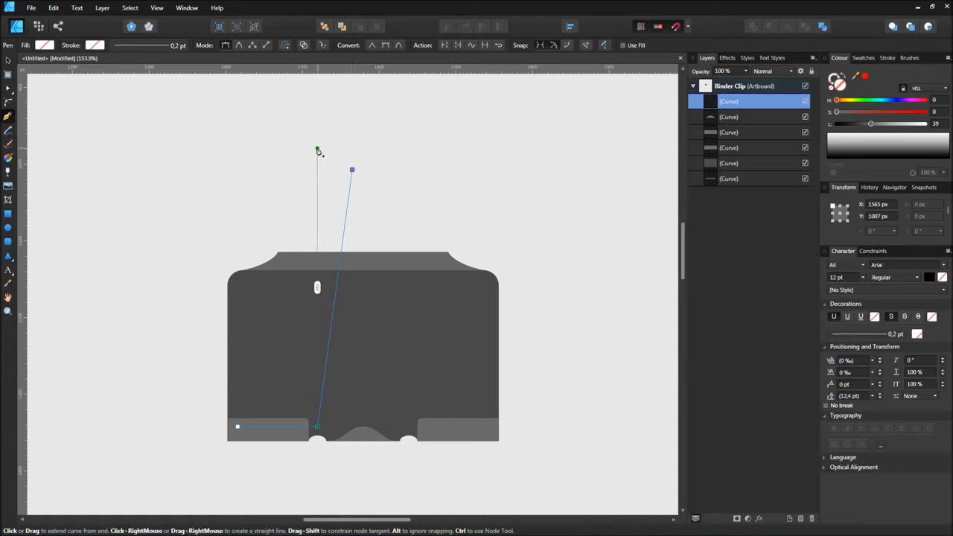
pyautogui.click(317, 147)
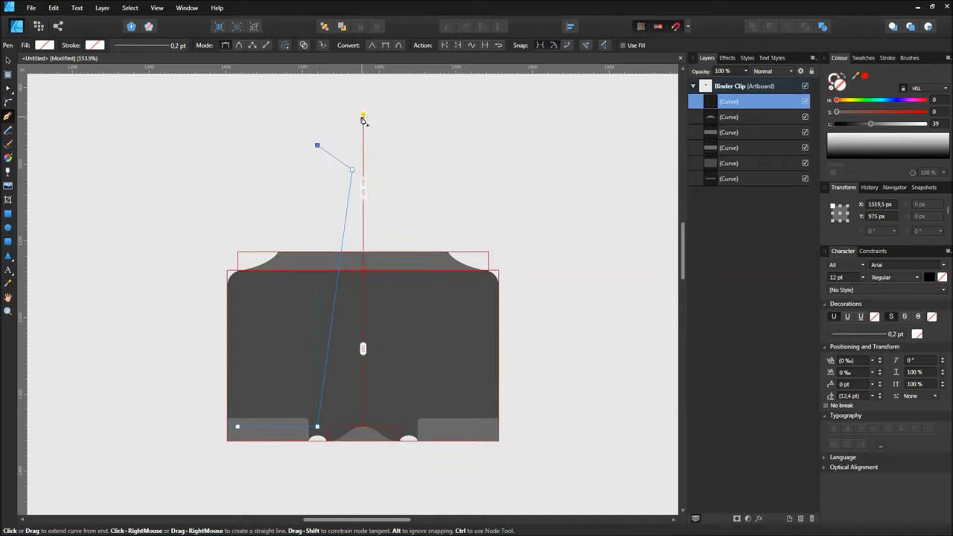
pyautogui.click(363, 117)
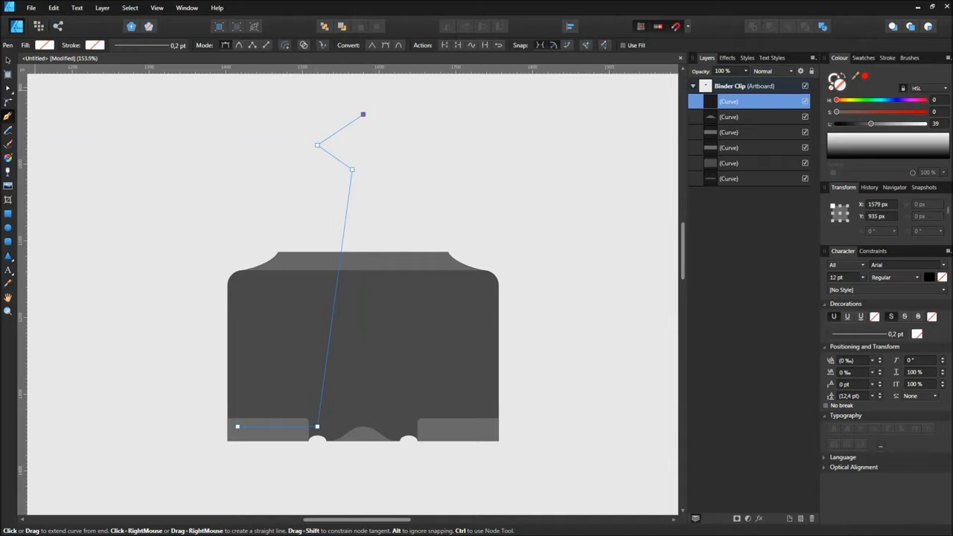
pyautogui.click(8, 88)
pyautogui.scroll(2, 306, 142)
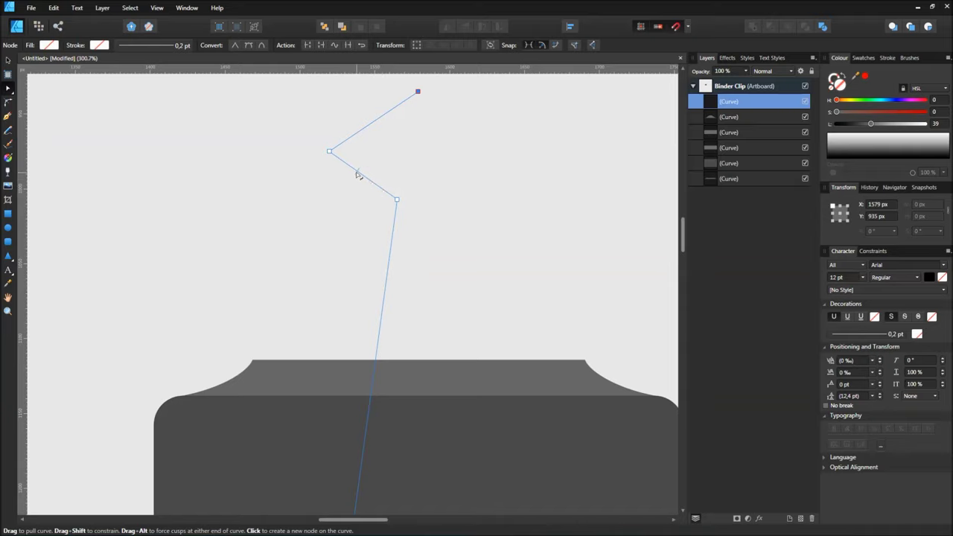
# - Add a smooth node near the path's top and curve it into a hook, adjusting the lower bend
pyautogui.click(357, 172)
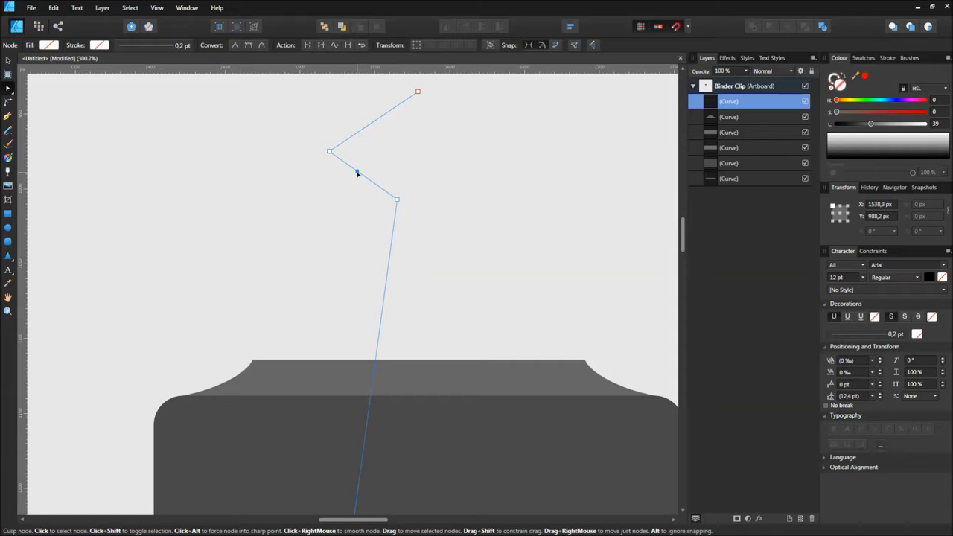
pyautogui.moveTo(329, 151); pyautogui.dragTo(333, 145)
pyautogui.click(247, 45)
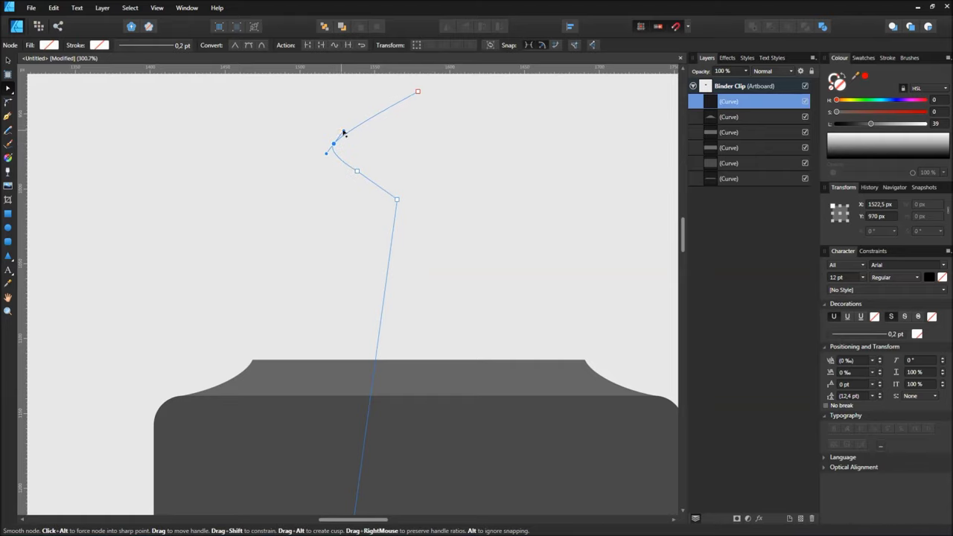
pyautogui.moveTo(343, 132); pyautogui.dragTo(333, 95)
pyautogui.click(397, 199)
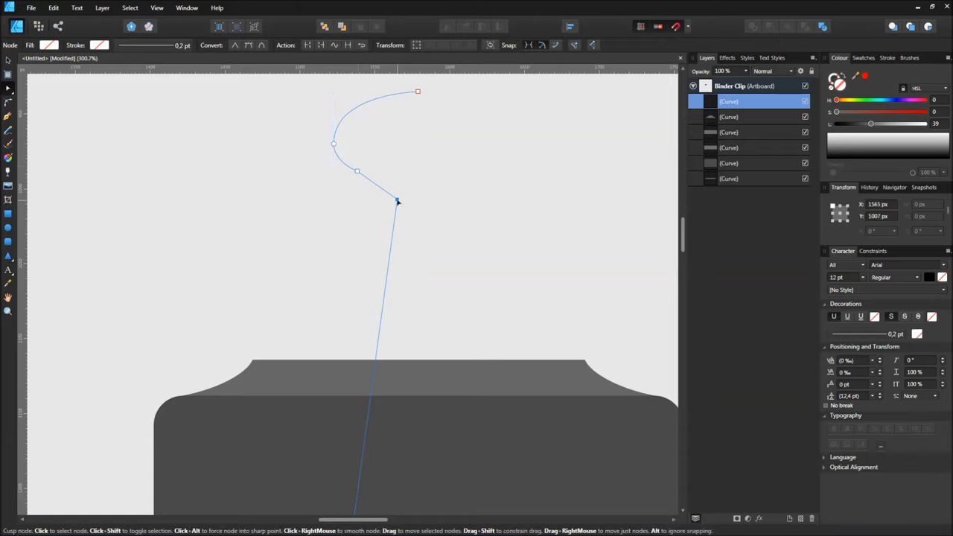
pyautogui.moveTo(398, 205); pyautogui.dragTo(396, 210)
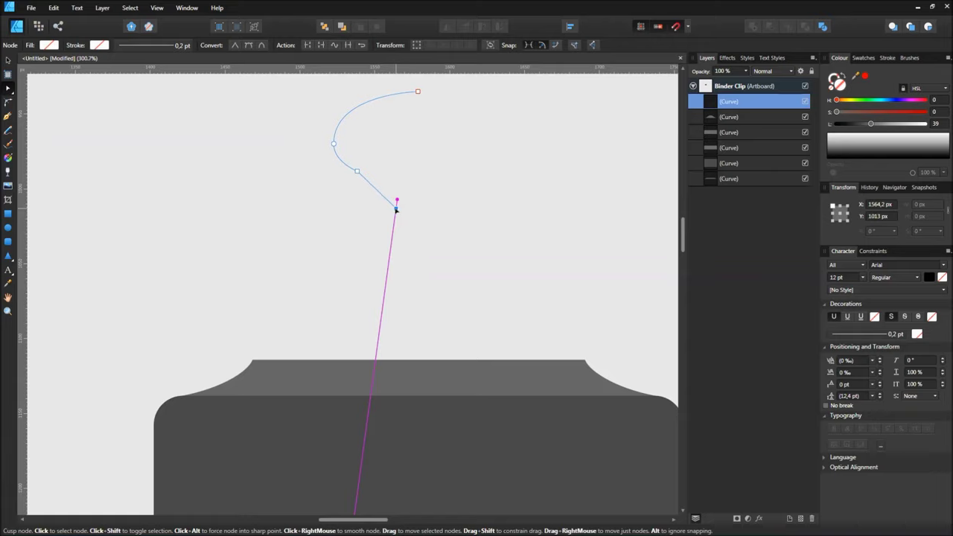
pyautogui.moveTo(396, 210); pyautogui.dragTo(395, 211)
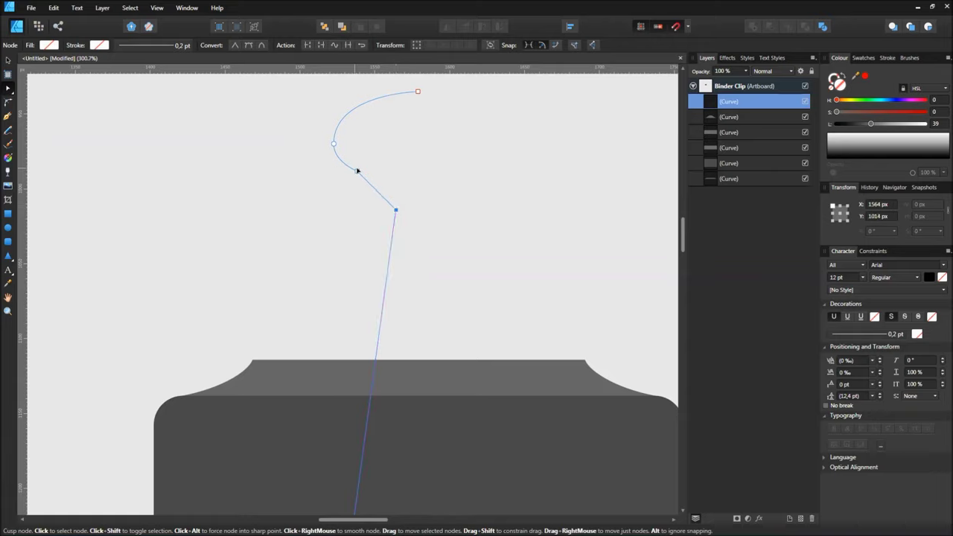
pyautogui.moveTo(357, 172); pyautogui.dragTo(359, 182)
pyautogui.click(359, 182)
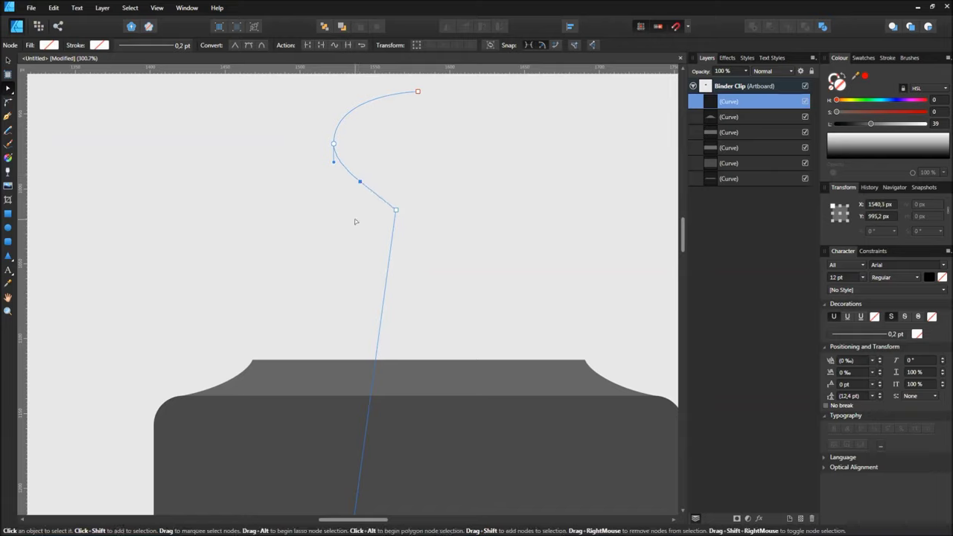
pyautogui.click(892, 58)
# - Give the wire path a 2.5 pt stroke width with Butt caps
pyautogui.click(934, 89)
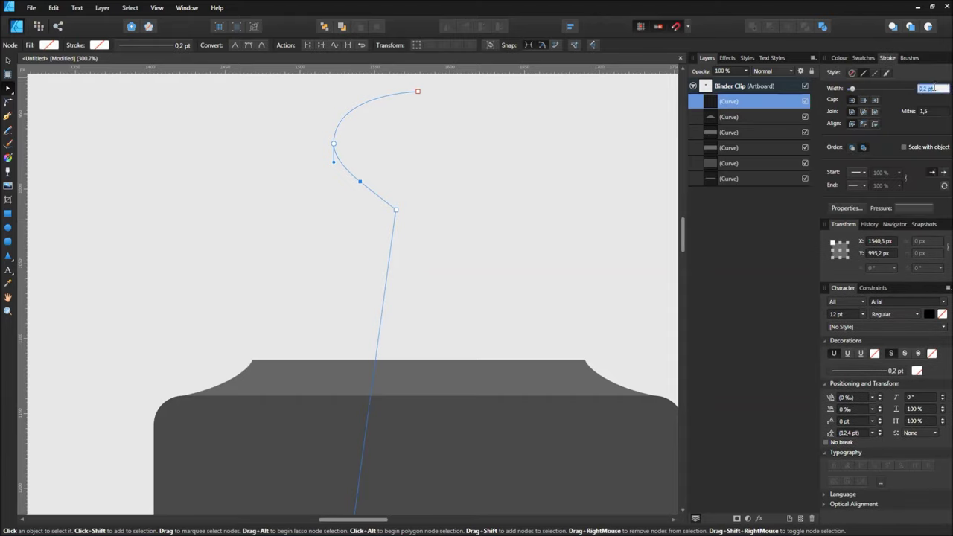
pyautogui.write('2')
pyautogui.press('Return')
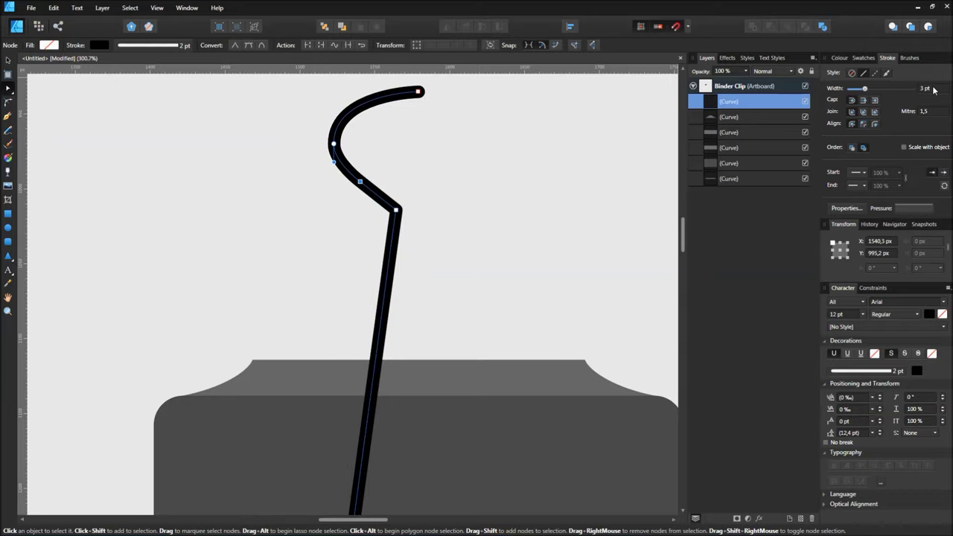
pyautogui.press('Return')
pyautogui.press('Return')
pyautogui.click(933, 89)
pyautogui.write('2,5')
pyautogui.press('Return')
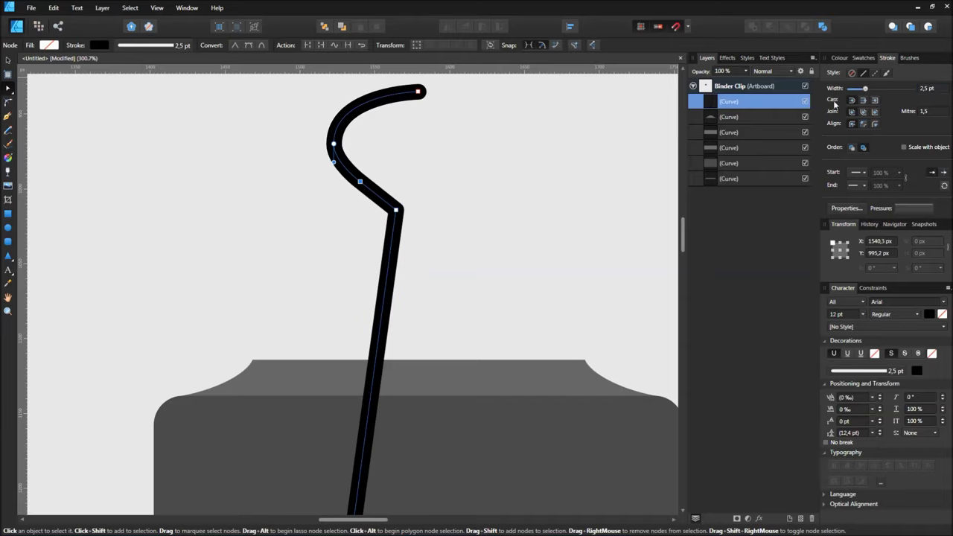
pyautogui.click(862, 101)
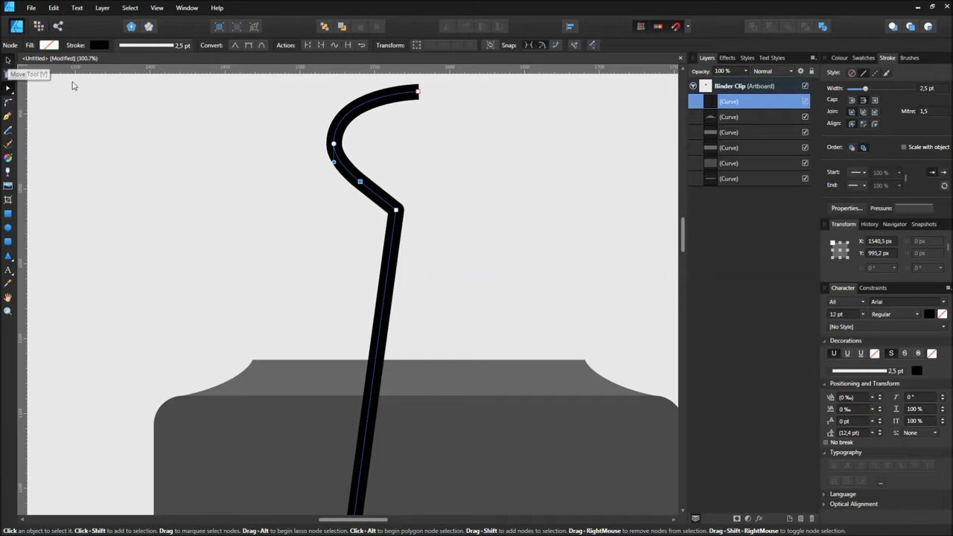
# - Deselect the wire and scroll around to review the hooked handle
pyautogui.click(8, 62)
pyautogui.click(178, 131)
pyautogui.scroll(-3, 248, 177)
pyautogui.scroll(-2, 247, 177)
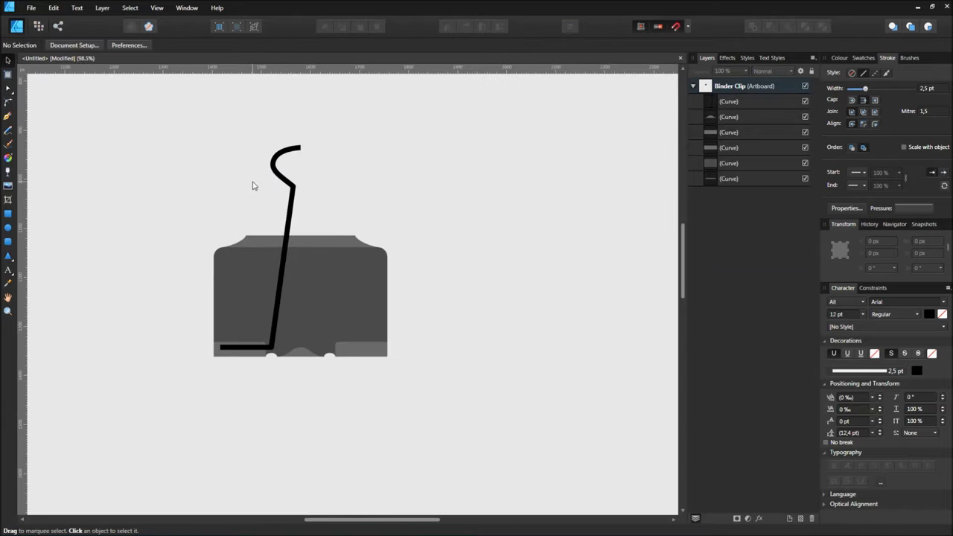
pyautogui.scroll(1, 253, 186)
pyautogui.scroll(1, 266, 208)
pyautogui.scroll(2, 267, 211)
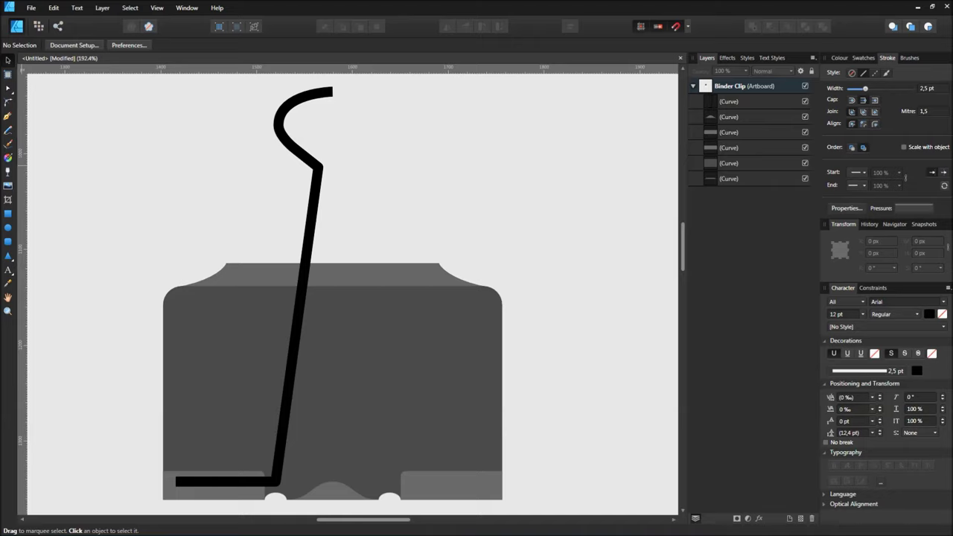
# - Raise the hook's bend nodes and its top end node slightly in the Node tool
pyautogui.click(281, 128)
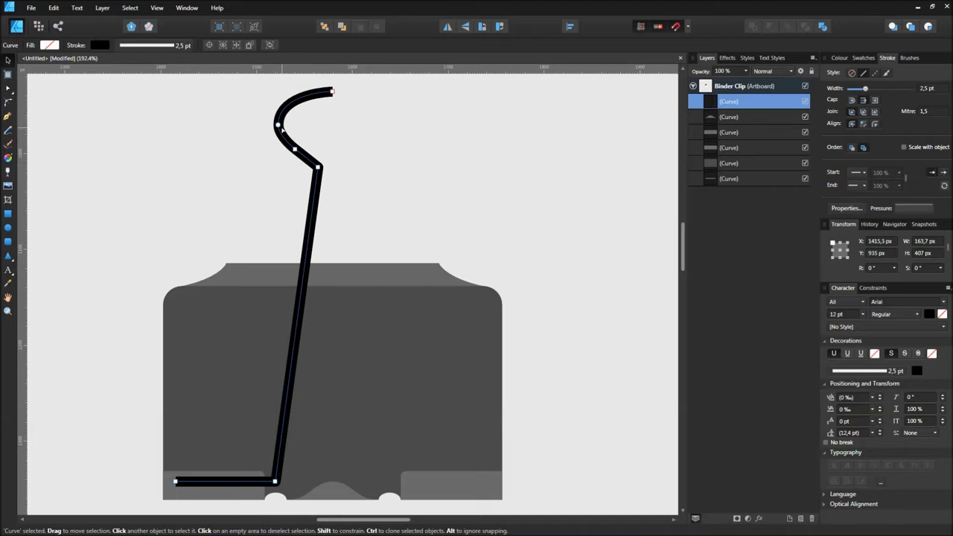
pyautogui.doubleClick(281, 128)
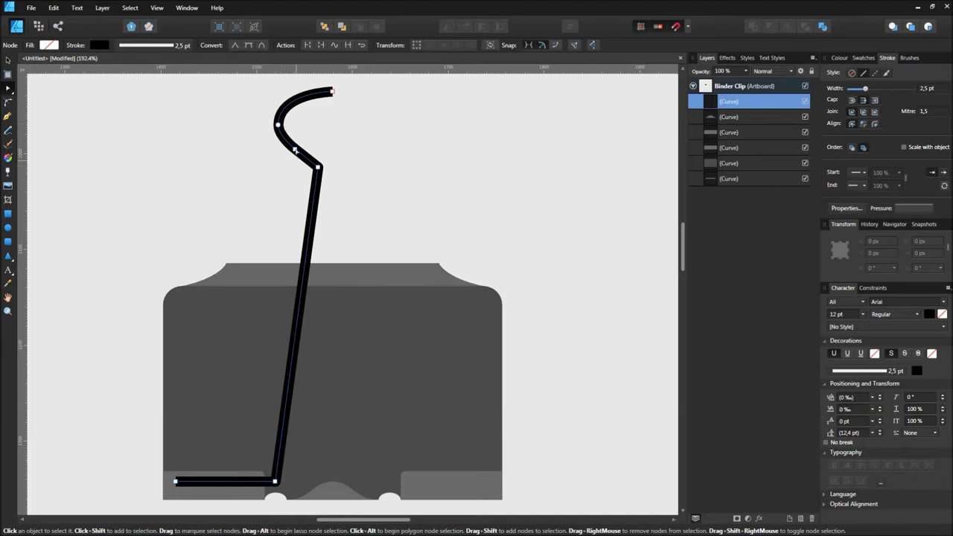
pyautogui.moveTo(298, 159); pyautogui.dragTo(269, 126)
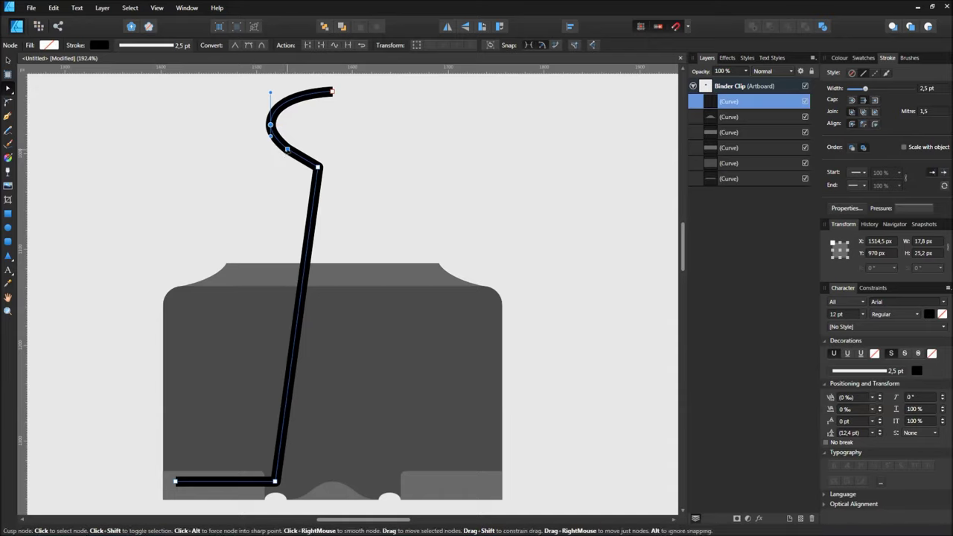
pyautogui.moveTo(288, 151); pyautogui.dragTo(288, 147)
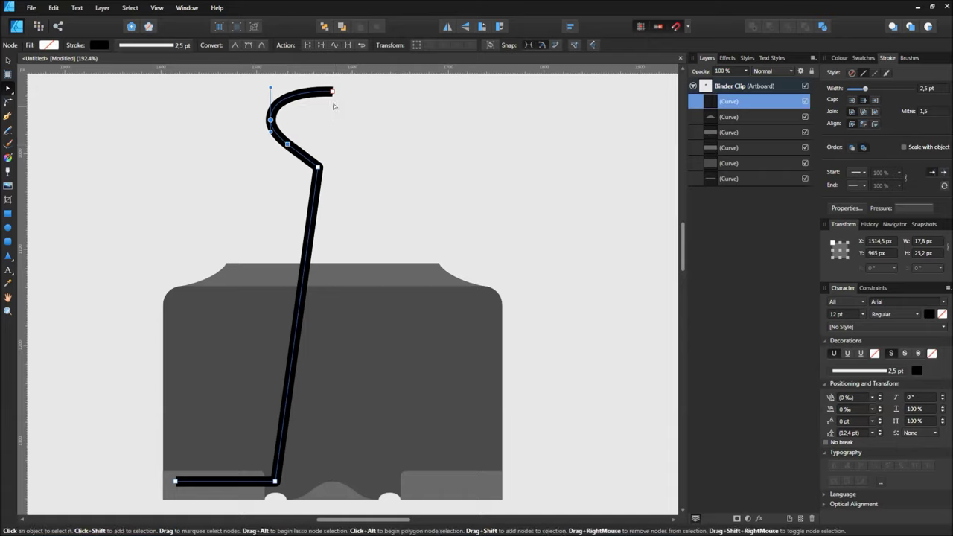
pyautogui.click(332, 92)
pyautogui.moveTo(332, 91); pyautogui.dragTo(333, 86)
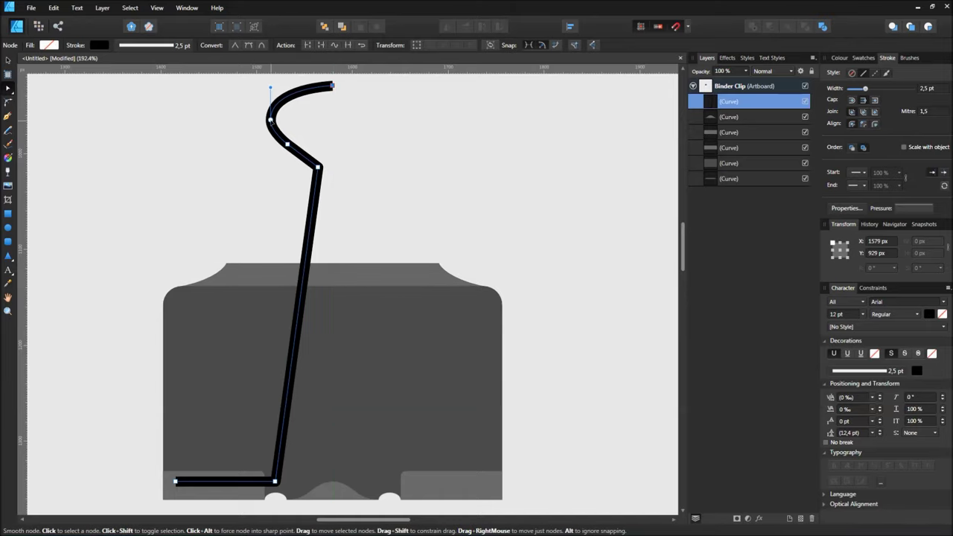
pyautogui.scroll(4, 274, 143)
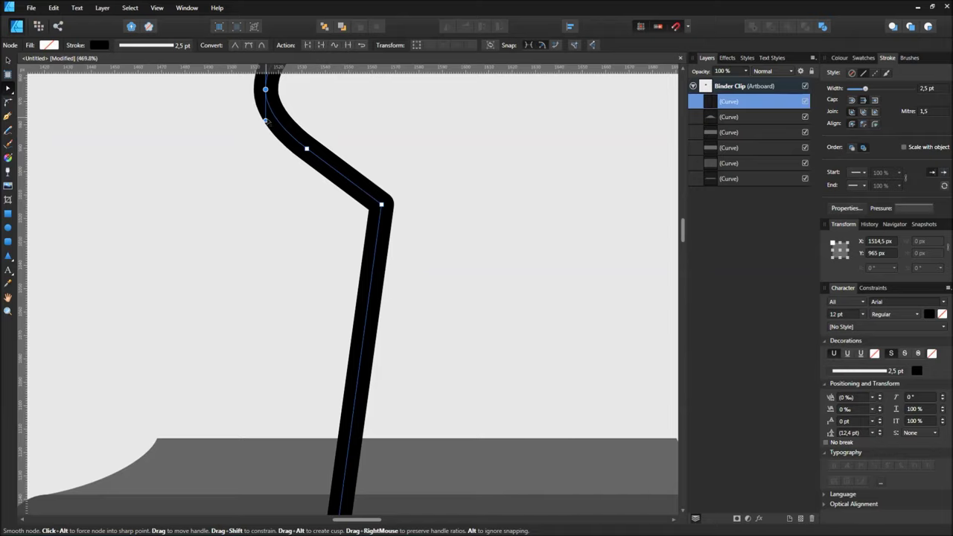
pyautogui.click(268, 172)
pyautogui.scroll(-3, 268, 172)
pyautogui.scroll(-2, 267, 166)
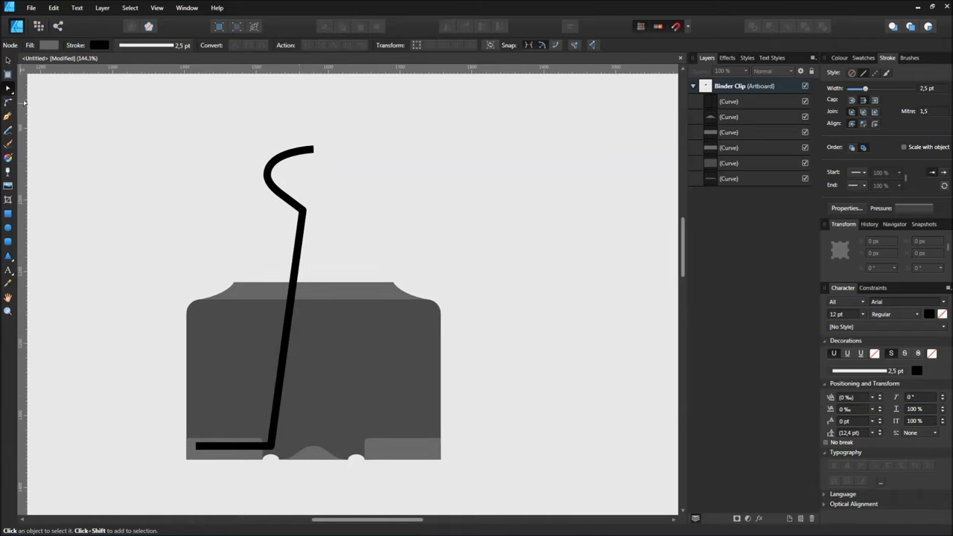
# - Round the wire's upper bend to about 28.1 px and its bottom corner to 17 px
pyautogui.click(8, 103)
pyautogui.click(301, 213)
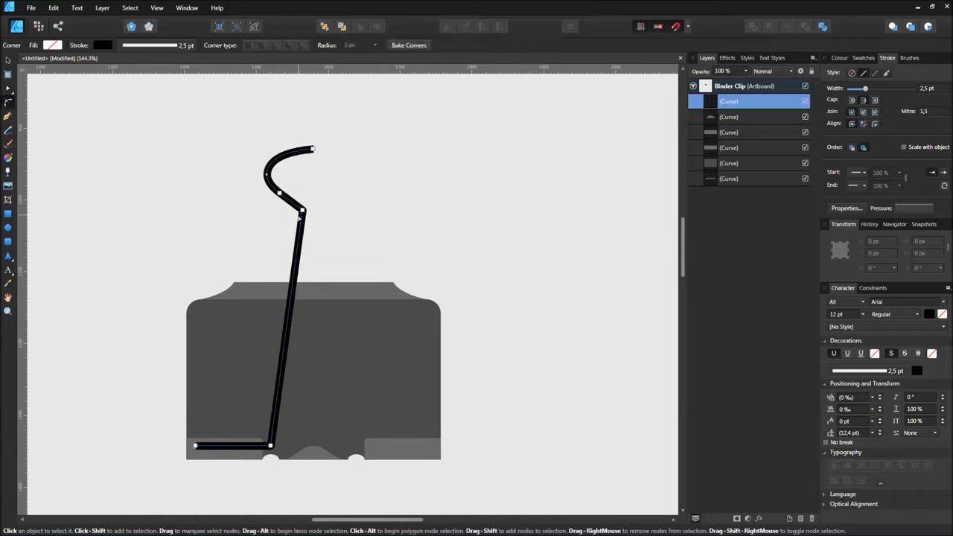
pyautogui.click(301, 211)
pyautogui.moveTo(280, 228); pyautogui.dragTo(282, 228)
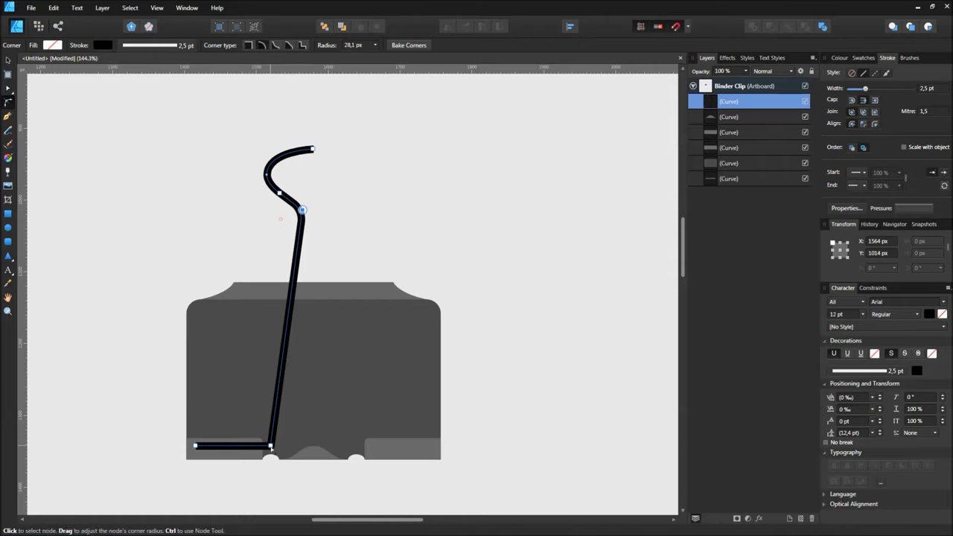
pyautogui.click(269, 444)
pyautogui.moveTo(260, 435); pyautogui.dragTo(260, 436)
pyautogui.click(313, 149)
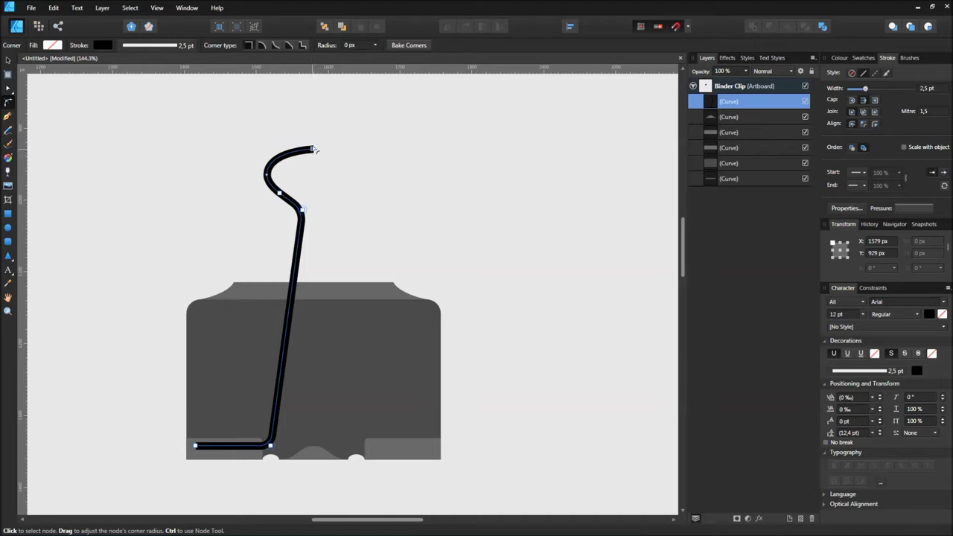
pyautogui.click(266, 176)
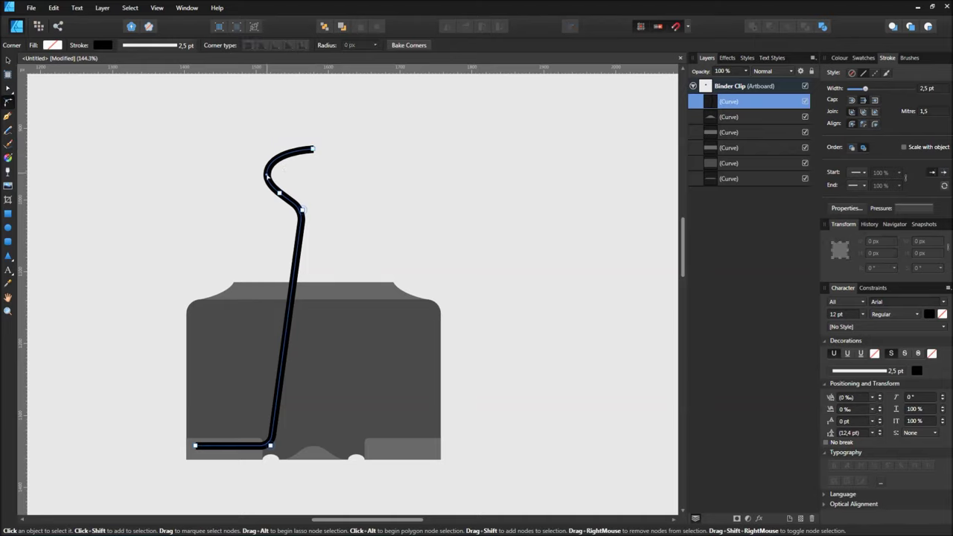
# - Reshape the wire's top end node so the hook curls smoothly, about 163.7 × 413 px overall
pyautogui.click(8, 91)
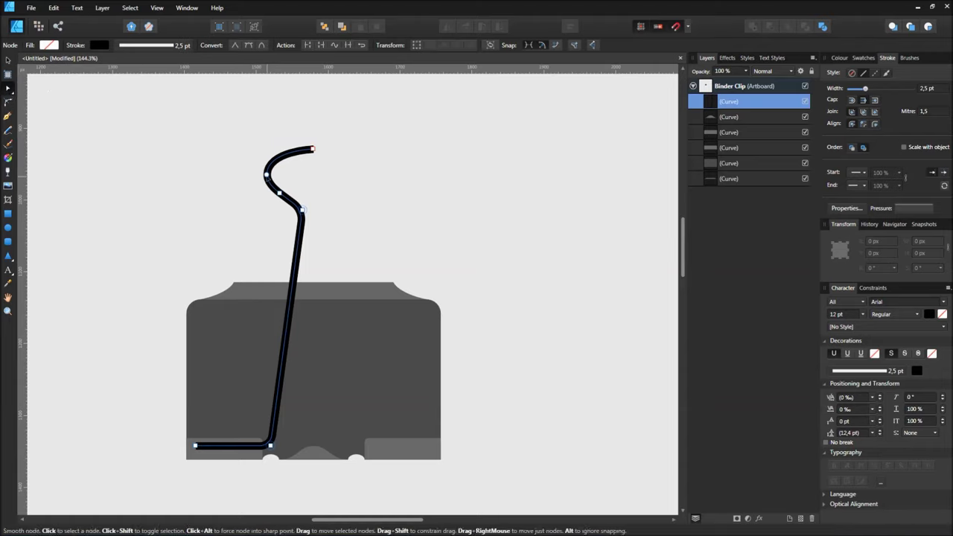
pyautogui.click(266, 176)
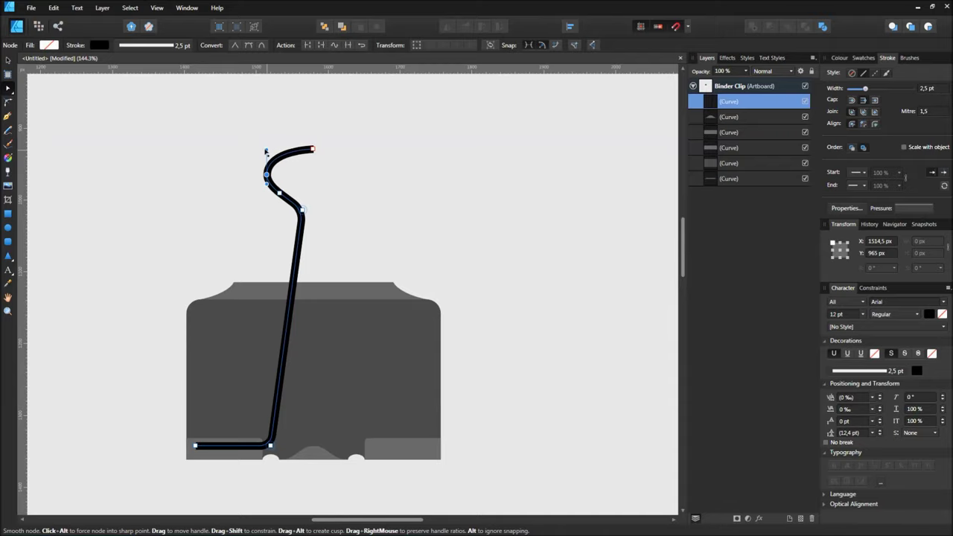
pyautogui.scroll(3, 311, 151)
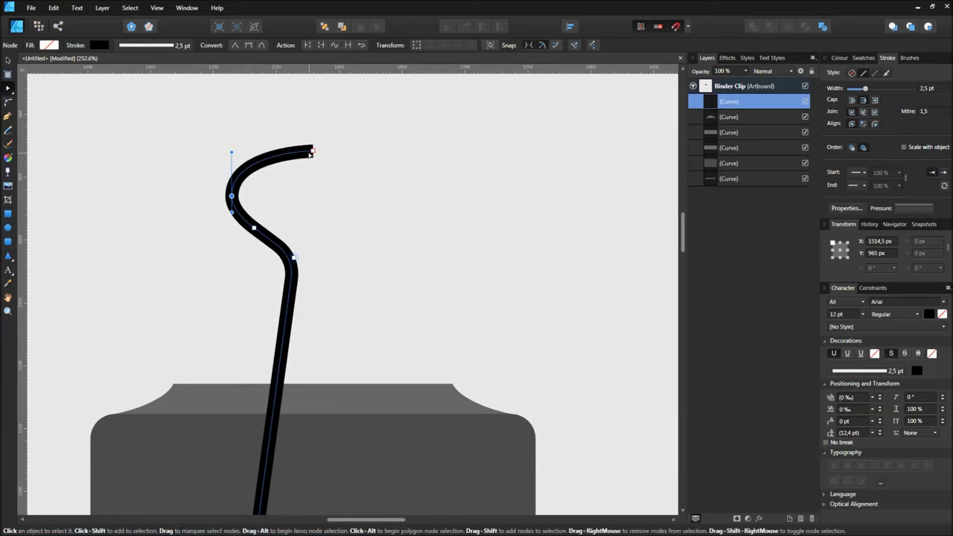
pyautogui.click(306, 152)
pyautogui.press('Escape')
pyautogui.moveTo(304, 154); pyautogui.dragTo(304, 152)
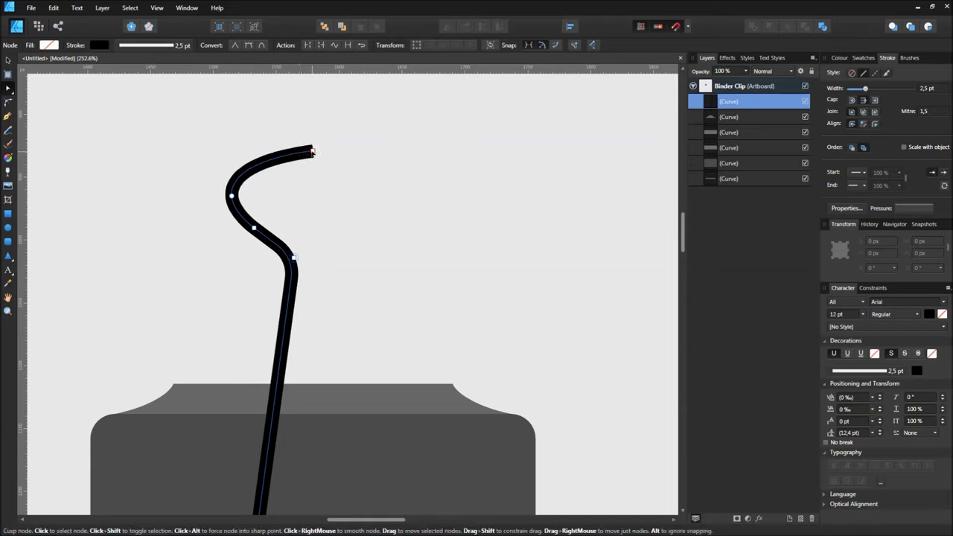
pyautogui.click(312, 151)
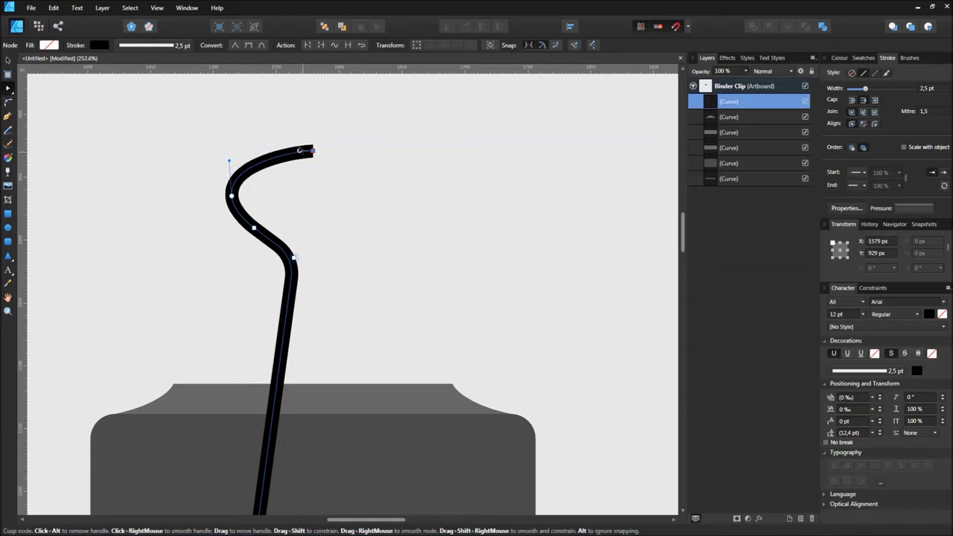
pyautogui.moveTo(298, 151); pyautogui.dragTo(285, 150)
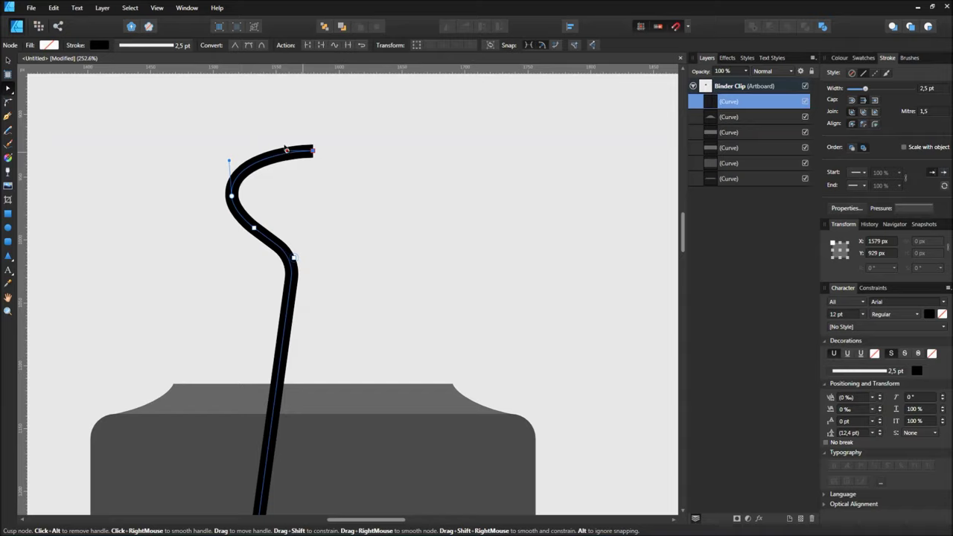
pyautogui.moveTo(283, 150); pyautogui.dragTo(281, 149)
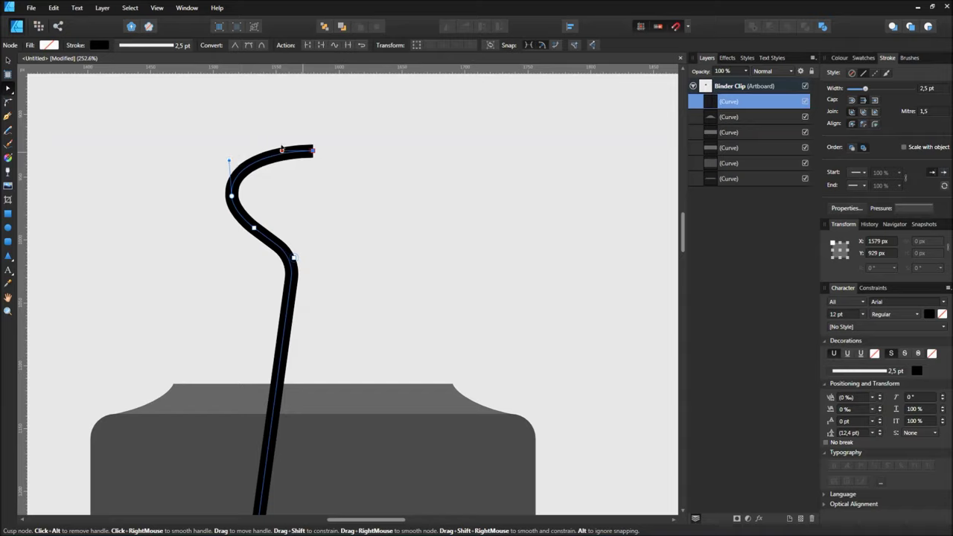
pyautogui.click(7, 59)
pyautogui.scroll(-3, 197, 268)
pyautogui.scroll(1, 207, 275)
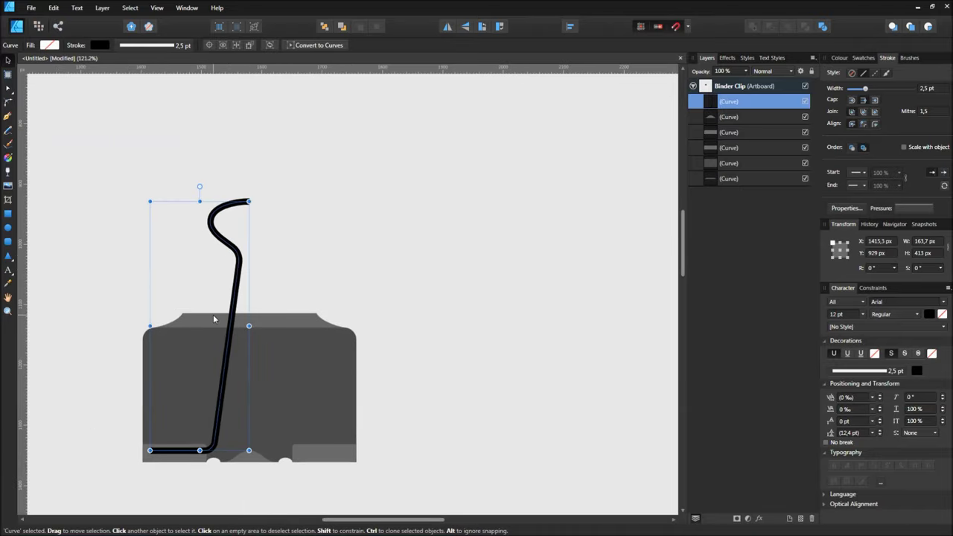
# - Expand the wire stroke, duplicate it, and flip the copy into place on the right side
pyautogui.moveTo(208, 288); pyautogui.dragTo(262, 279)
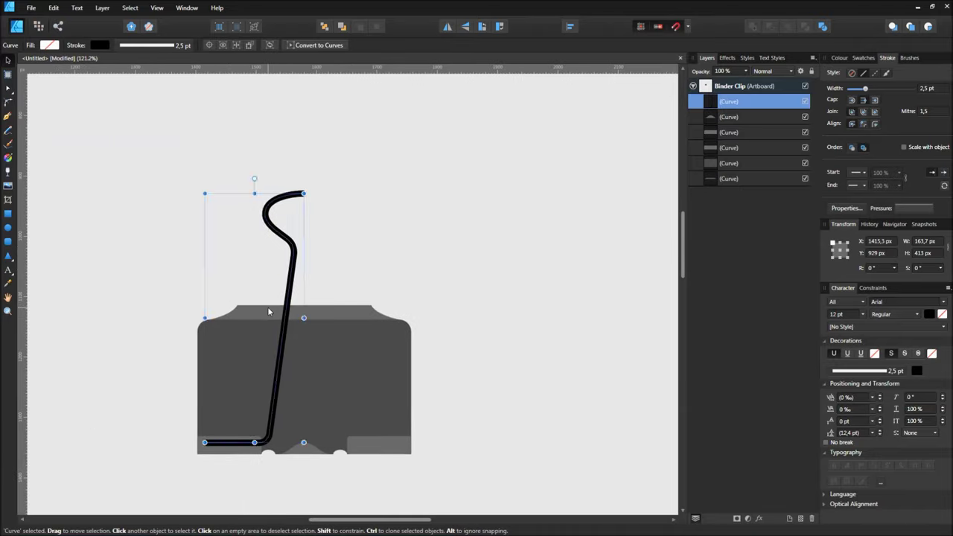
pyautogui.click(102, 7)
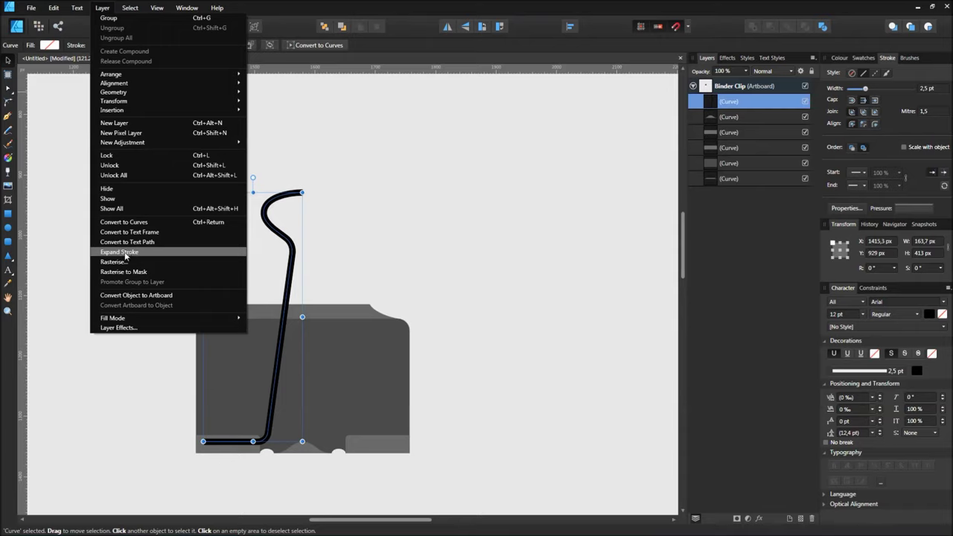
pyautogui.click(125, 252)
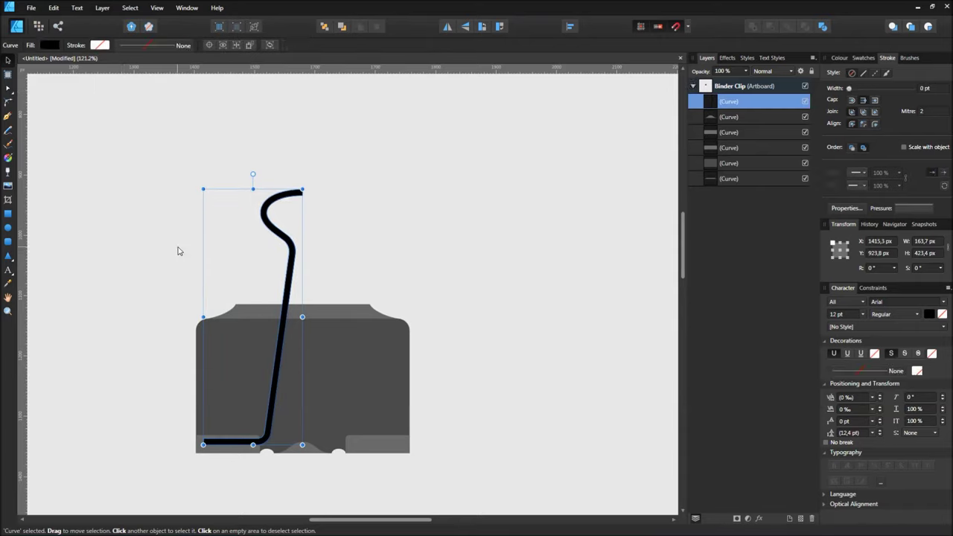
pyautogui.hotkey('ctrl', 'j')
pyautogui.click(448, 27)
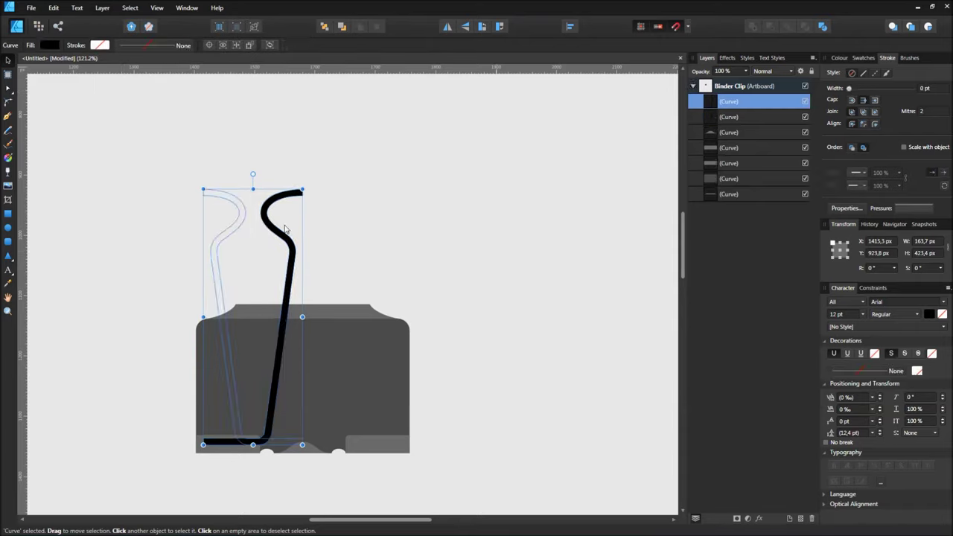
pyautogui.moveTo(219, 246)
pyautogui.mouseDown()
pyautogui.moveTo(324, 249)
pyautogui.moveTo(314, 250)
pyautogui.mouseUp()
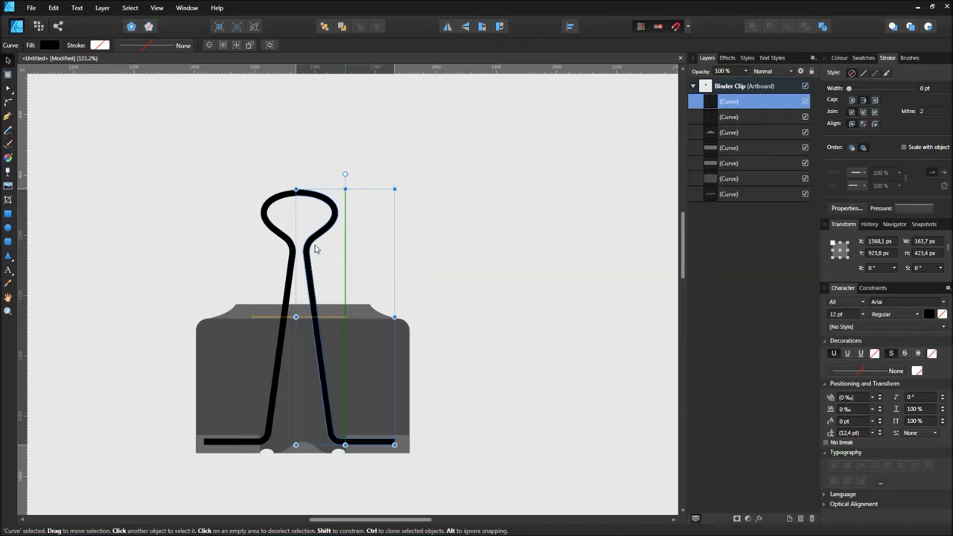
pyautogui.moveTo(314, 250); pyautogui.dragTo(318, 244)
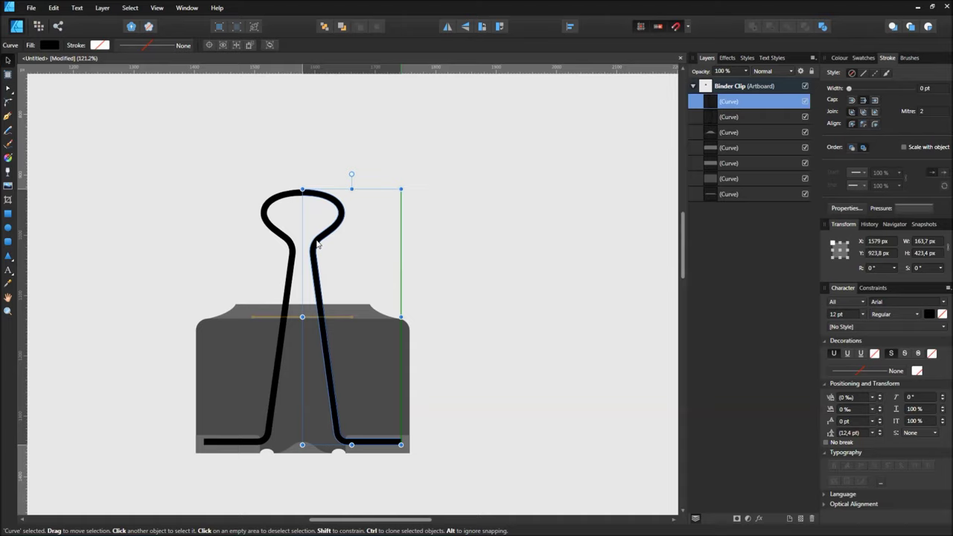
# - Merge both wire halves into one symmetric loop and check the node at its top
pyautogui.keyDown('shift'); pyautogui.click(275, 225); pyautogui.keyUp('shift')
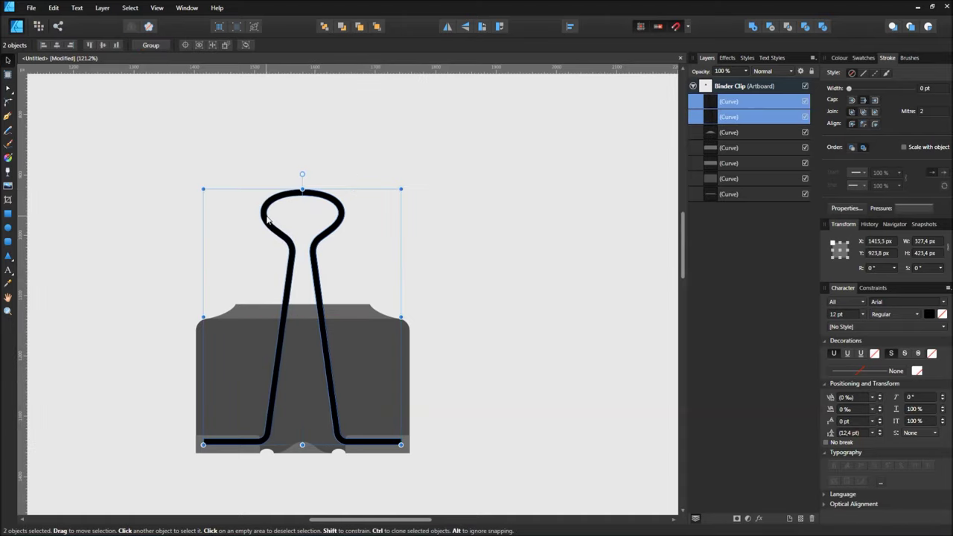
pyautogui.click(753, 27)
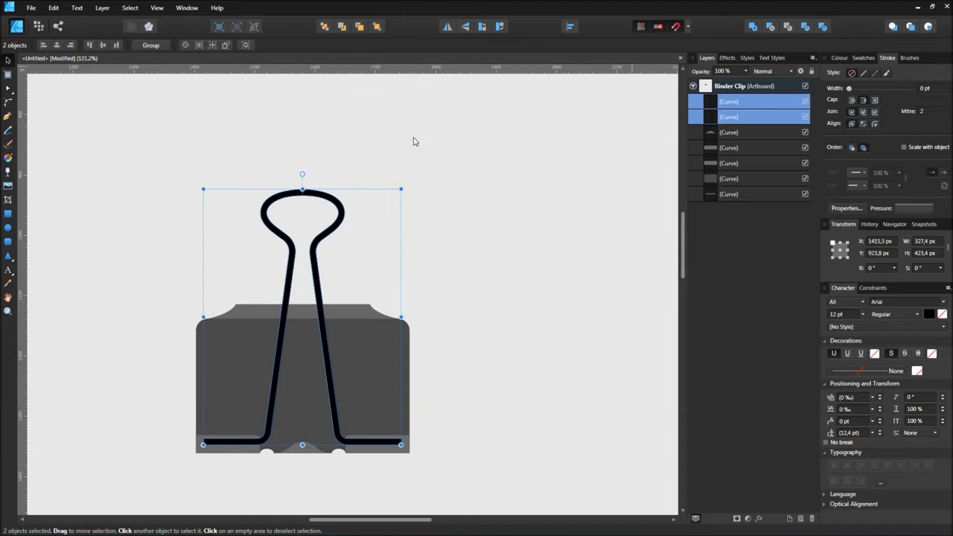
pyautogui.scroll(3, 301, 195)
pyautogui.scroll(3, 302, 195)
pyautogui.scroll(3, 304, 196)
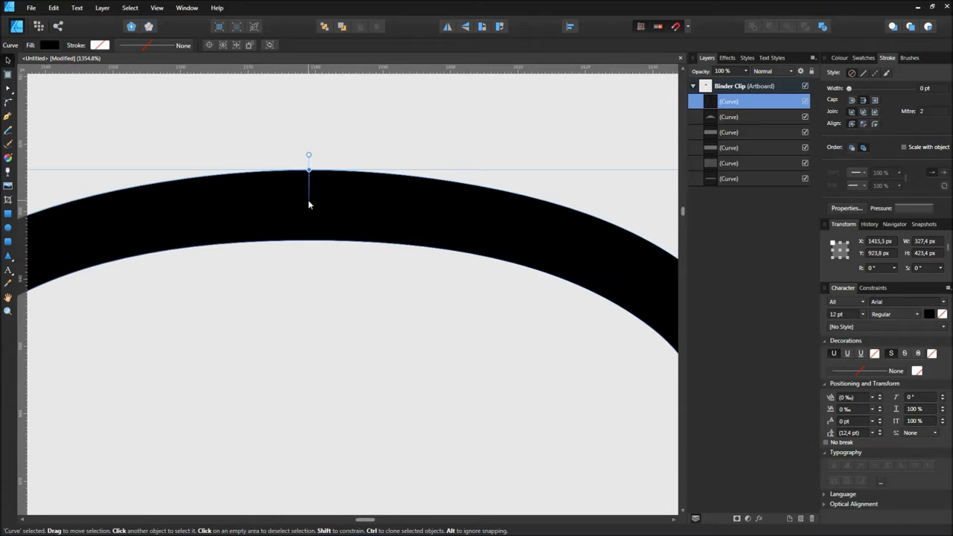
pyautogui.press('a')
pyautogui.moveTo(302, 215); pyautogui.dragTo(335, 188)
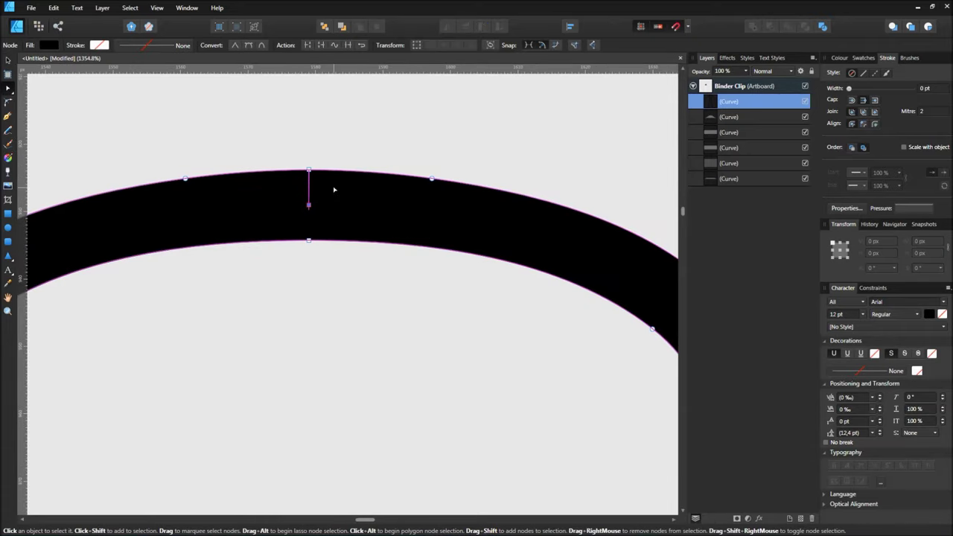
pyautogui.scroll(-5, 335, 191)
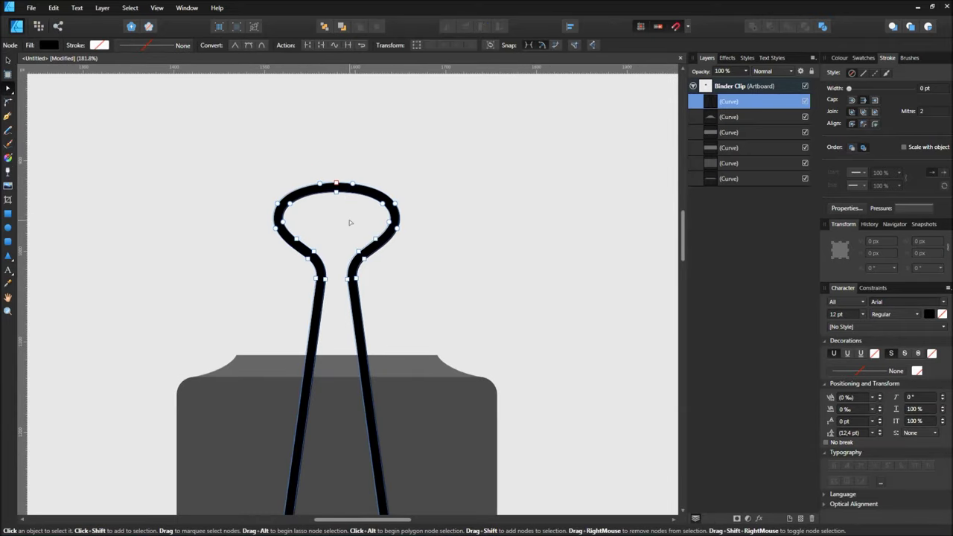
pyautogui.scroll(-2, 350, 222)
pyautogui.scroll(-2, 397, 208)
pyautogui.scroll(-1, 396, 207)
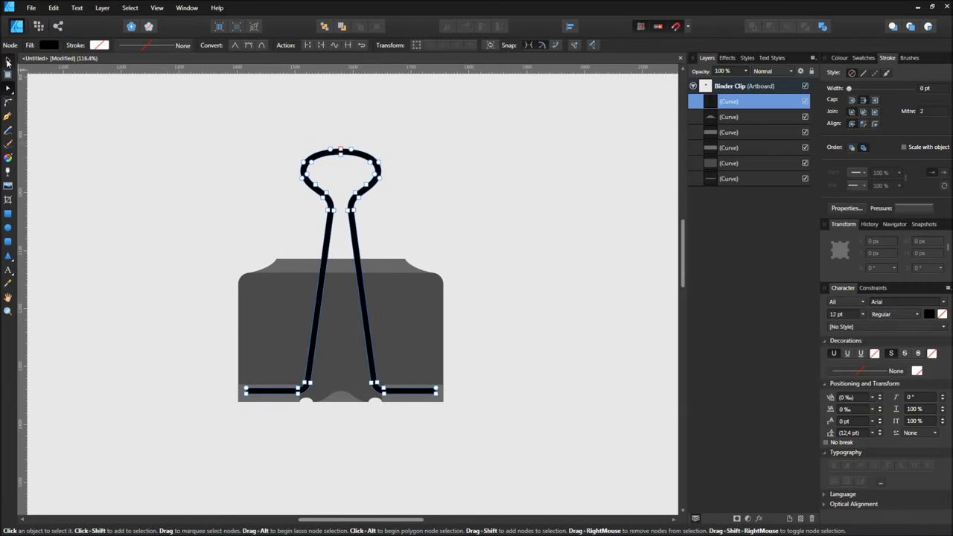
# - Move the wire loop's layer below the grey body pieces
pyautogui.click(8, 60)
pyautogui.click(477, 184)
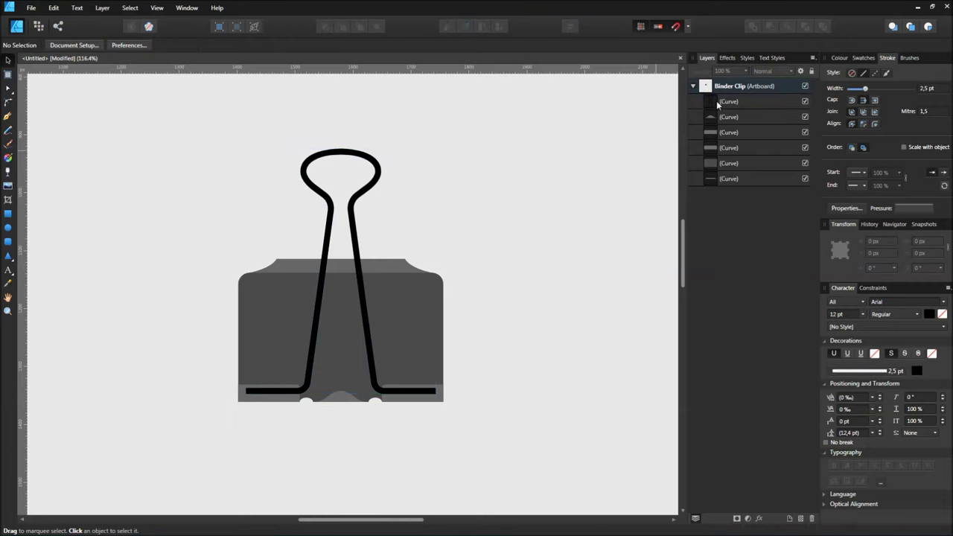
pyautogui.click(716, 103)
pyautogui.moveTo(713, 104); pyautogui.dragTo(711, 152)
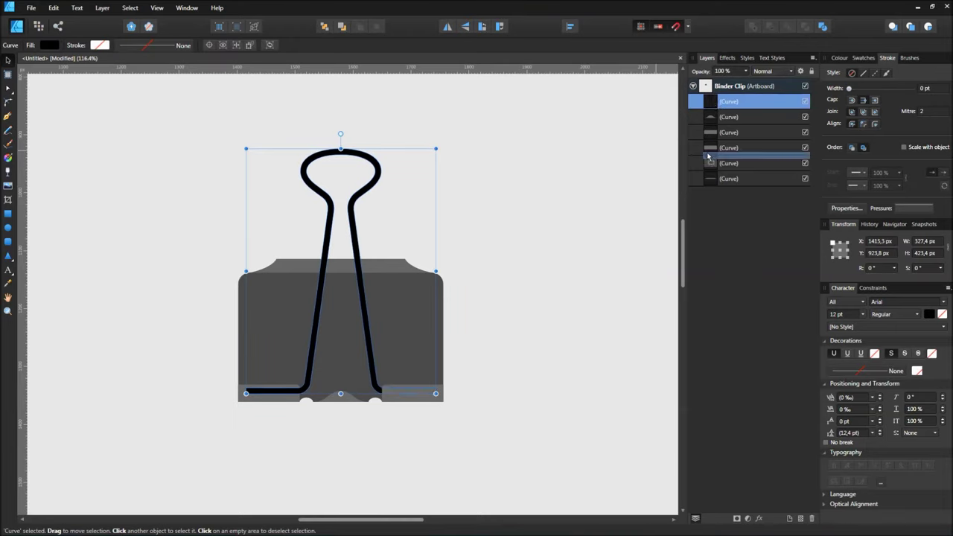
pyautogui.click(536, 357)
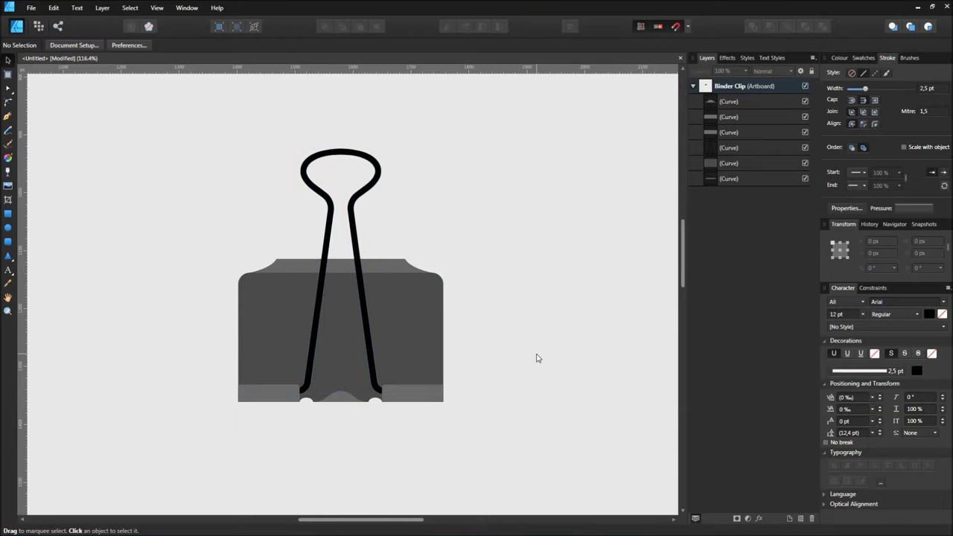
pyautogui.moveTo(464, 333); pyautogui.dragTo(509, 334)
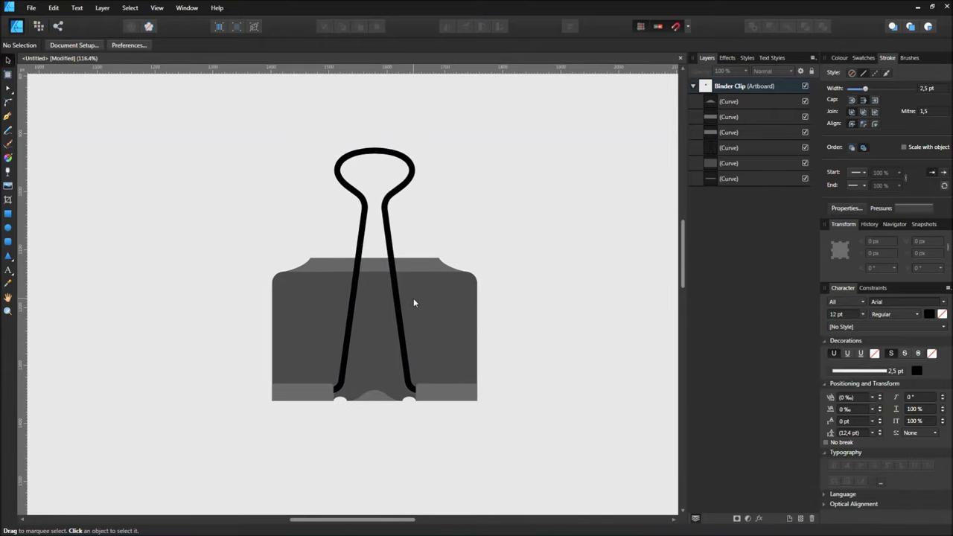
pyautogui.scroll(2, 415, 303)
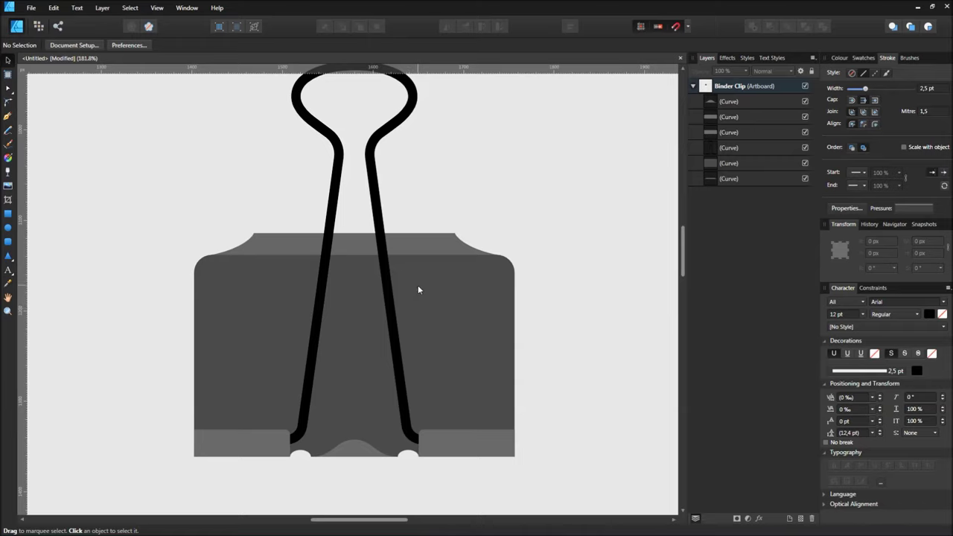
pyautogui.click(418, 288)
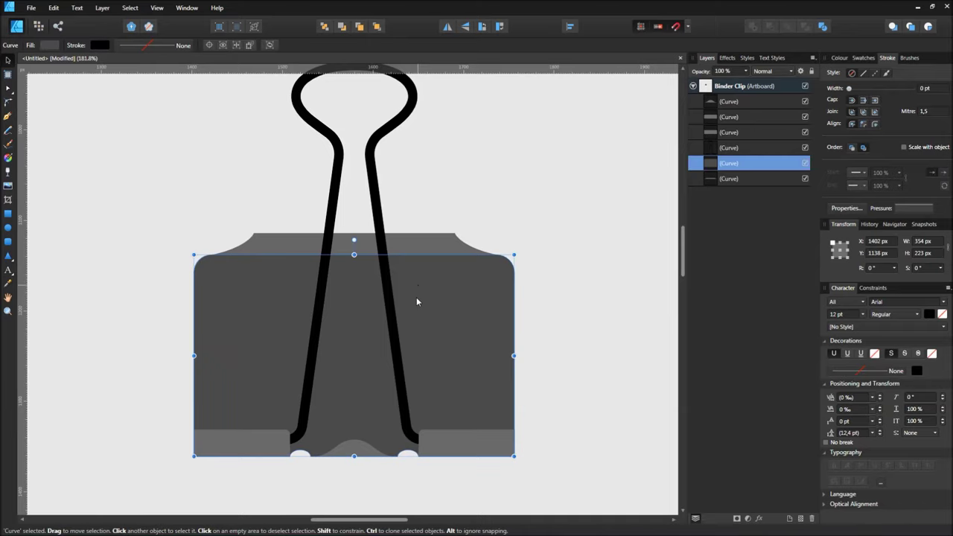
# - Give the body a vertical linear gradient, start stop at lightness 91, with stops at 11% and 36%
pyautogui.click(8, 157)
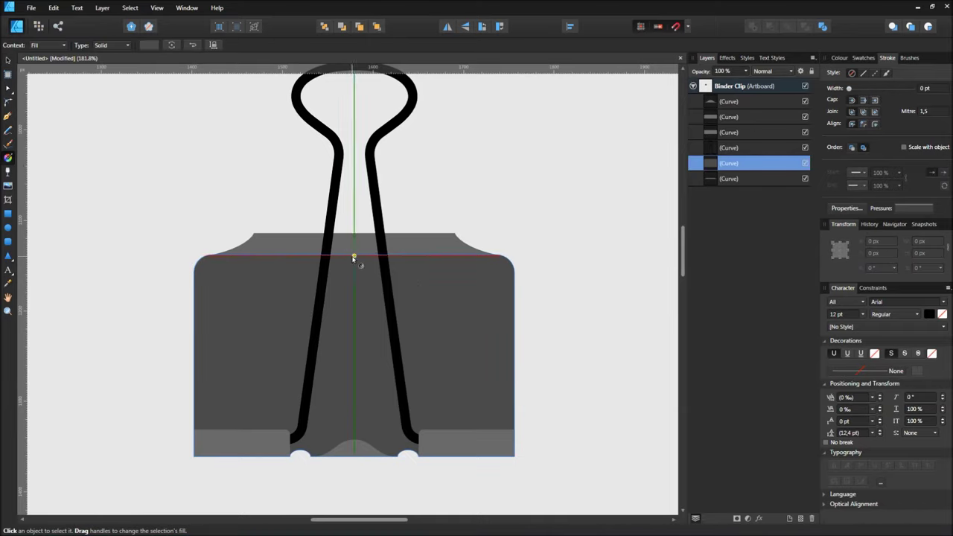
pyautogui.moveTo(353, 256); pyautogui.dragTo(353, 455)
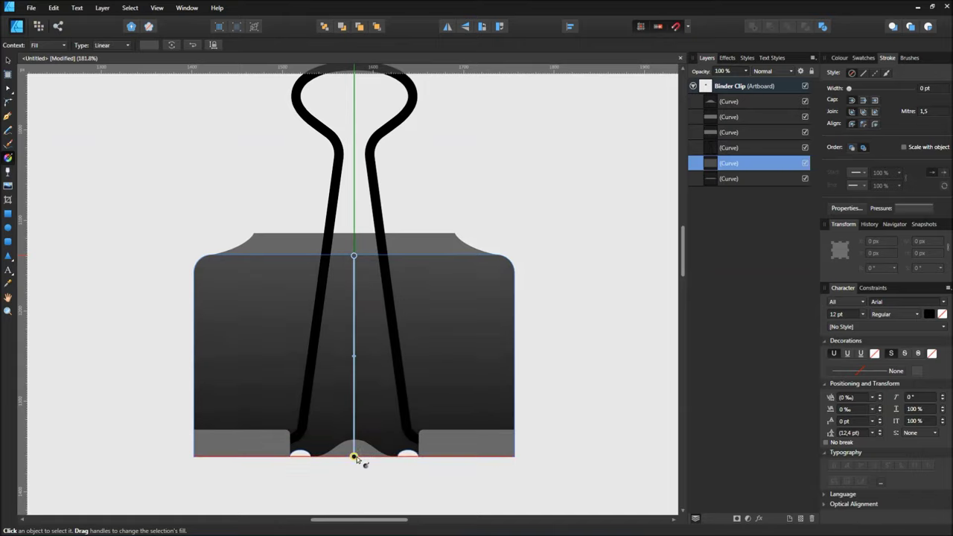
pyautogui.click(150, 46)
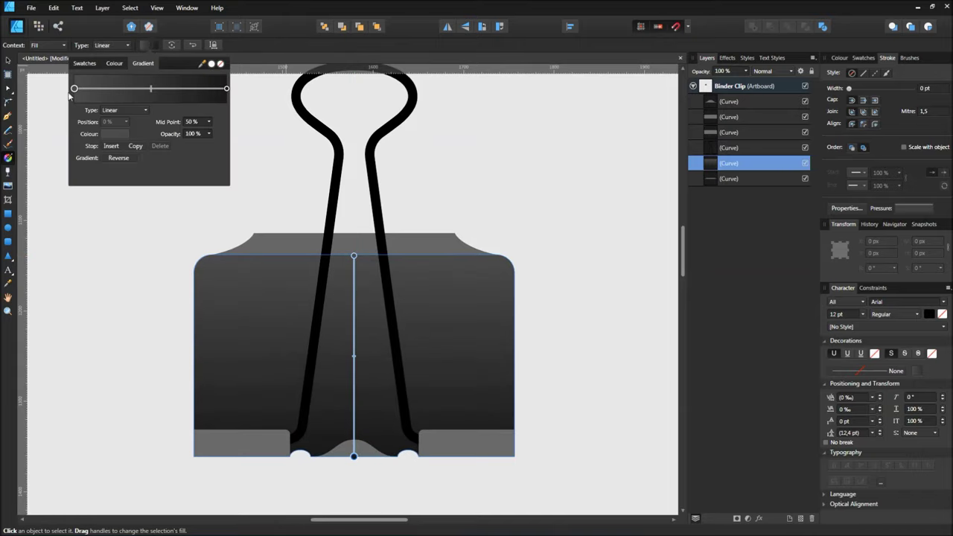
pyautogui.click(114, 134)
pyautogui.moveTo(96, 190); pyautogui.dragTo(144, 191)
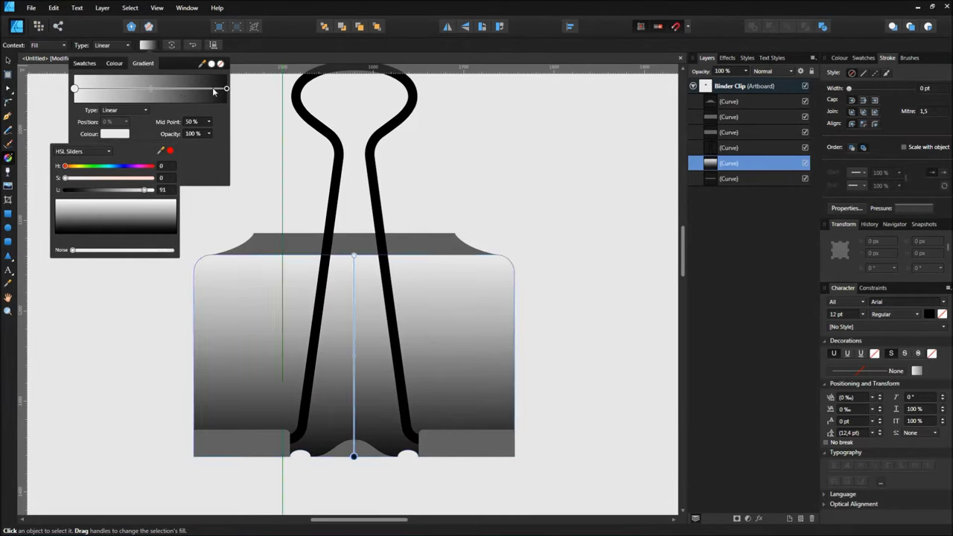
pyautogui.click(218, 89)
pyautogui.click(214, 89)
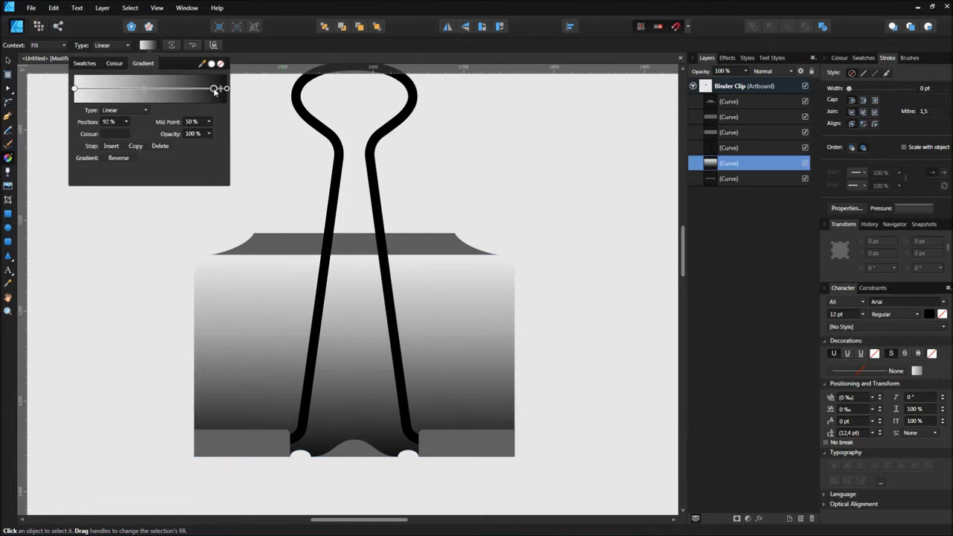
pyautogui.moveTo(205, 91); pyautogui.dragTo(85, 89)
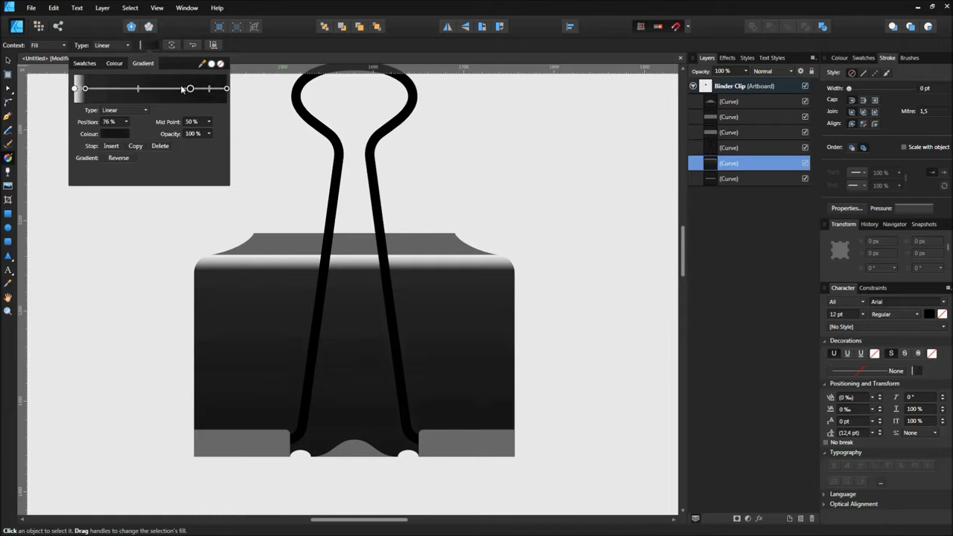
pyautogui.moveTo(186, 89); pyautogui.dragTo(93, 90)
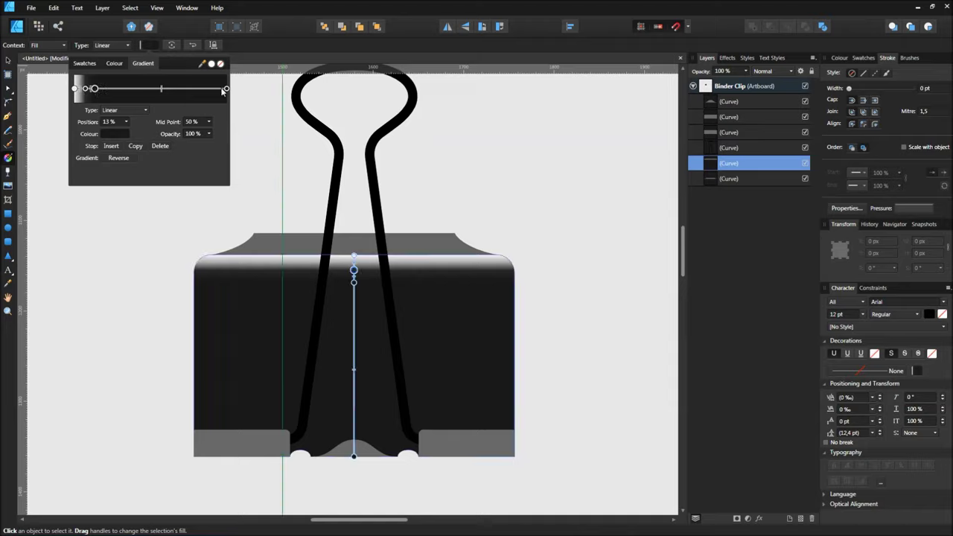
# - Add a black gradient stop at 43% and move it to 26%
pyautogui.click(141, 88)
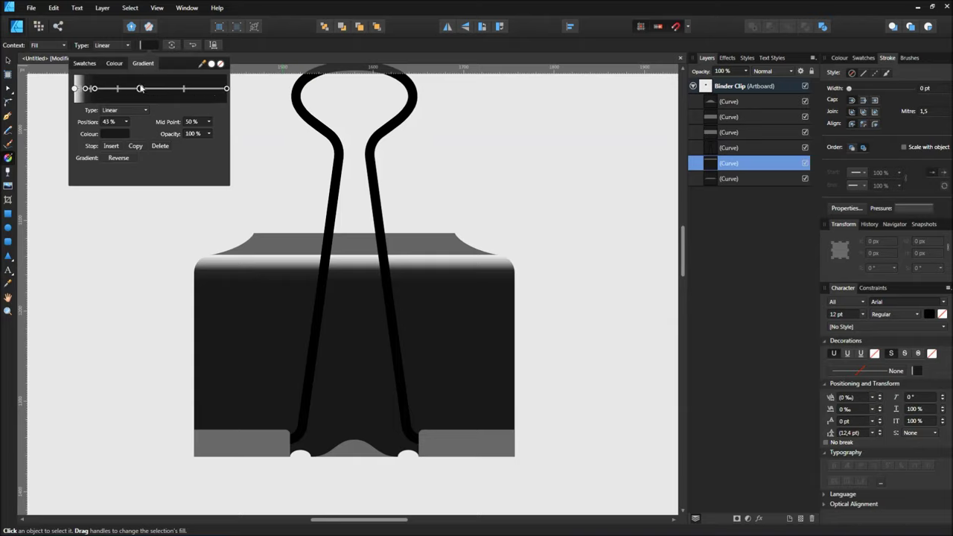
pyautogui.click(123, 133)
pyautogui.moveTo(125, 191); pyautogui.dragTo(66, 190)
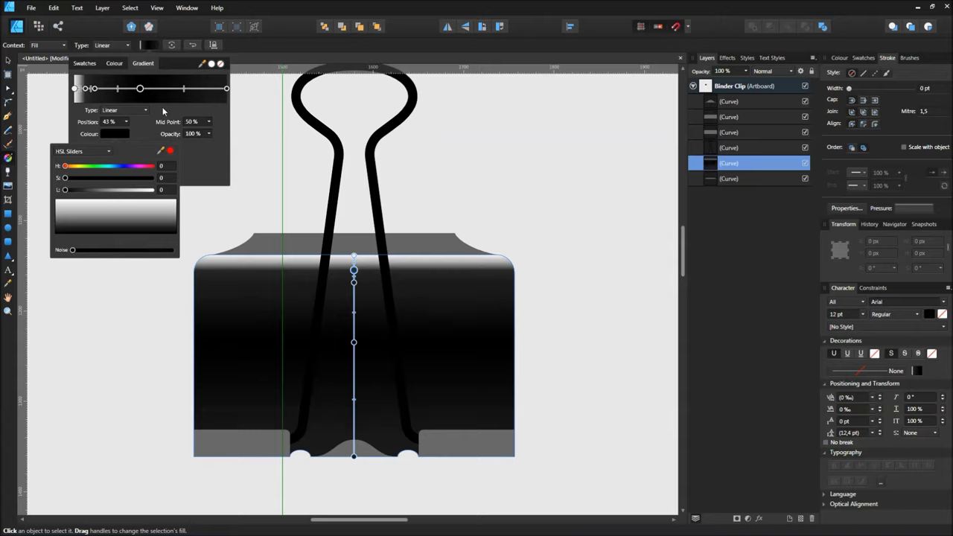
pyautogui.click(140, 89)
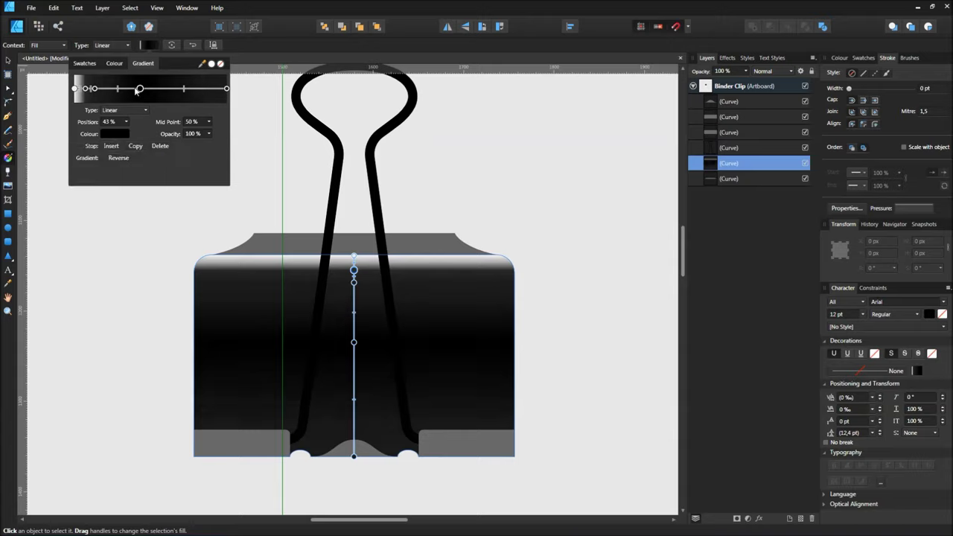
pyautogui.moveTo(140, 90)
pyautogui.mouseDown()
pyautogui.moveTo(108, 91)
pyautogui.moveTo(212, 93)
pyautogui.mouseUp()
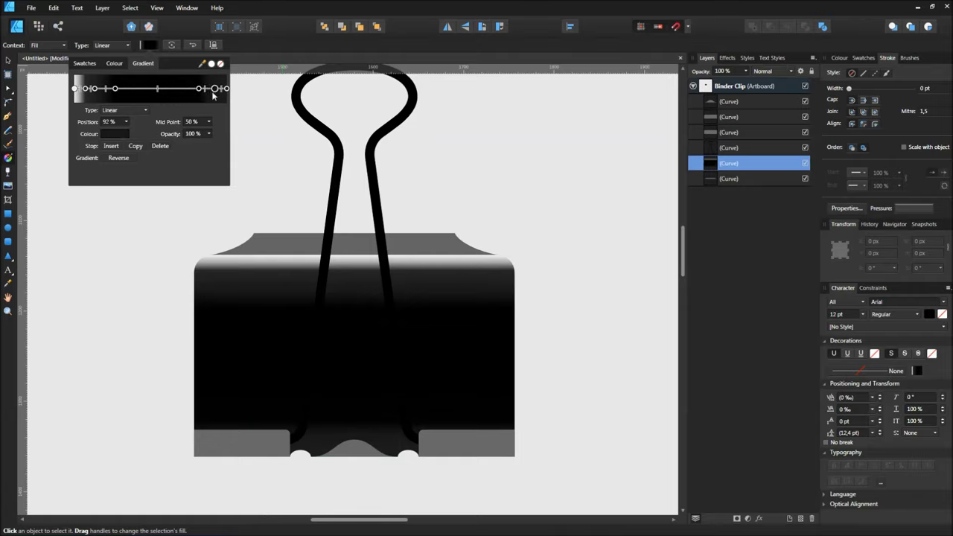
# - Make the end stop a lightness-25 grey at 95% and shift the black stop's midpoint toward it
pyautogui.click(119, 133)
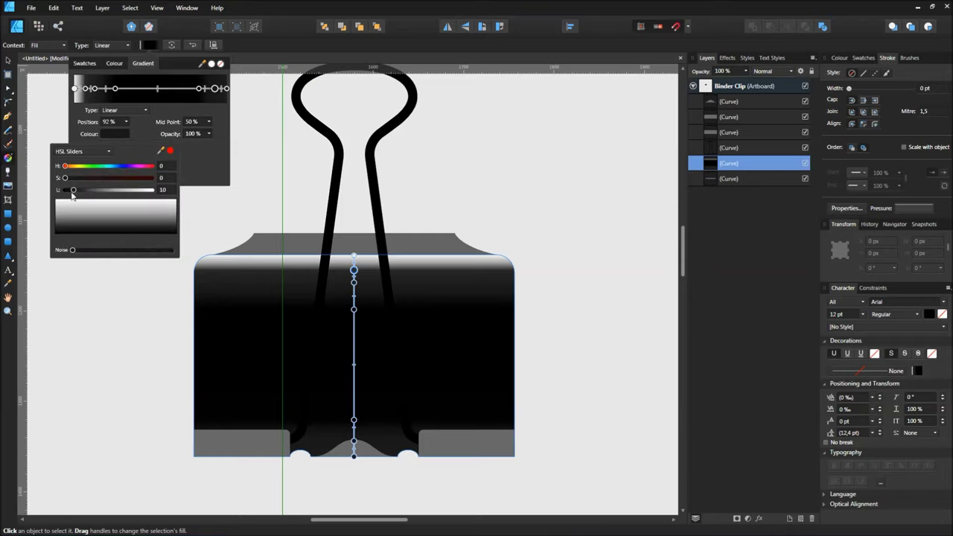
pyautogui.moveTo(73, 190); pyautogui.dragTo(107, 191)
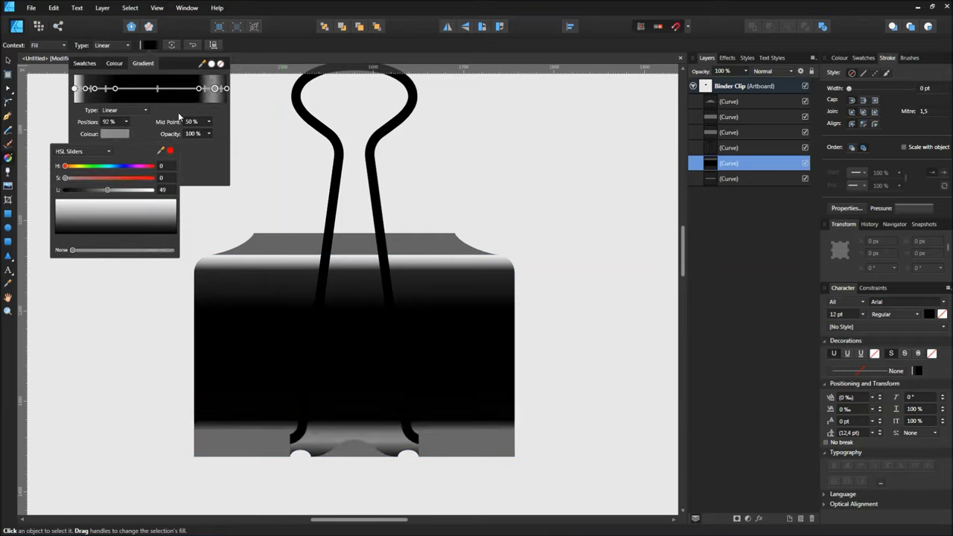
pyautogui.click(216, 89)
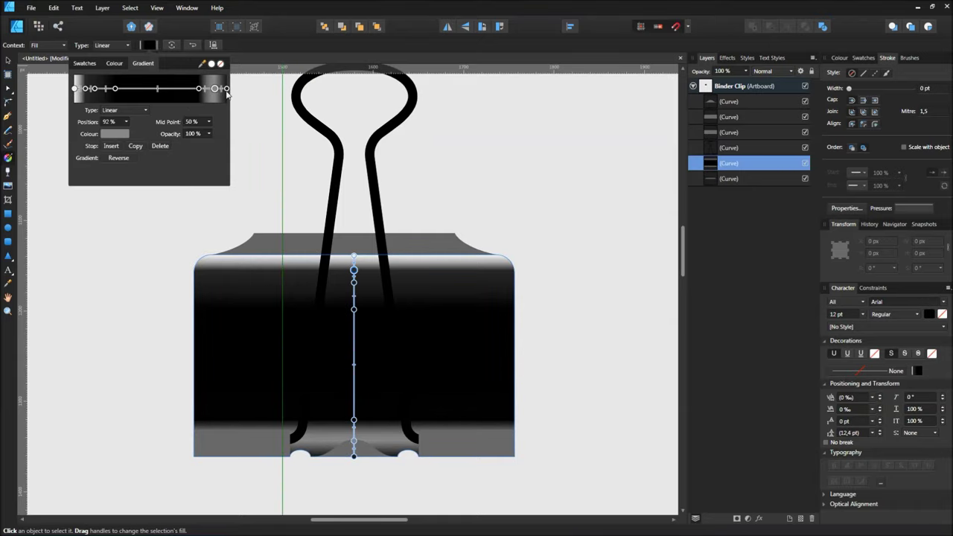
pyautogui.moveTo(215, 89); pyautogui.dragTo(220, 91)
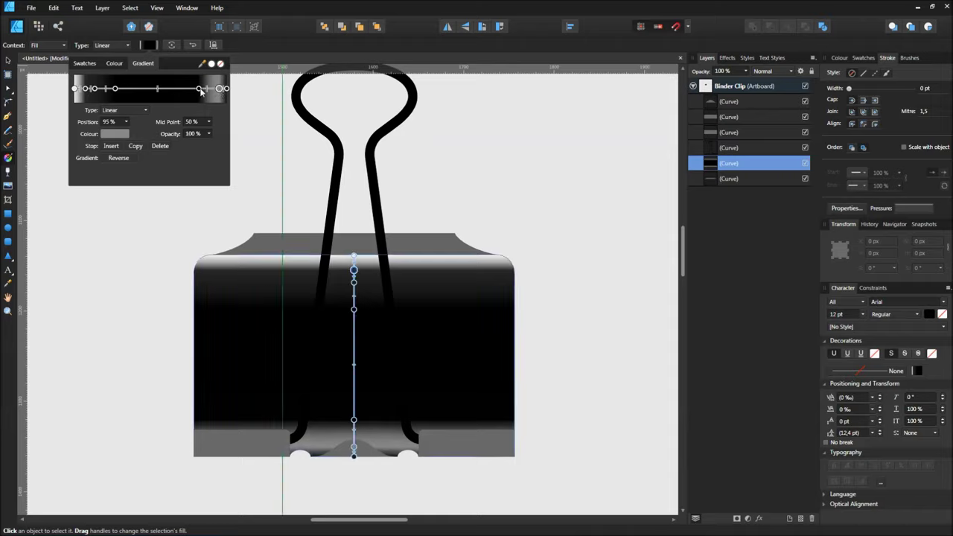
pyautogui.click(201, 88)
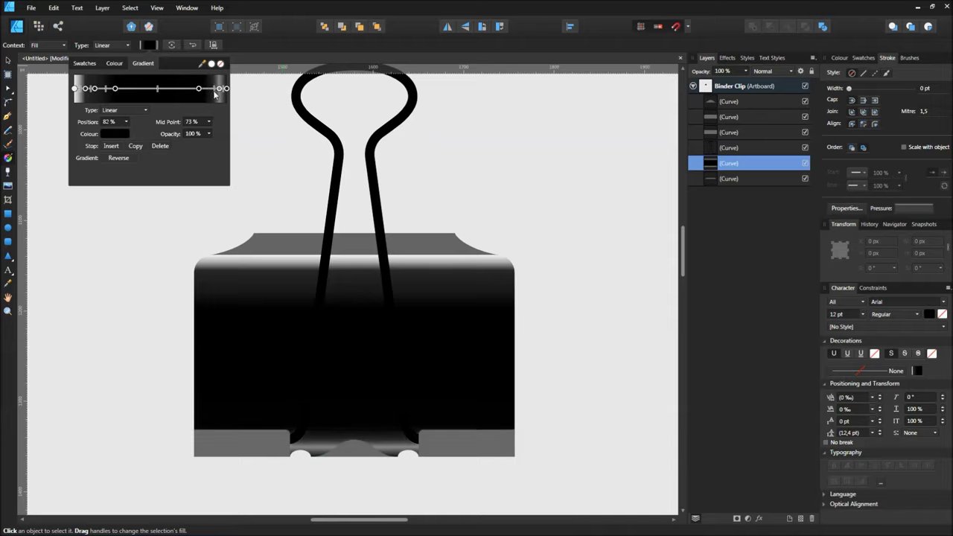
pyautogui.moveTo(214, 92); pyautogui.dragTo(216, 93)
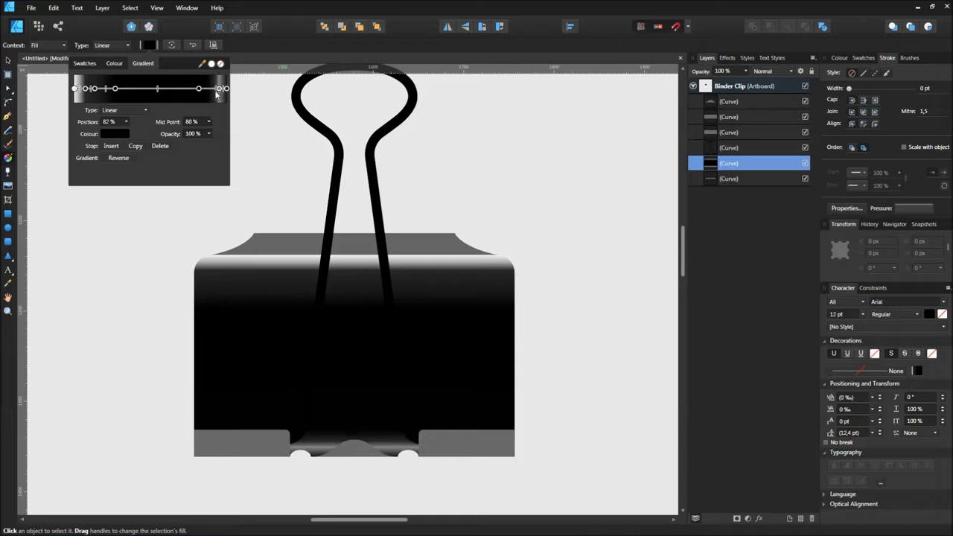
pyautogui.click(219, 89)
pyautogui.click(124, 134)
pyautogui.moveTo(109, 190); pyautogui.dragTo(87, 193)
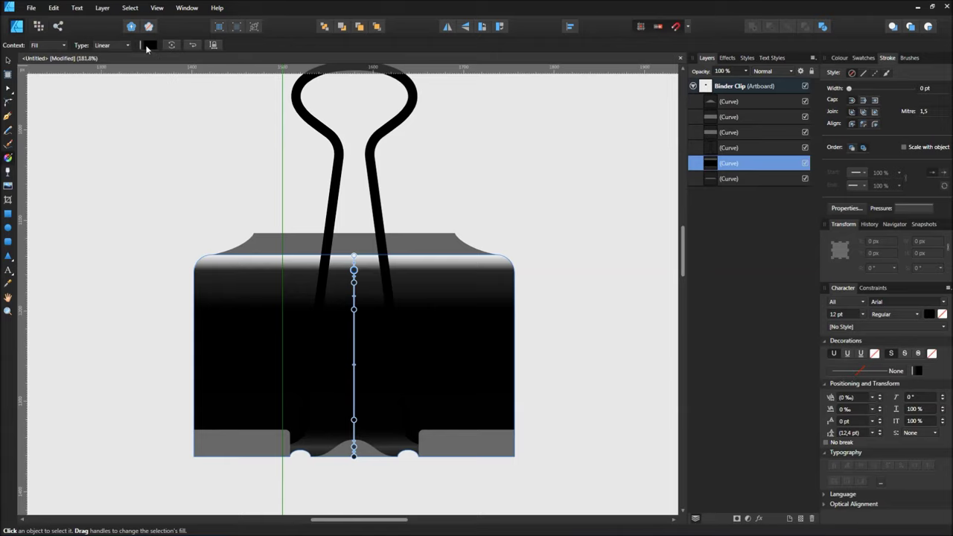
# - Drag the body's gradient end point and stops to darken the band just above the bottom bump
pyautogui.scroll(2, 350, 457)
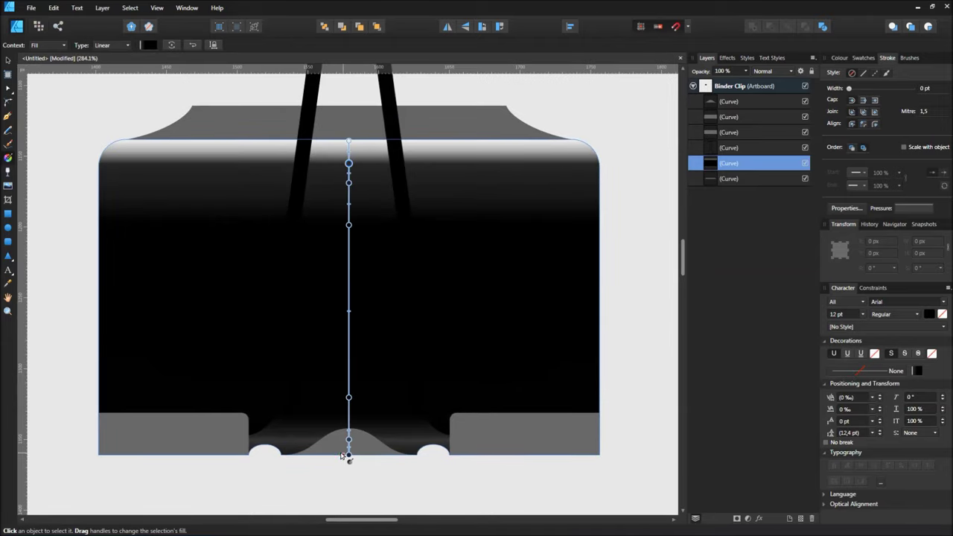
pyautogui.moveTo(348, 452); pyautogui.dragTo(348, 449)
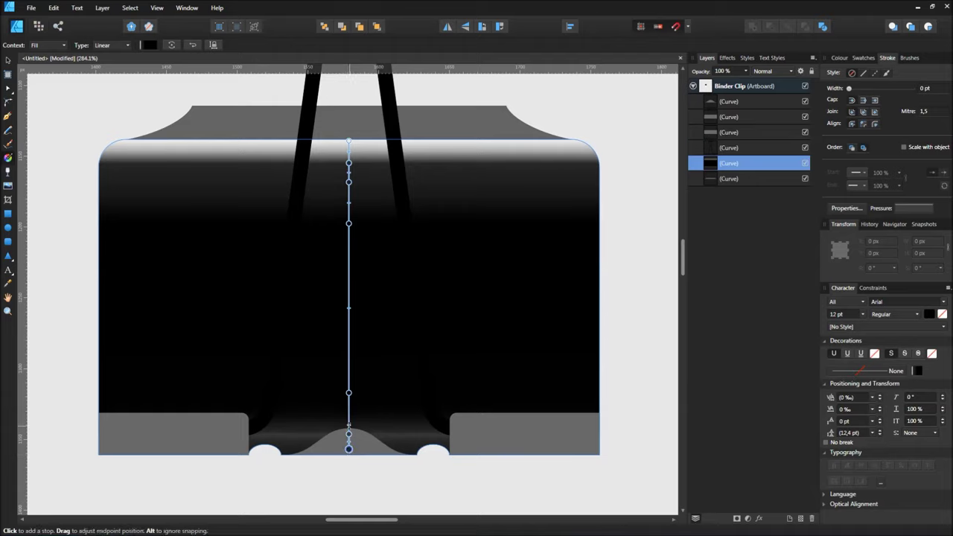
pyautogui.moveTo(349, 419); pyautogui.dragTo(349, 446)
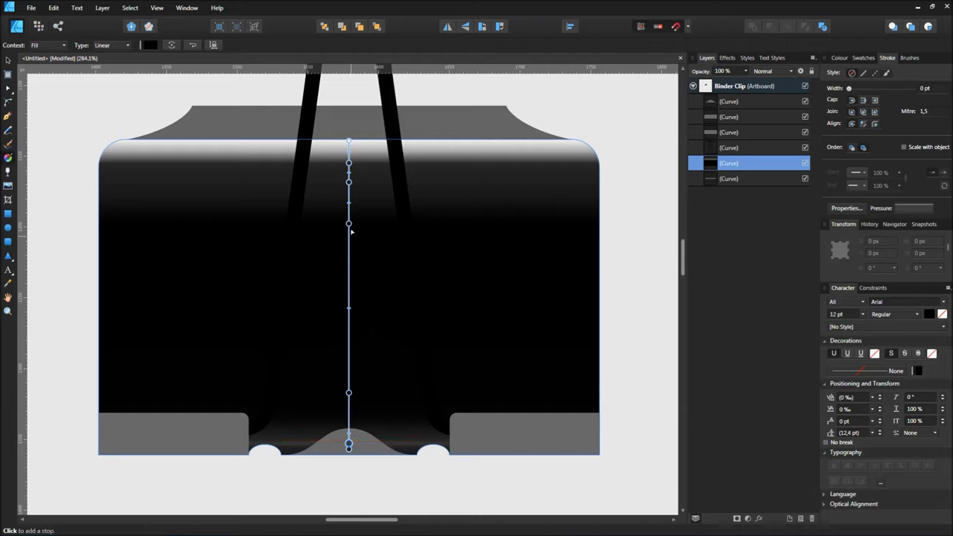
pyautogui.moveTo(349, 222)
pyautogui.mouseDown()
pyautogui.moveTo(348, 233)
pyautogui.moveTo(349, 218)
pyautogui.mouseUp()
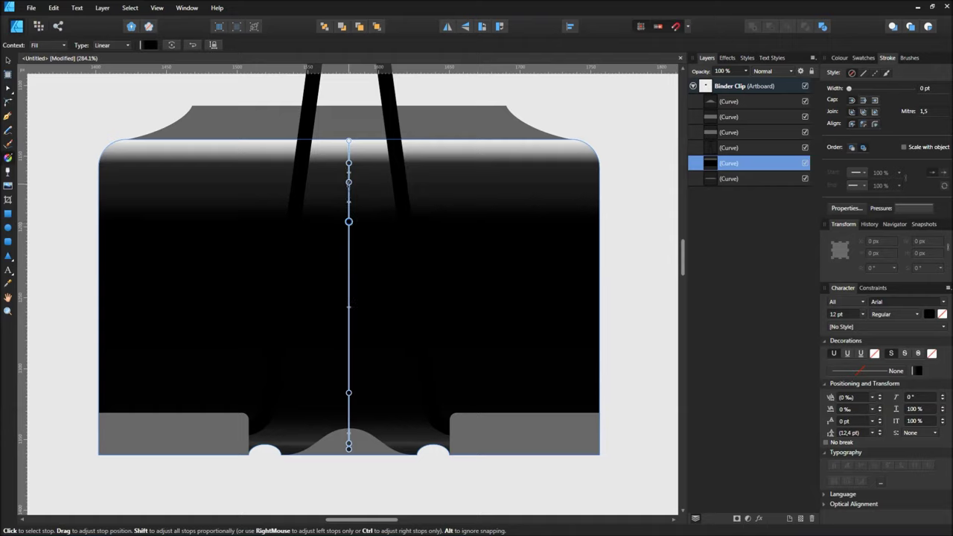
pyautogui.click(349, 181)
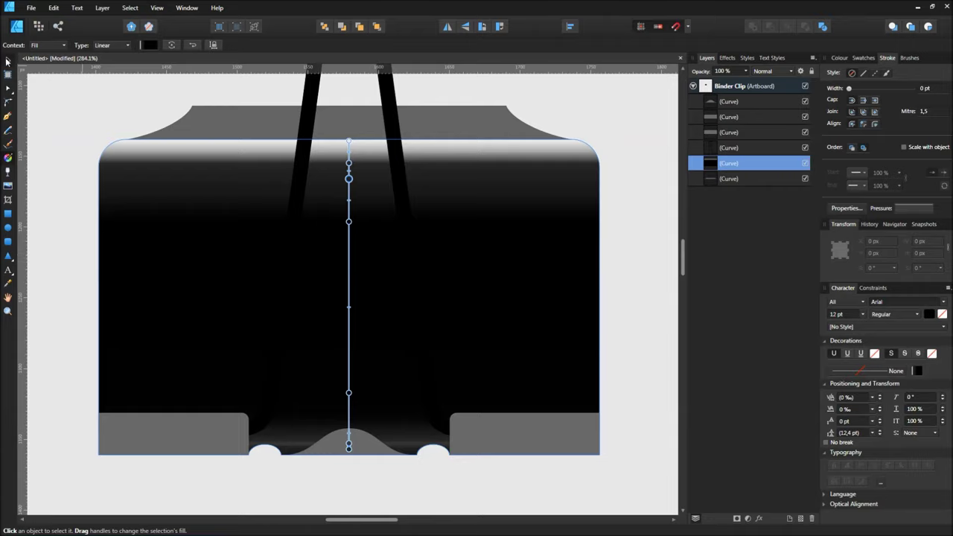
pyautogui.click(7, 60)
# - Give the lower-left band the dark gradient fill, running vertically from top to bottom
pyautogui.click(197, 445)
pyautogui.click(336, 419)
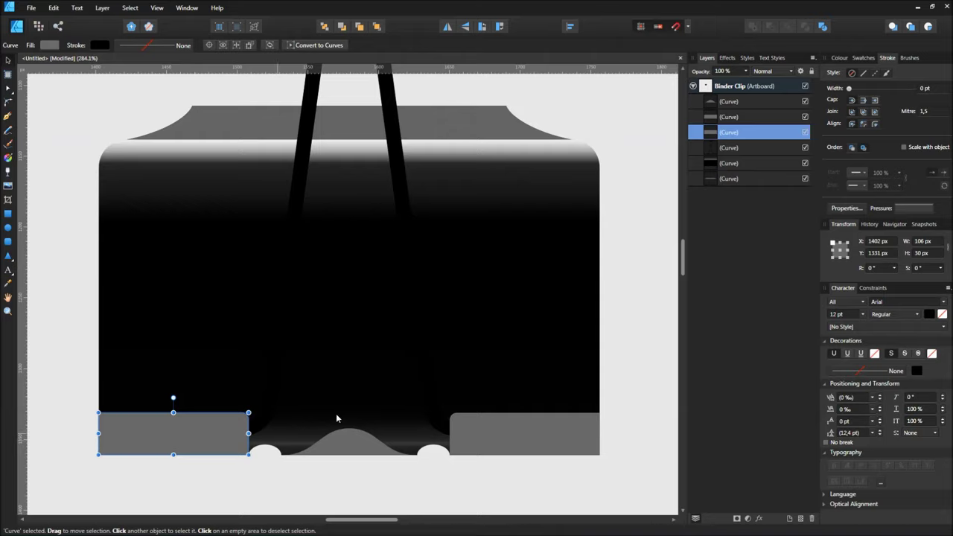
pyautogui.click(863, 58)
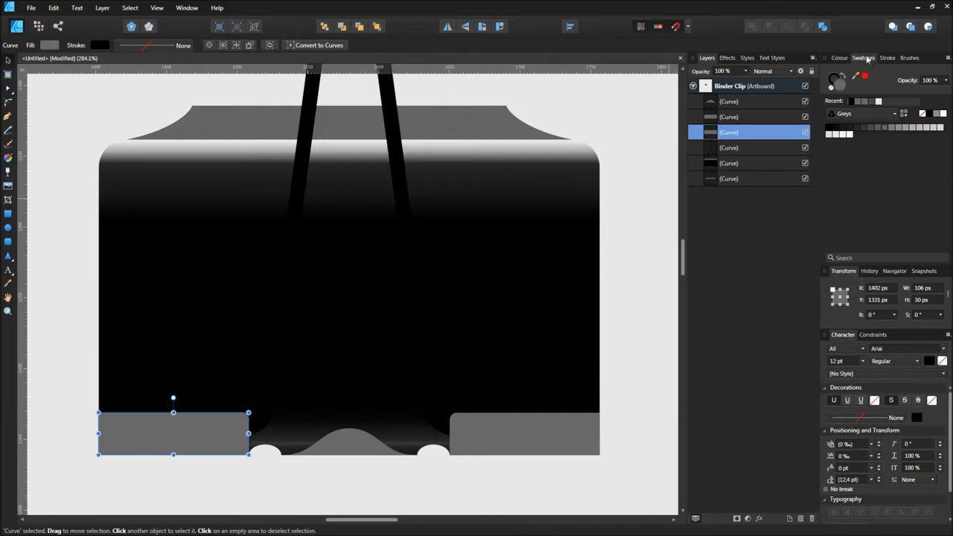
pyautogui.click(851, 101)
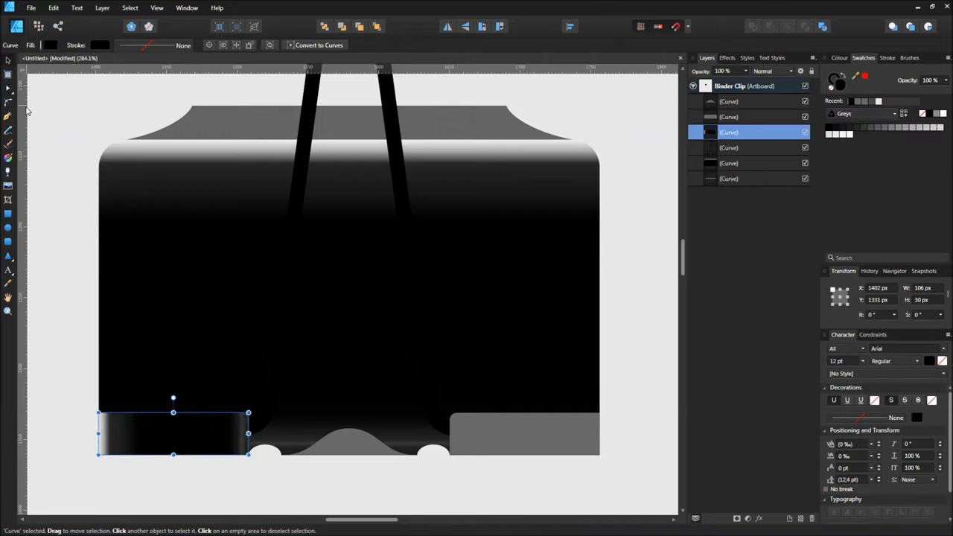
pyautogui.click(9, 158)
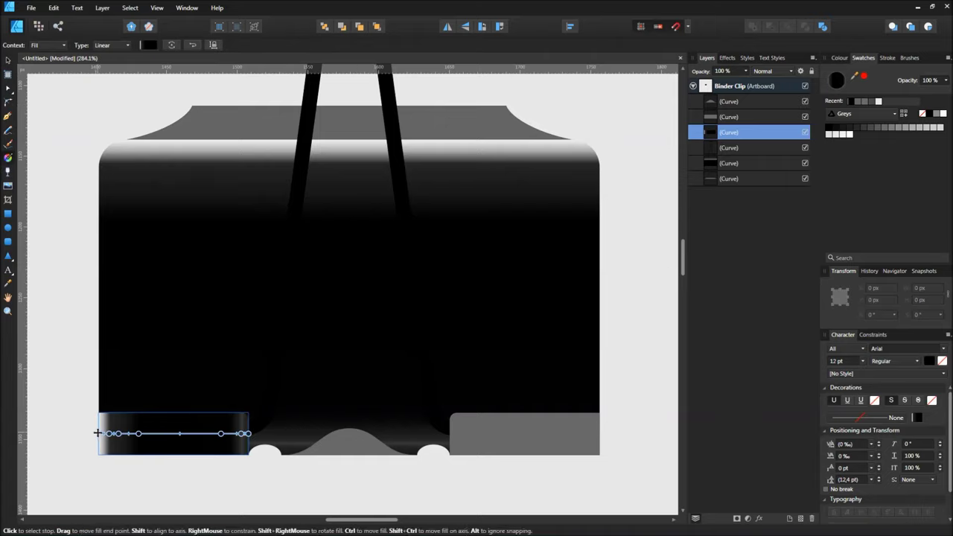
pyautogui.moveTo(98, 432); pyautogui.dragTo(174, 414)
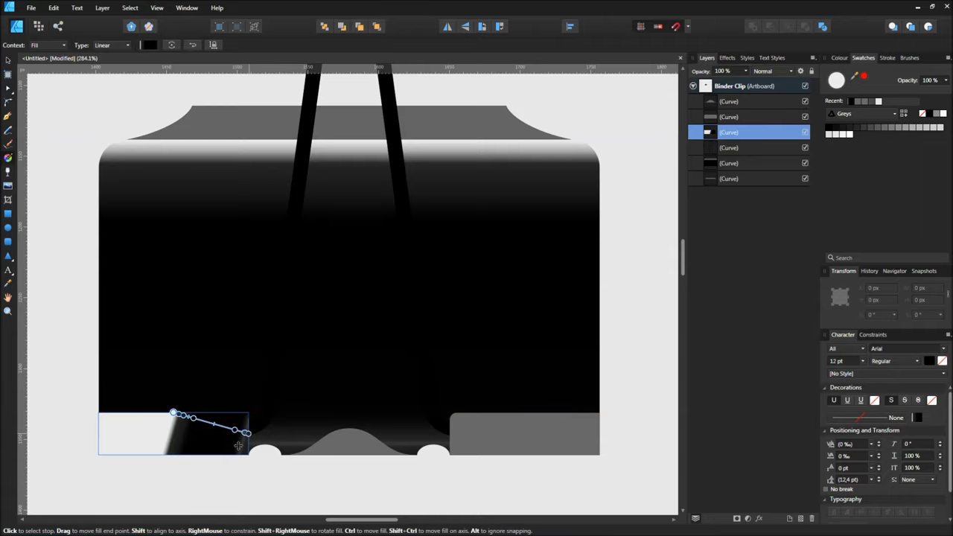
pyautogui.moveTo(246, 432); pyautogui.dragTo(173, 451)
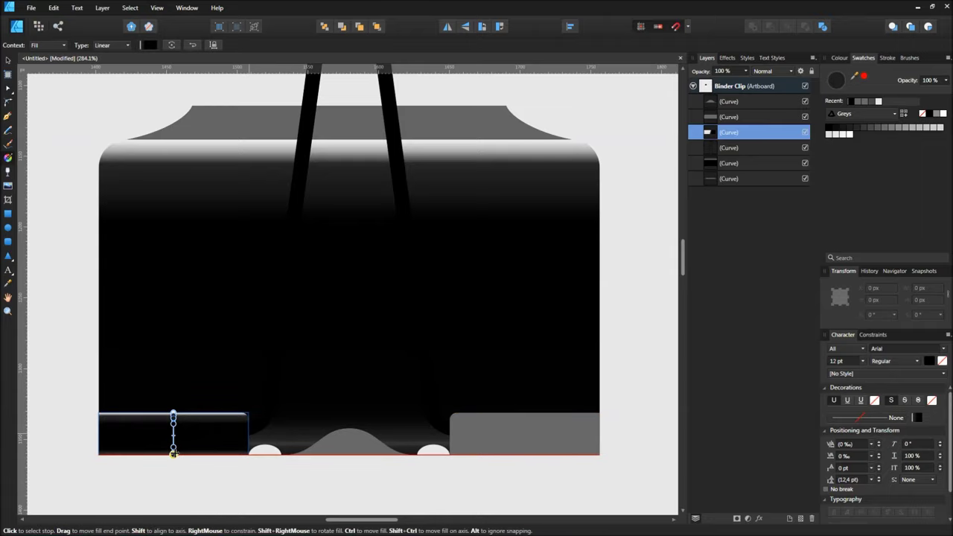
# - Lower a dark stop and dim the band's top highlight stop to light grey
pyautogui.scroll(2, 174, 439)
pyautogui.scroll(2, 193, 462)
pyautogui.scroll(1, 325, 388)
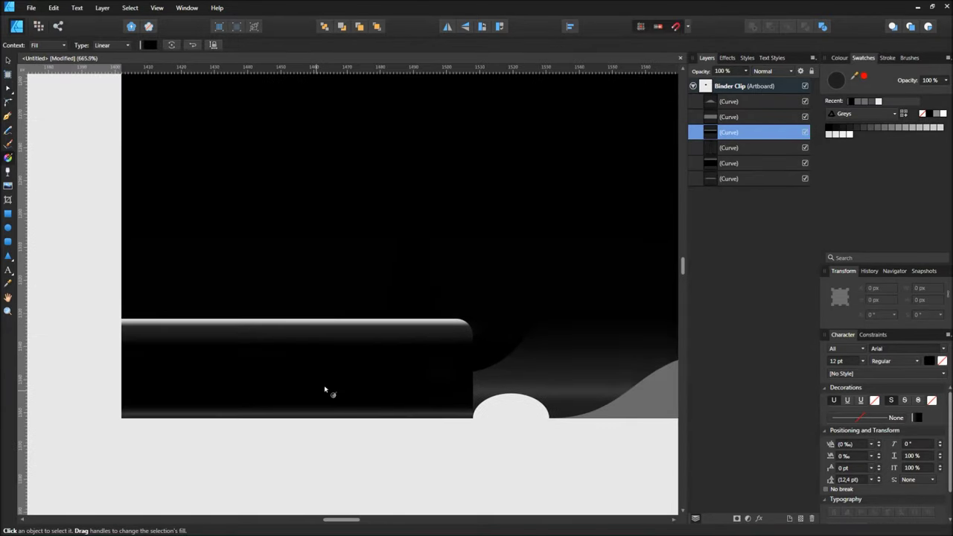
pyautogui.moveTo(325, 389)
pyautogui.mouseDown()
pyautogui.moveTo(357, 357)
pyautogui.moveTo(357, 335)
pyautogui.mouseUp()
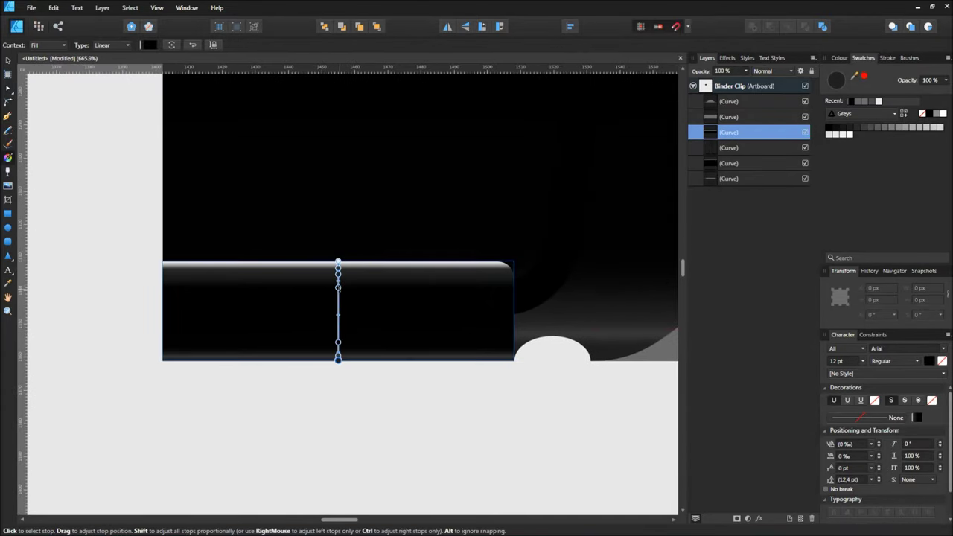
pyautogui.moveTo(338, 288)
pyautogui.mouseDown()
pyautogui.moveTo(338, 299)
pyautogui.moveTo(338, 276)
pyautogui.mouseUp()
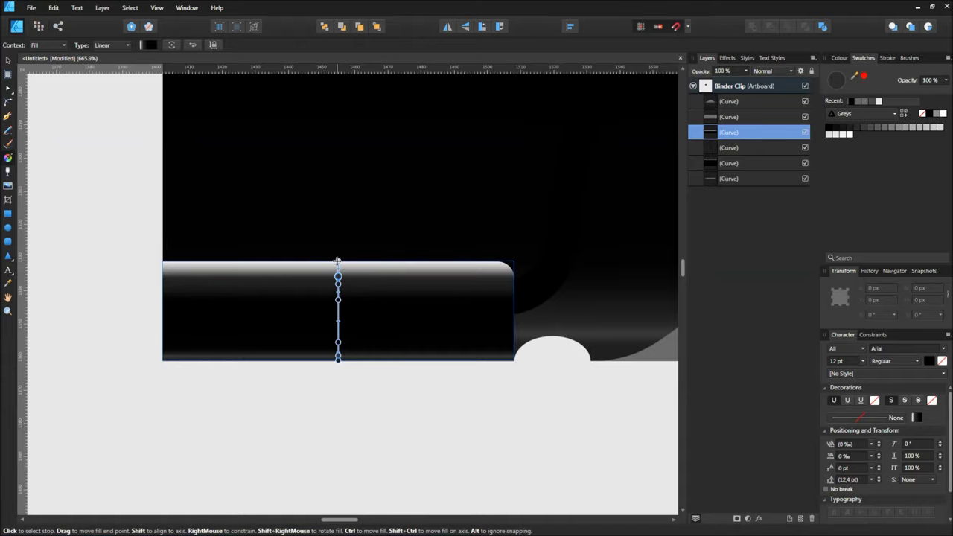
pyautogui.click(337, 261)
pyautogui.click(148, 46)
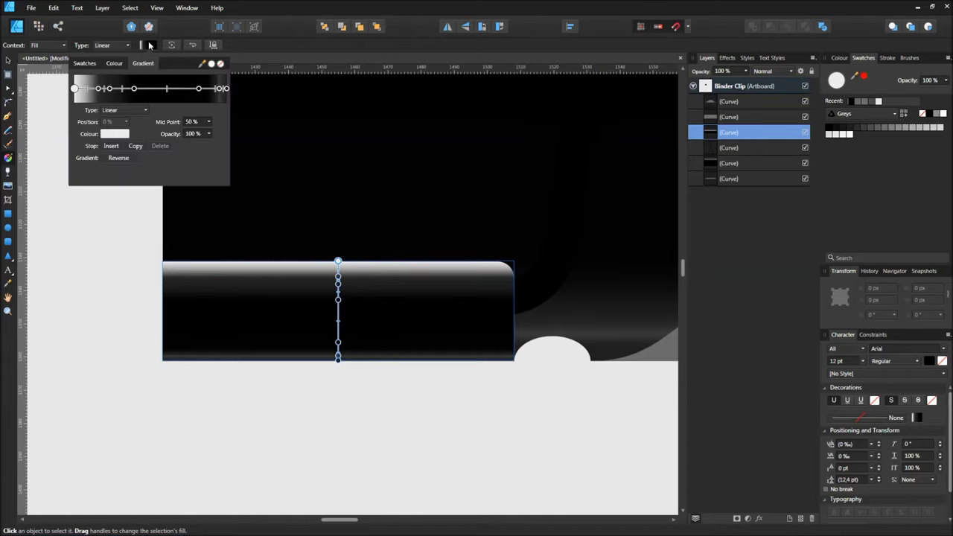
pyautogui.click(116, 134)
pyautogui.moveTo(145, 190); pyautogui.dragTo(132, 191)
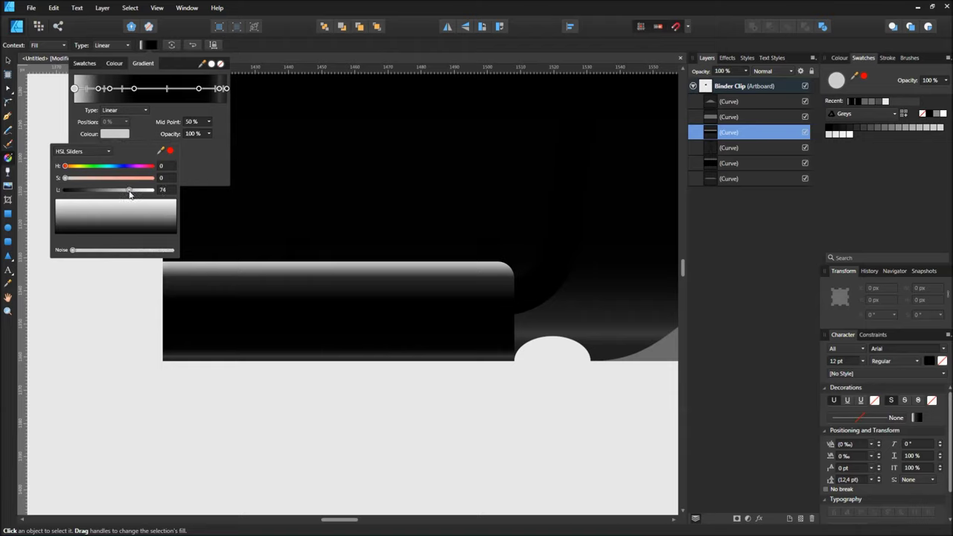
pyautogui.moveTo(130, 193); pyautogui.dragTo(141, 192)
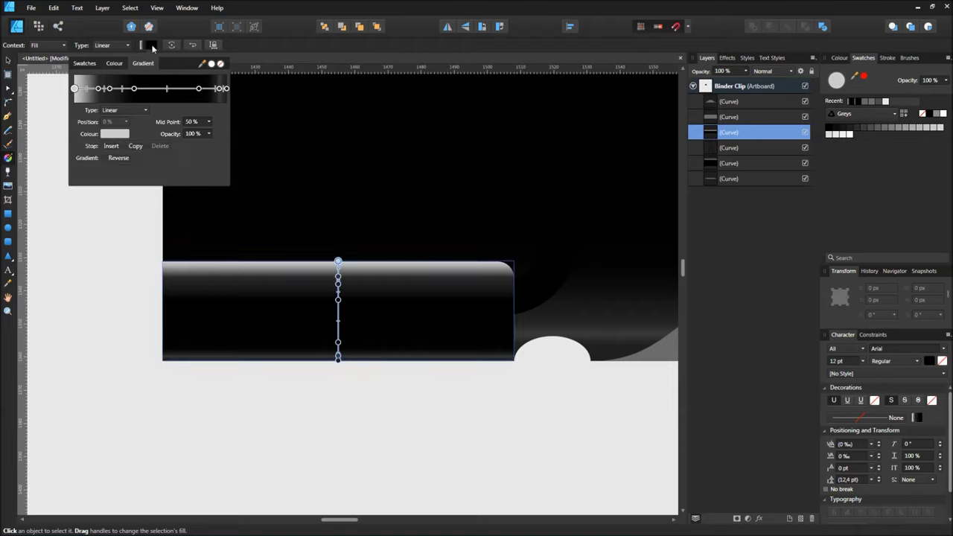
# - Rearrange the band's lower stops and midpoint to brighten its bottom edge
pyautogui.moveTo(338, 344); pyautogui.dragTo(338, 335)
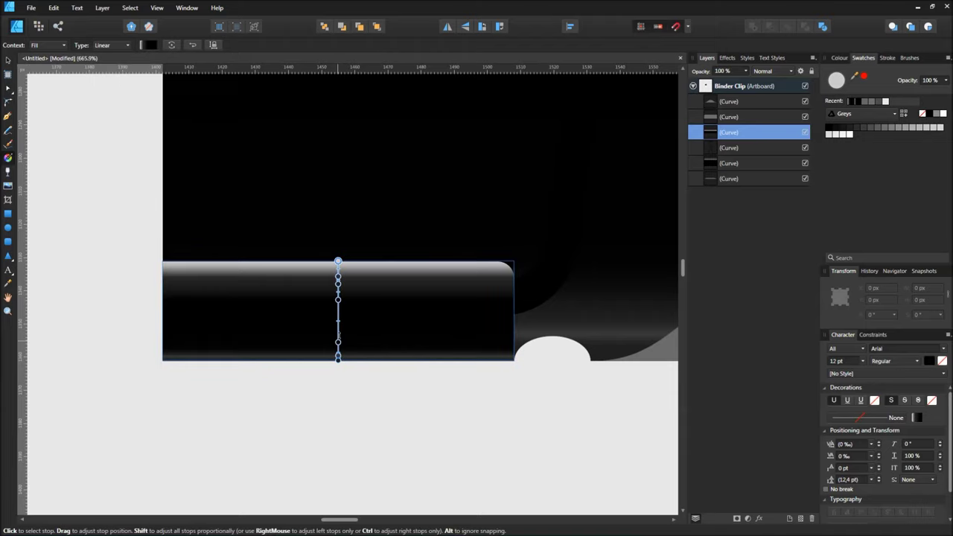
pyautogui.click(338, 355)
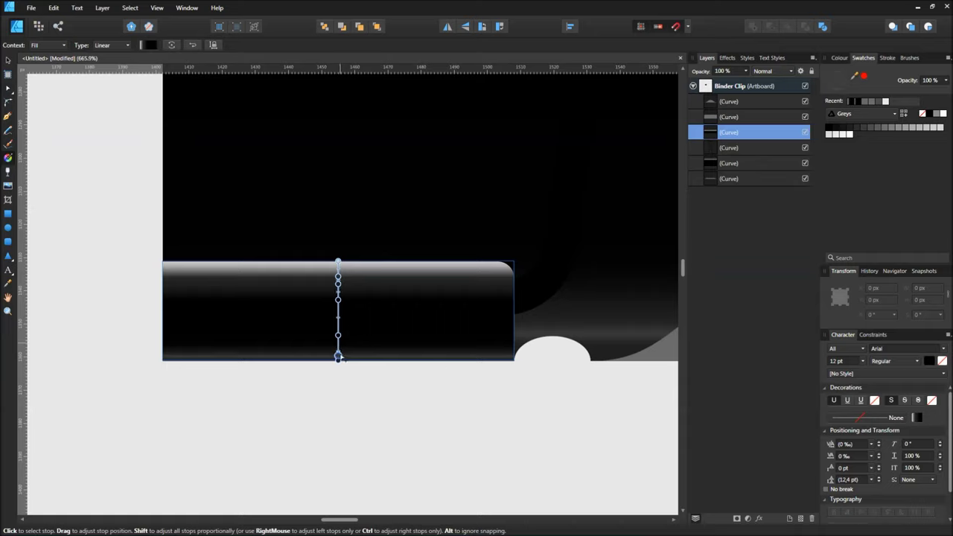
pyautogui.moveTo(338, 356); pyautogui.dragTo(339, 347)
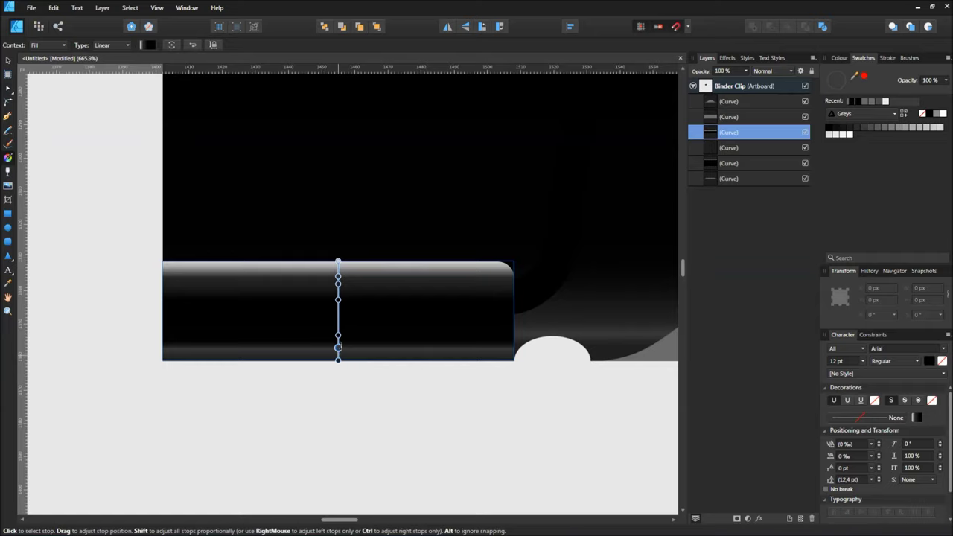
pyautogui.scroll(2, 339, 357)
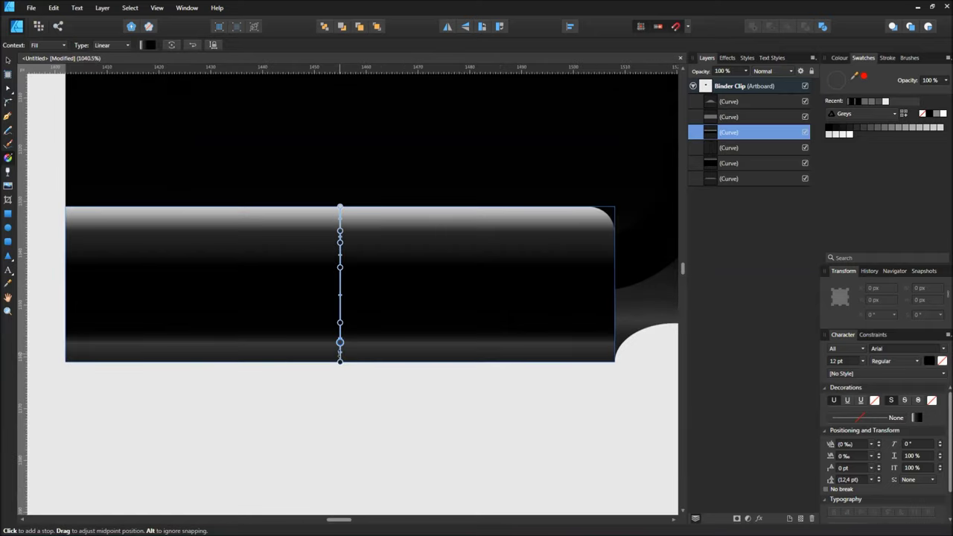
pyautogui.moveTo(339, 355); pyautogui.dragTo(340, 351)
pyautogui.click(340, 322)
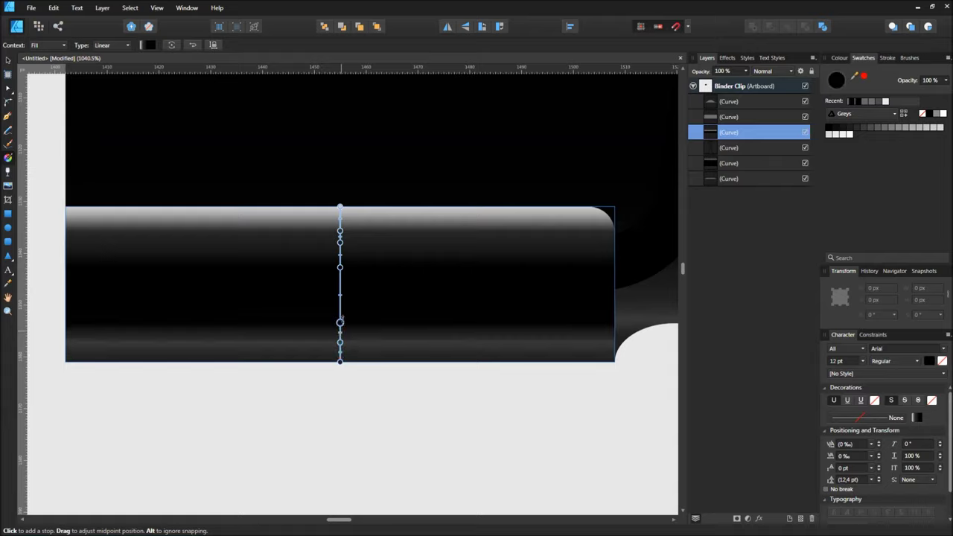
pyautogui.moveTo(340, 322); pyautogui.dragTo(340, 310)
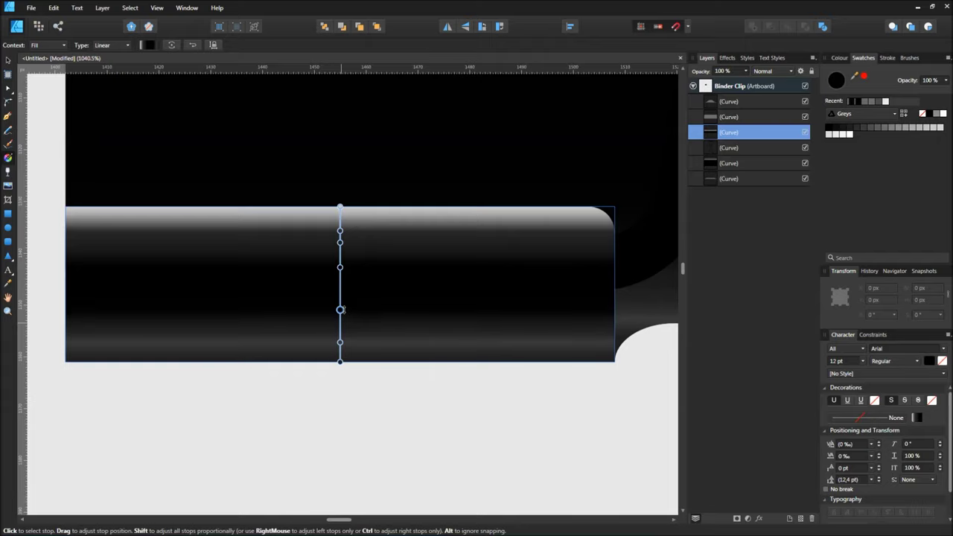
pyautogui.scroll(-3, 340, 310)
pyautogui.scroll(-2, 385, 308)
pyautogui.scroll(-3, 385, 308)
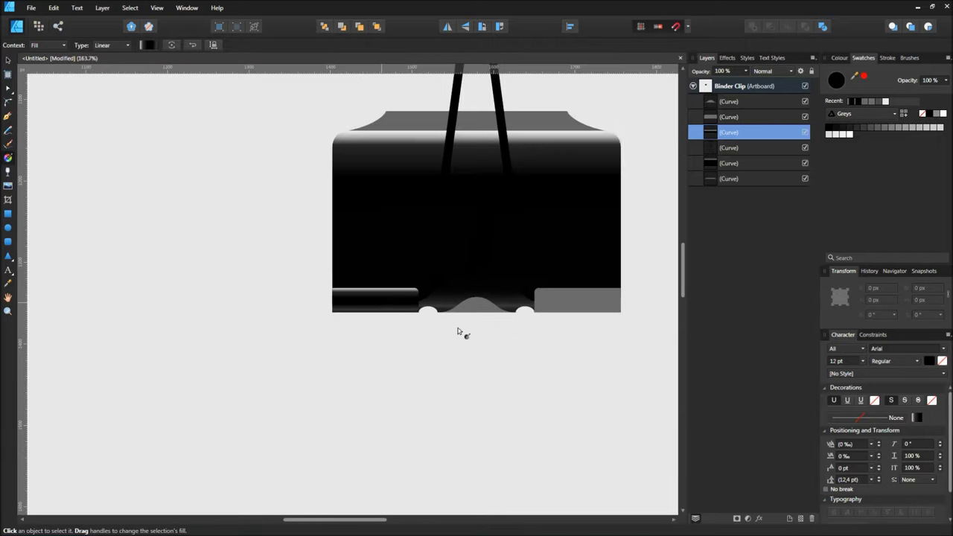
pyautogui.hscroll(3, 417, 354)
pyautogui.scroll(1, 410, 365)
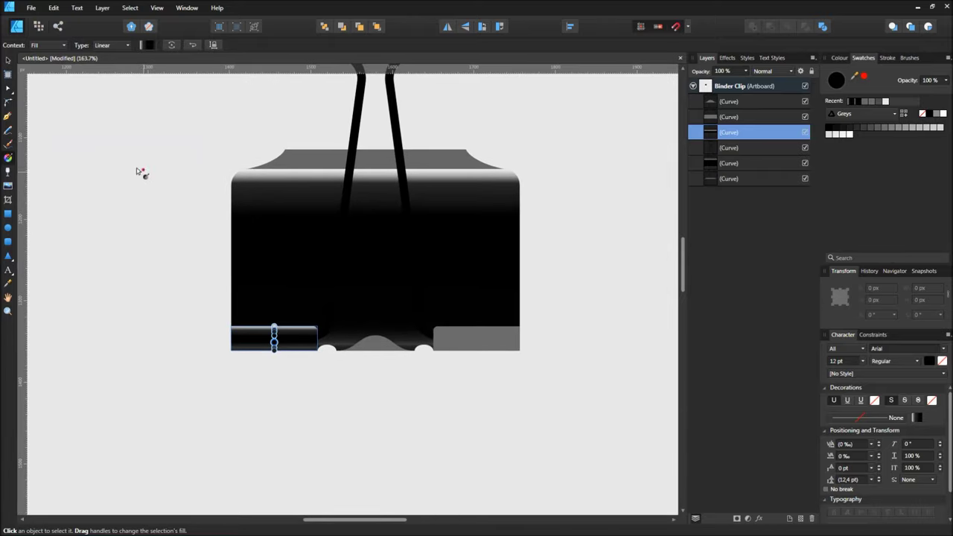
pyautogui.click(8, 60)
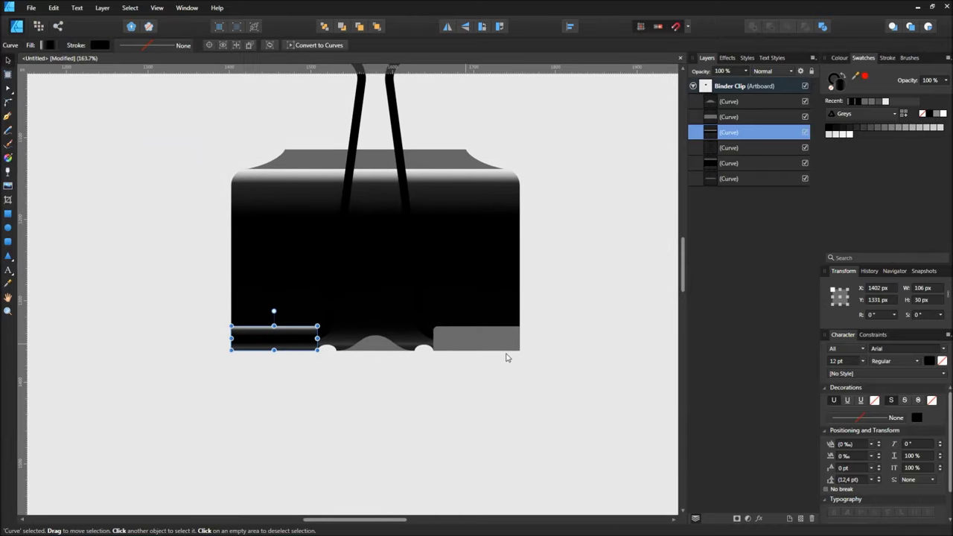
# - Delete the grey placeholder rectangle at the lower right
pyautogui.click(498, 347)
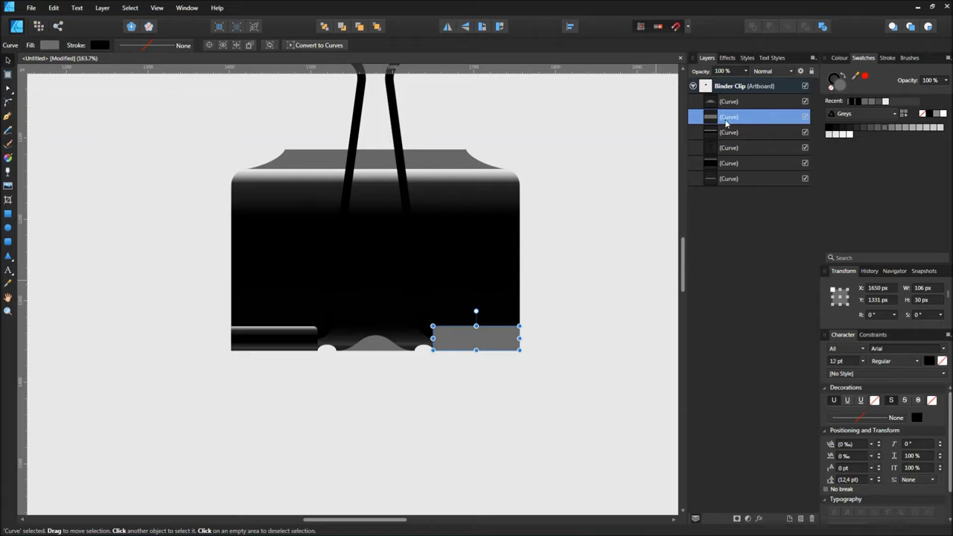
pyautogui.rightClick(727, 123)
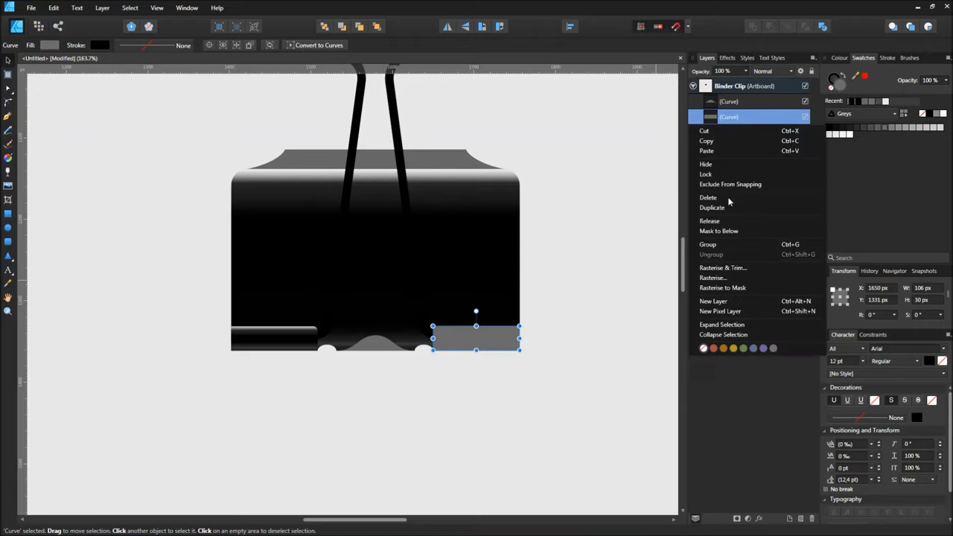
pyautogui.moveTo(517, 345); pyautogui.dragTo(315, 345)
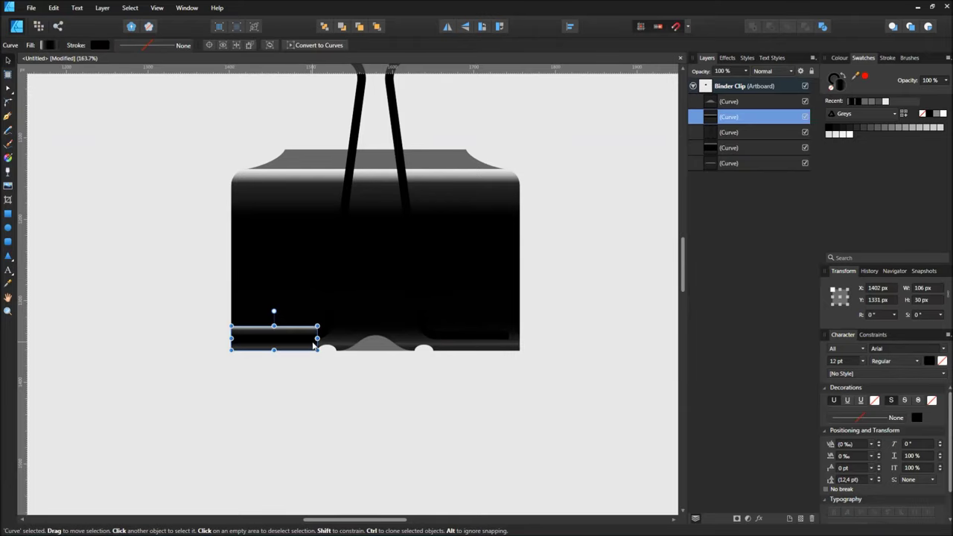
# - Duplicate the shaded lower-left band, flip it horizontally and move it to the lower right
pyautogui.hotkey('ctrl', 'j')
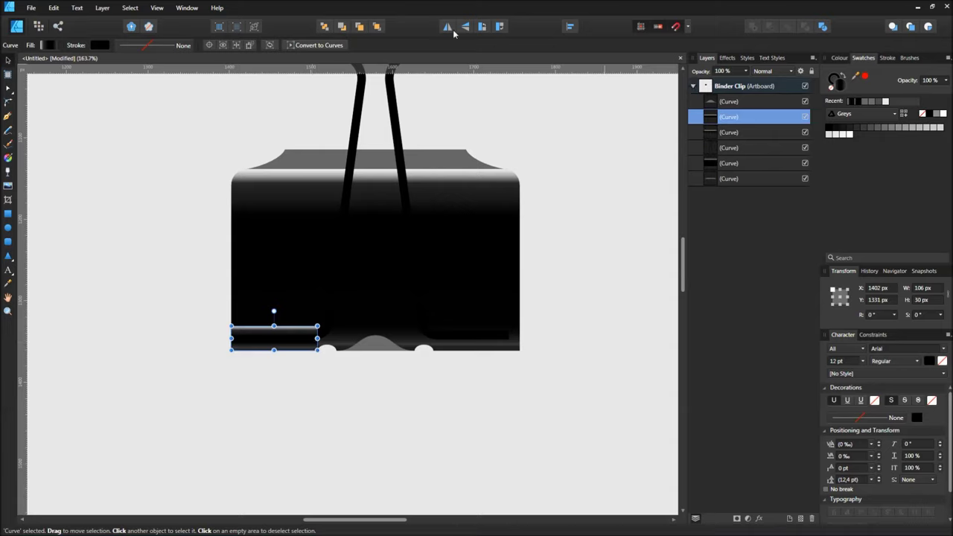
pyautogui.click(448, 26)
pyautogui.moveTo(291, 344); pyautogui.dragTo(475, 342)
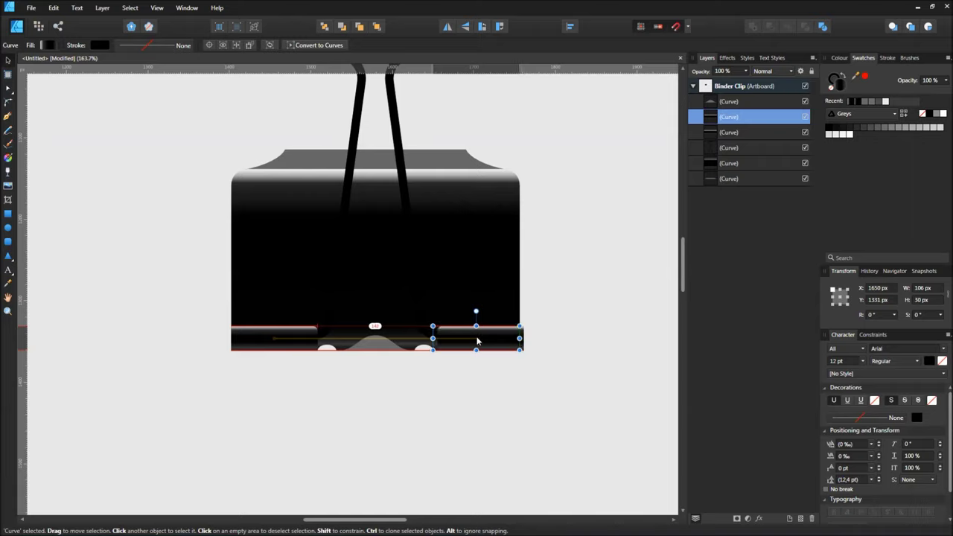
pyautogui.click(464, 372)
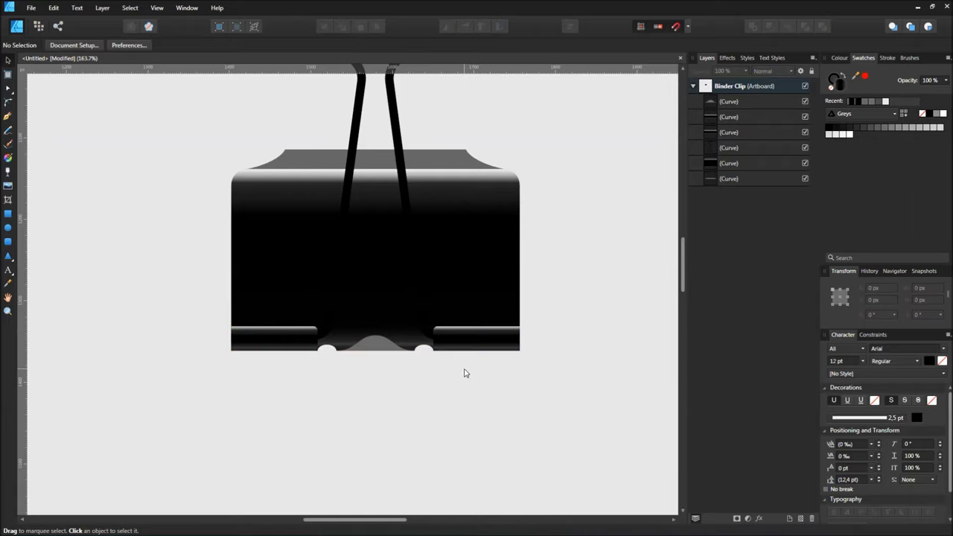
# - Give the central hump a vertical gradient running from its peak down to its base
pyautogui.click(376, 346)
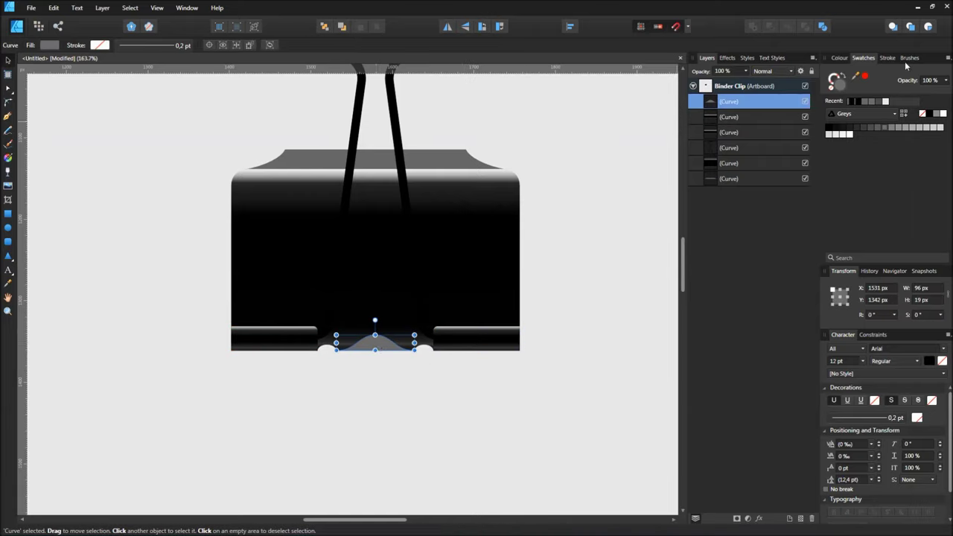
pyautogui.scroll(1, 375, 340)
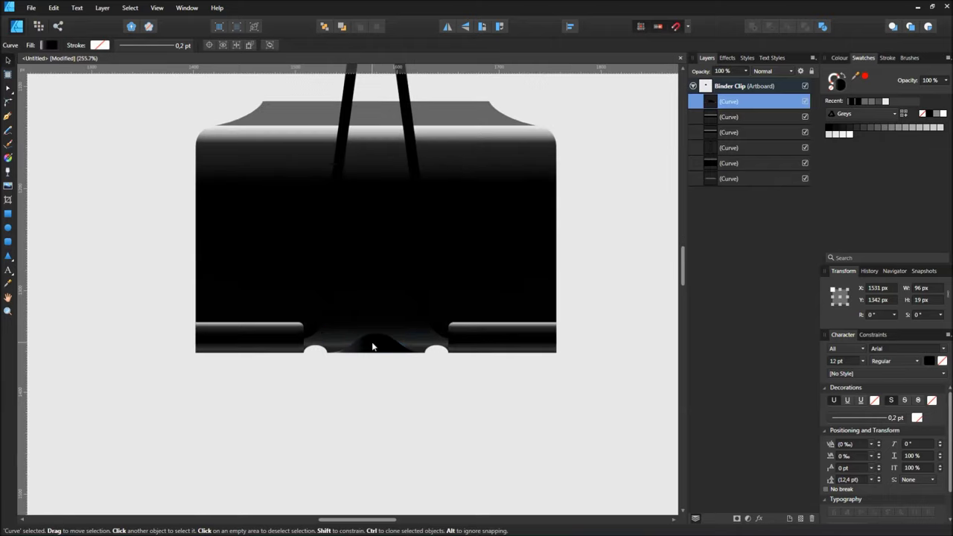
pyautogui.scroll(2, 374, 340)
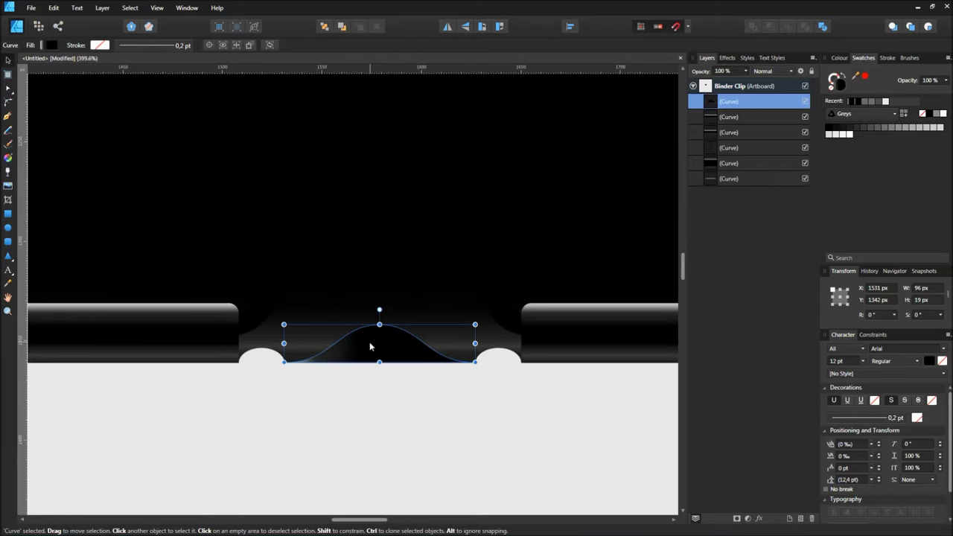
pyautogui.click(9, 159)
pyautogui.moveTo(284, 343); pyautogui.dragTo(380, 333)
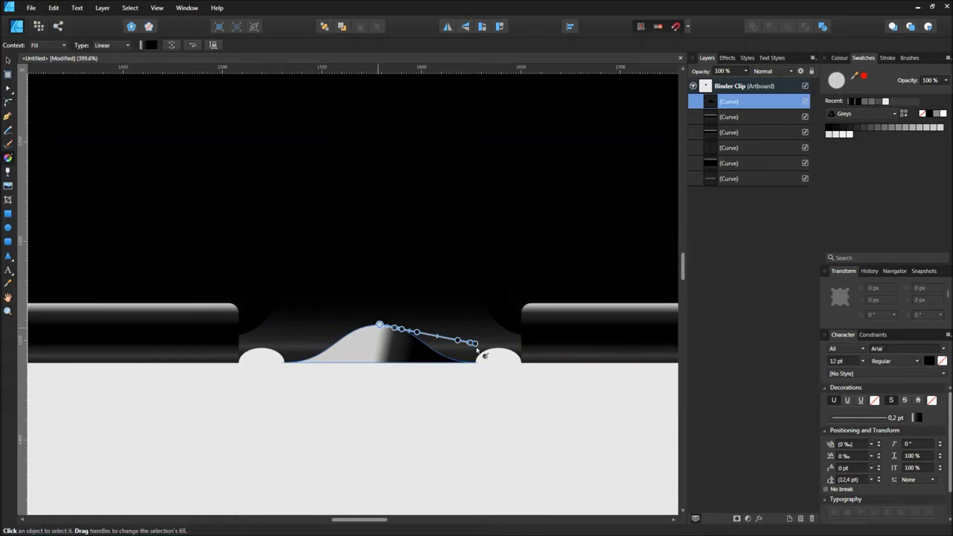
pyautogui.moveTo(473, 343); pyautogui.dragTo(380, 359)
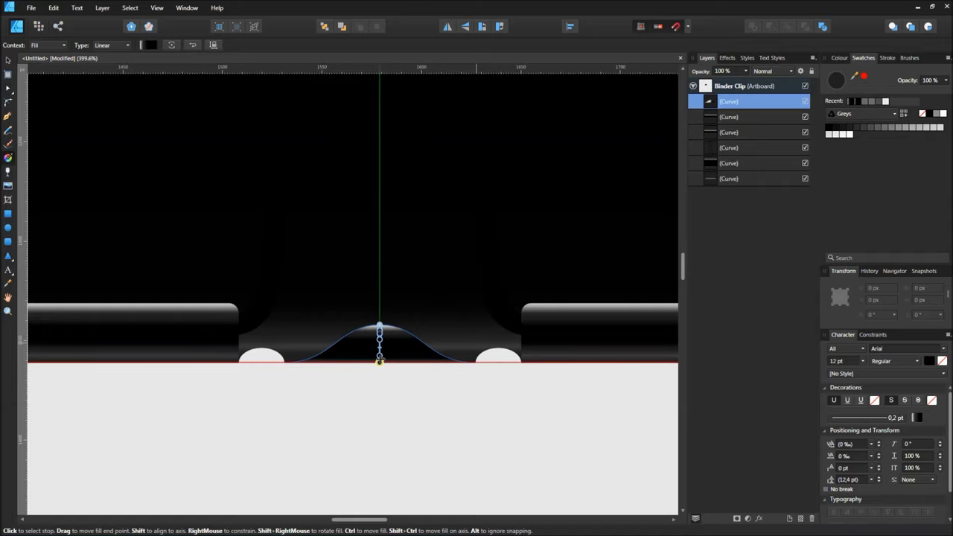
# - Rearrange the gradient stops near the hump's base
pyautogui.scroll(2, 380, 325)
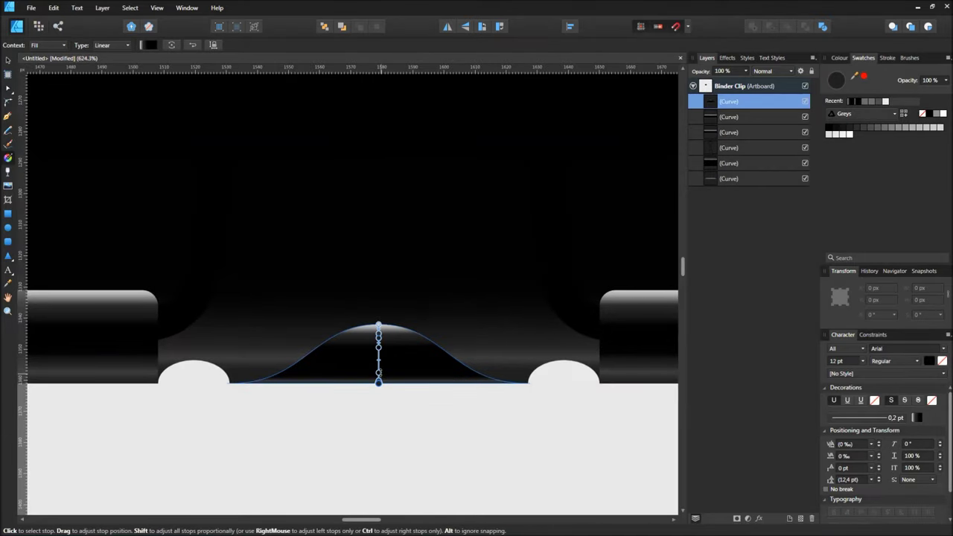
pyautogui.click(378, 372)
pyautogui.moveTo(378, 368); pyautogui.dragTo(378, 373)
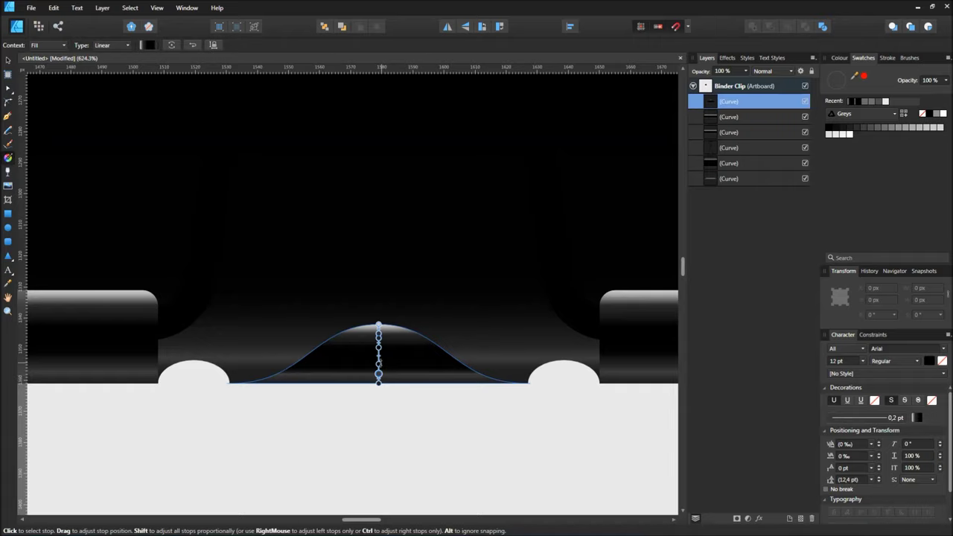
pyautogui.click(378, 359)
pyautogui.scroll(-5, 394, 363)
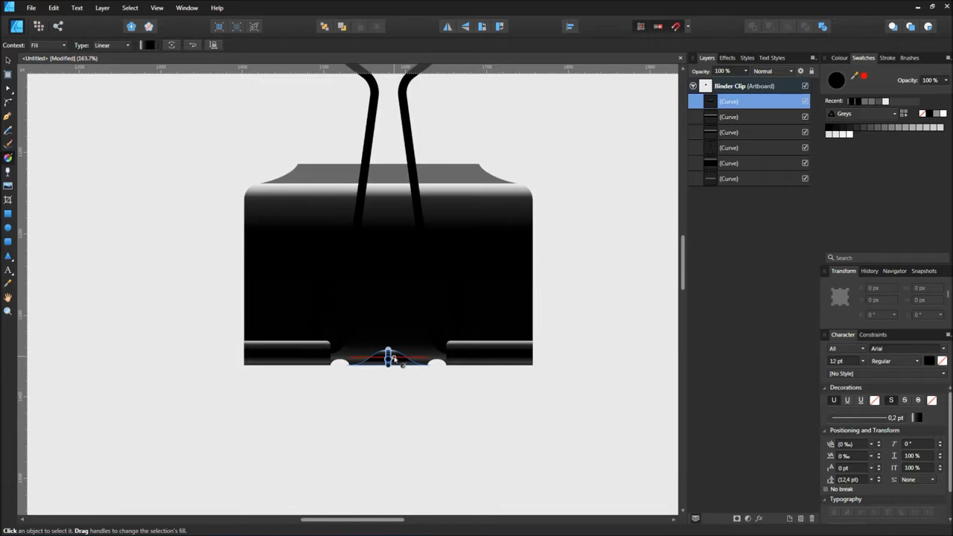
pyautogui.scroll(2, 406, 376)
pyautogui.scroll(1, 402, 372)
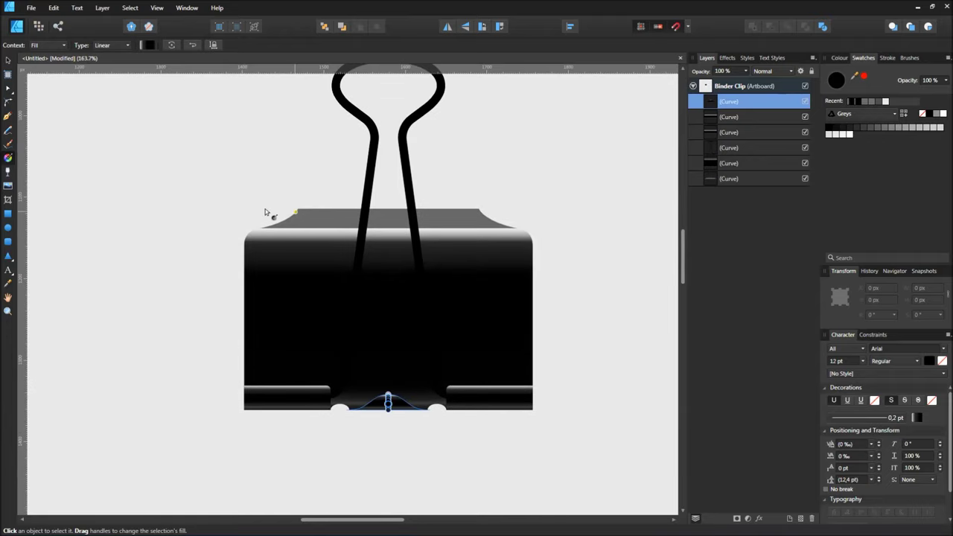
# - Apply the recent black gradient to the top strip and turn it nearly vertical
pyautogui.click(8, 60)
pyautogui.click(339, 221)
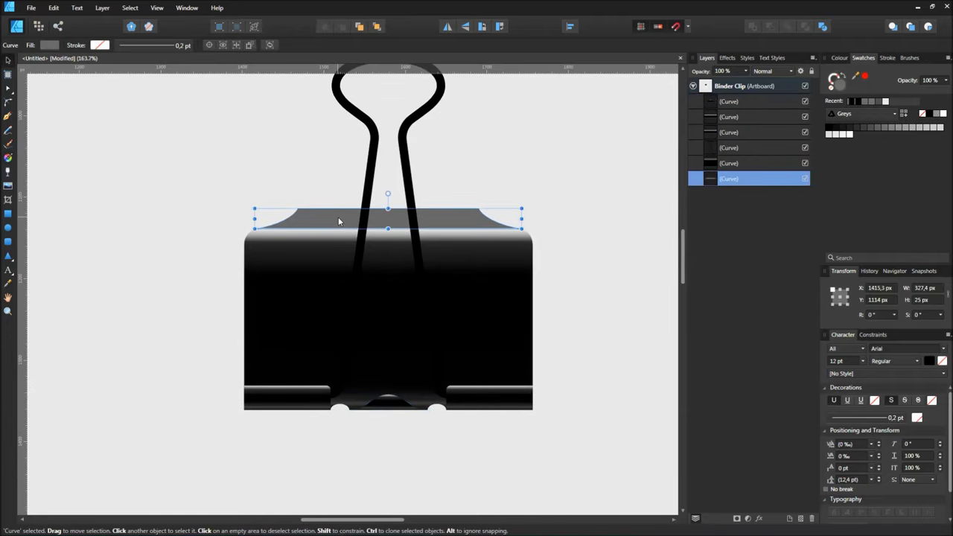
pyautogui.click(851, 102)
pyautogui.scroll(3, 398, 225)
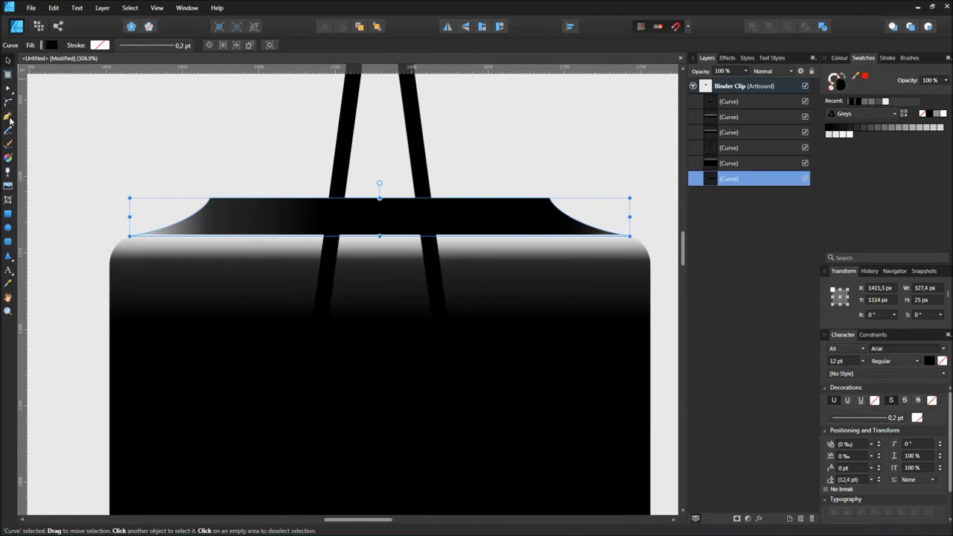
pyautogui.click(7, 160)
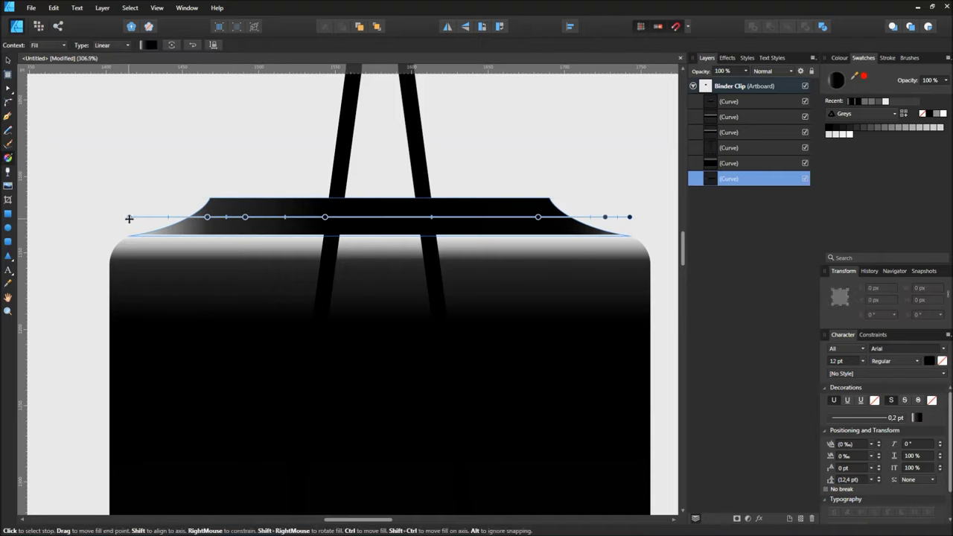
pyautogui.moveTo(129, 215)
pyautogui.mouseDown()
pyautogui.moveTo(266, 236)
pyautogui.moveTo(381, 236)
pyautogui.mouseUp()
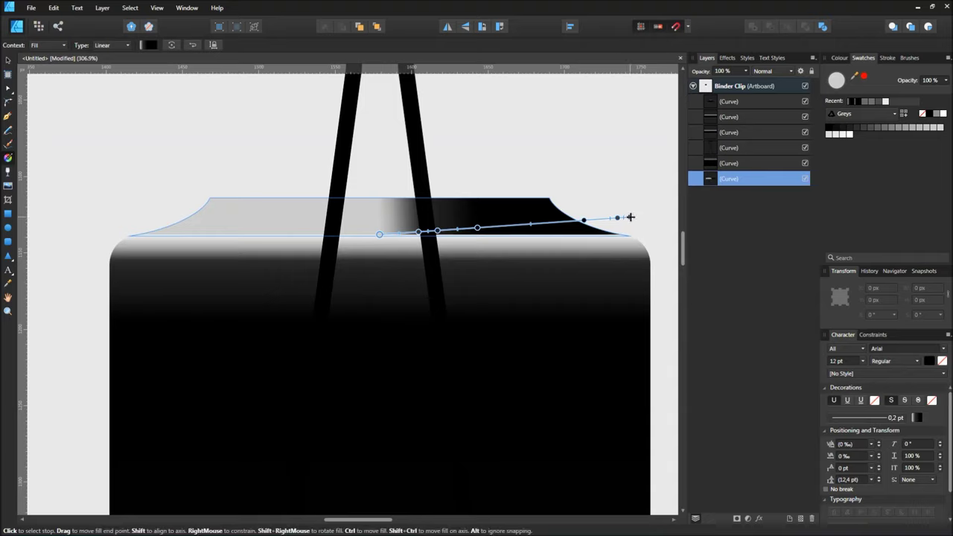
pyautogui.moveTo(629, 217)
pyautogui.mouseDown()
pyautogui.moveTo(366, 199)
pyautogui.moveTo(380, 199)
pyautogui.mouseUp()
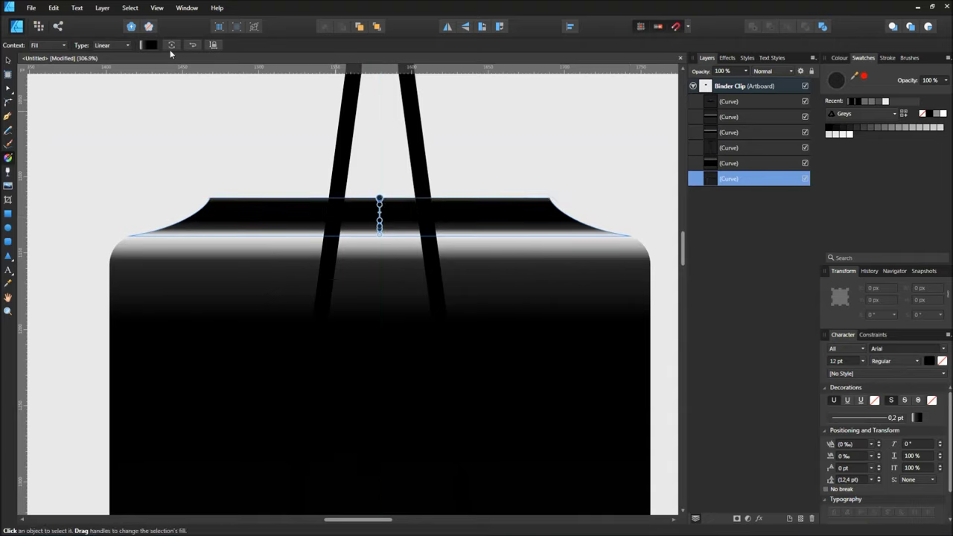
# - Lighten the selected stop of the strip's gradient in the Gradient panel
pyautogui.click(146, 45)
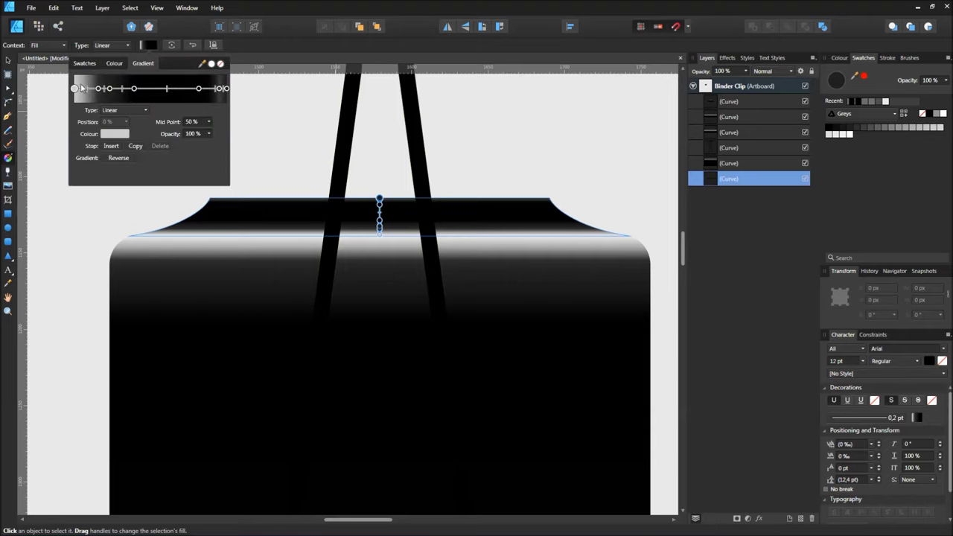
pyautogui.click(115, 134)
pyautogui.moveTo(137, 191); pyautogui.dragTo(146, 193)
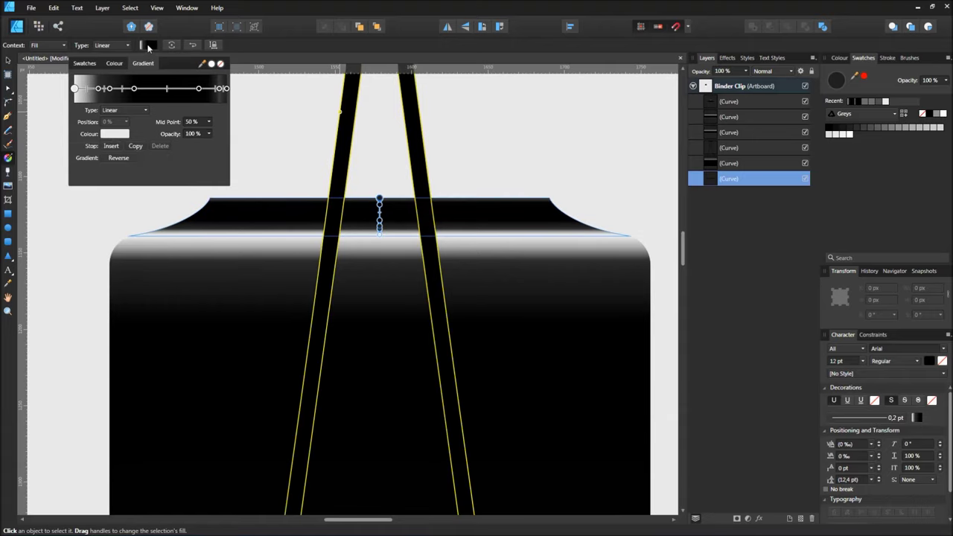
pyautogui.keyDown('ctrl'); pyautogui.scroll(1, 384, 212); pyautogui.keyUp('ctrl')
pyautogui.keyDown('ctrl'); pyautogui.scroll(1, 384, 215); pyautogui.keyUp('ctrl')
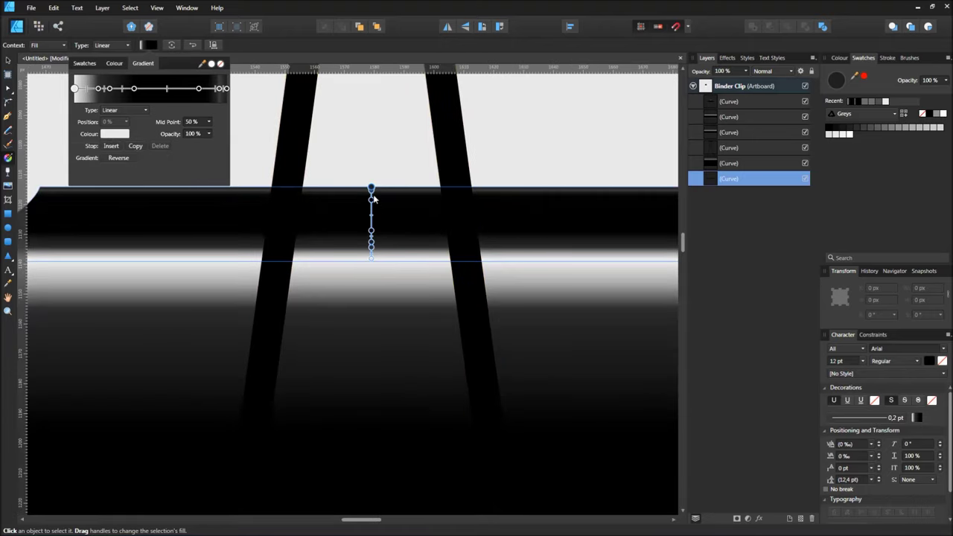
# - Add a stop and shift the strip's gradient stops to refine its bright band
pyautogui.moveTo(372, 203); pyautogui.dragTo(371, 198)
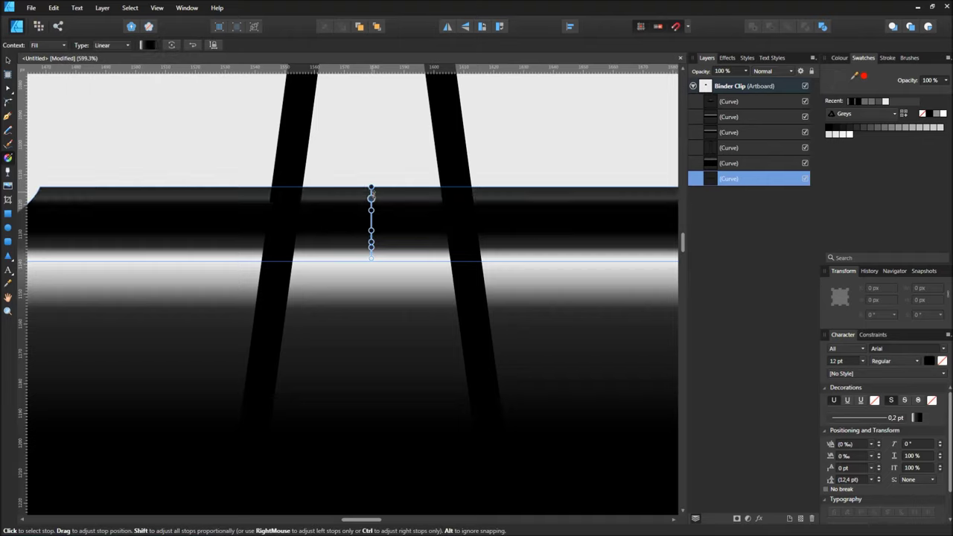
pyautogui.moveTo(372, 184); pyautogui.dragTo(372, 178)
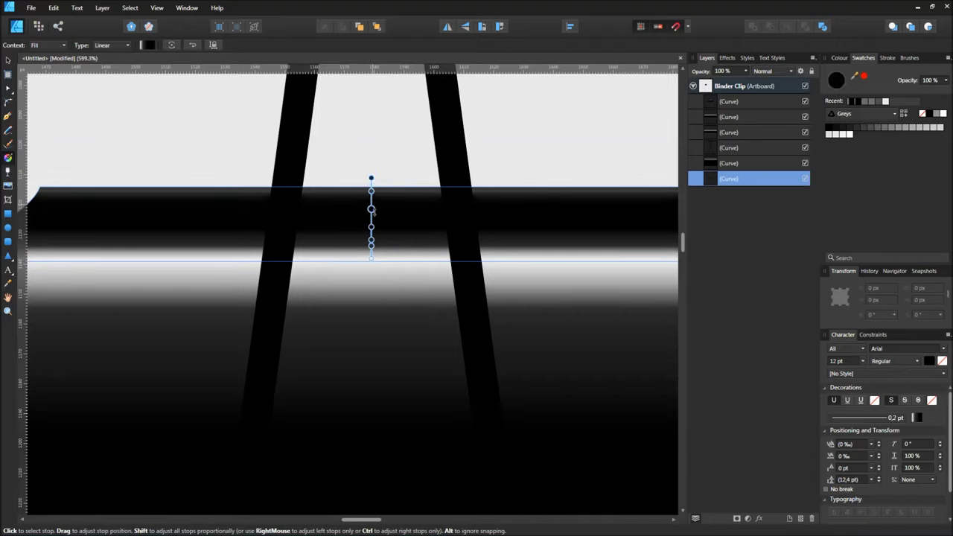
pyautogui.moveTo(371, 199); pyautogui.dragTo(371, 197)
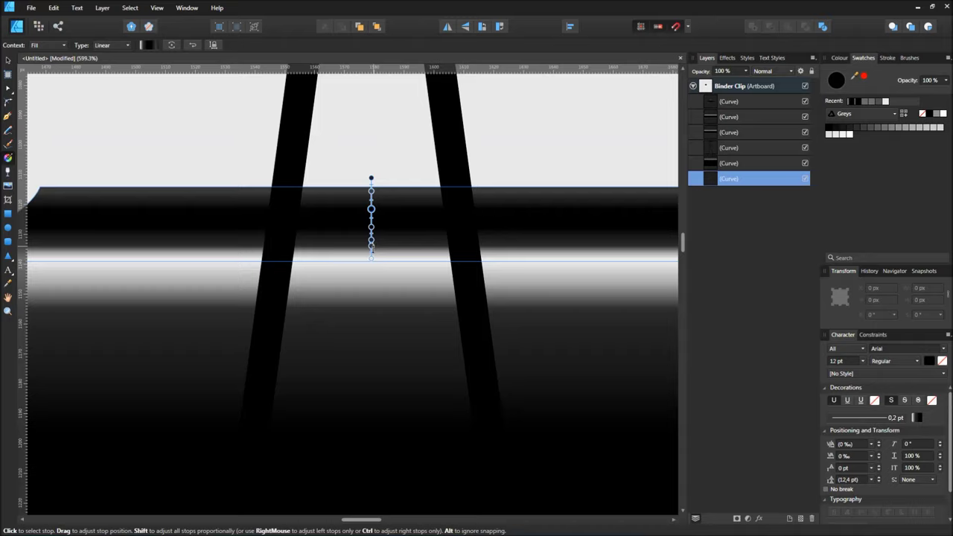
pyautogui.moveTo(370, 246); pyautogui.dragTo(371, 251)
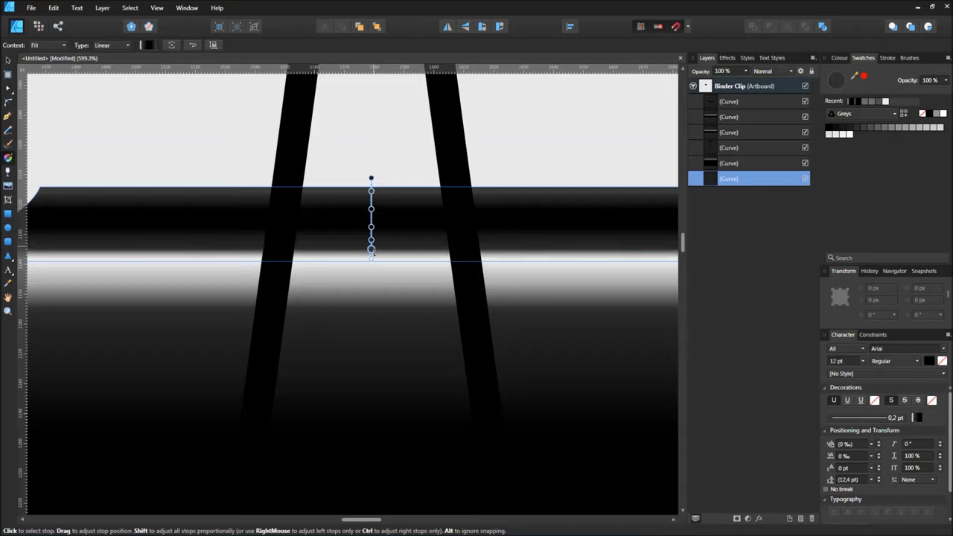
pyautogui.click(371, 250)
pyautogui.click(370, 244)
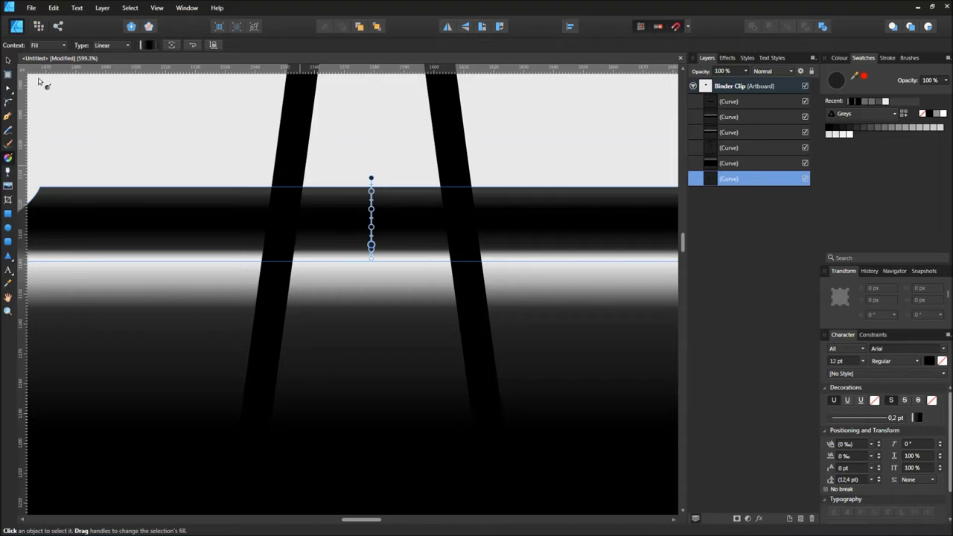
pyautogui.click(8, 59)
pyautogui.click(143, 111)
# - Raise the top lip gradient's dark stop lightness from 25 to 38
pyautogui.scroll(-5, 401, 213)
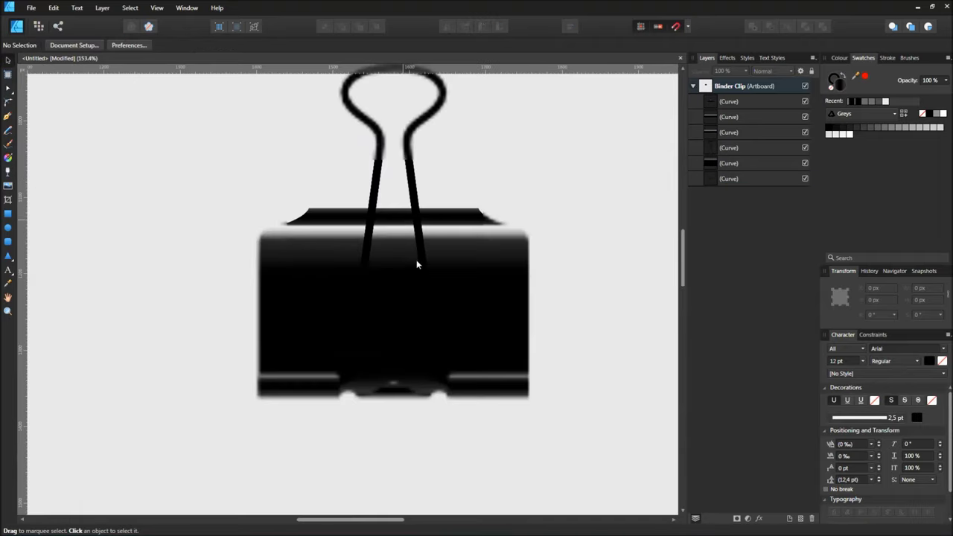
pyautogui.scroll(-1, 420, 268)
pyautogui.scroll(1, 424, 283)
pyautogui.scroll(-1, 432, 311)
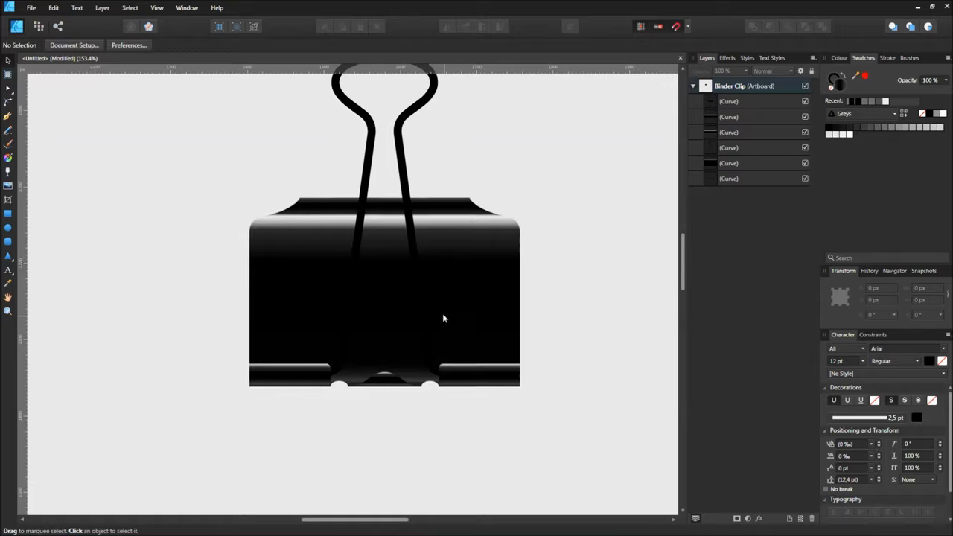
pyautogui.hscroll(1, 428, 305)
pyautogui.scroll(2, 347, 181)
pyautogui.scroll(2, 366, 187)
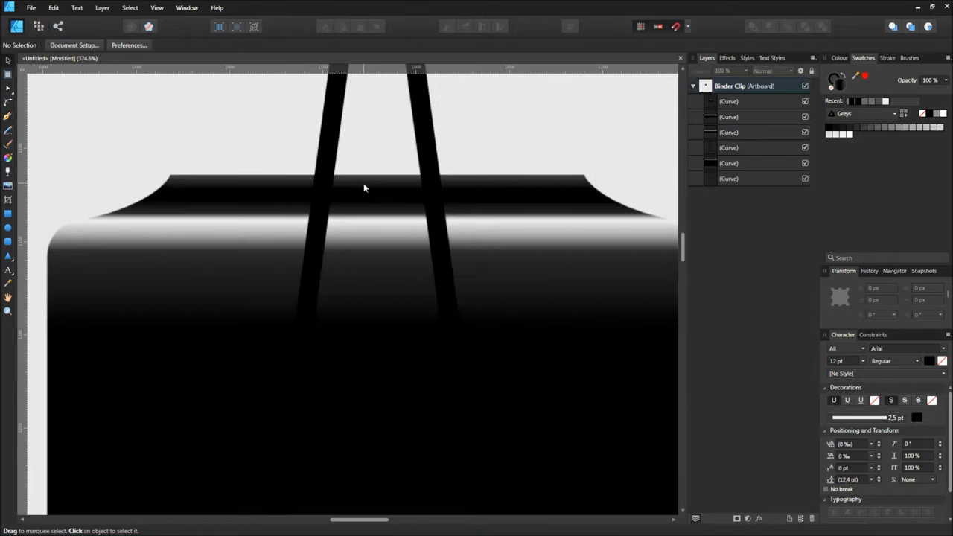
pyautogui.click(373, 185)
pyautogui.press('a')
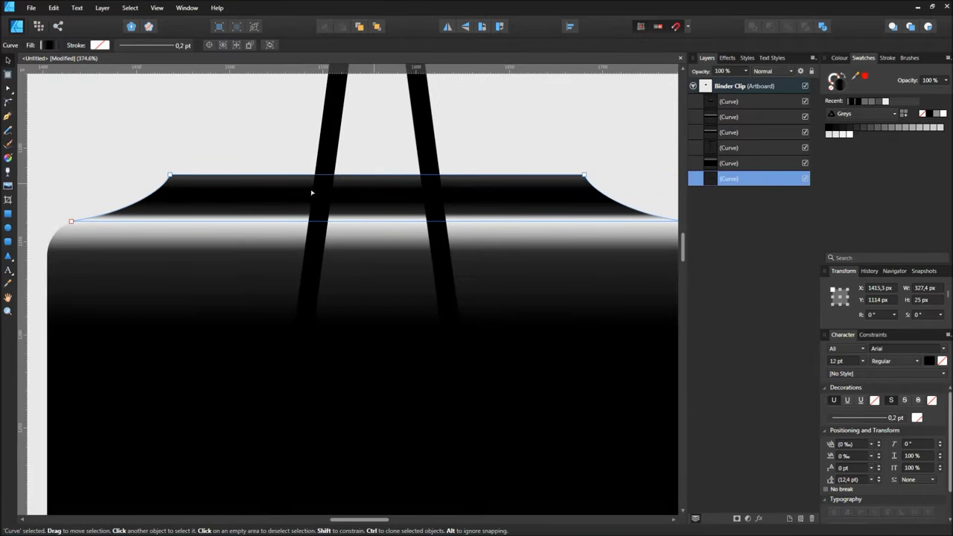
pyautogui.click(8, 157)
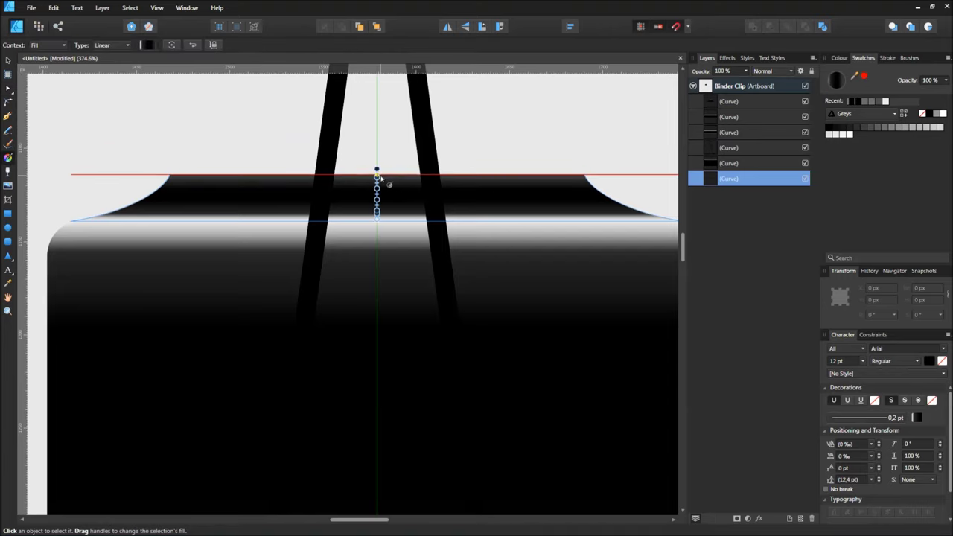
pyautogui.scroll(2, 383, 185)
pyautogui.scroll(2, 382, 185)
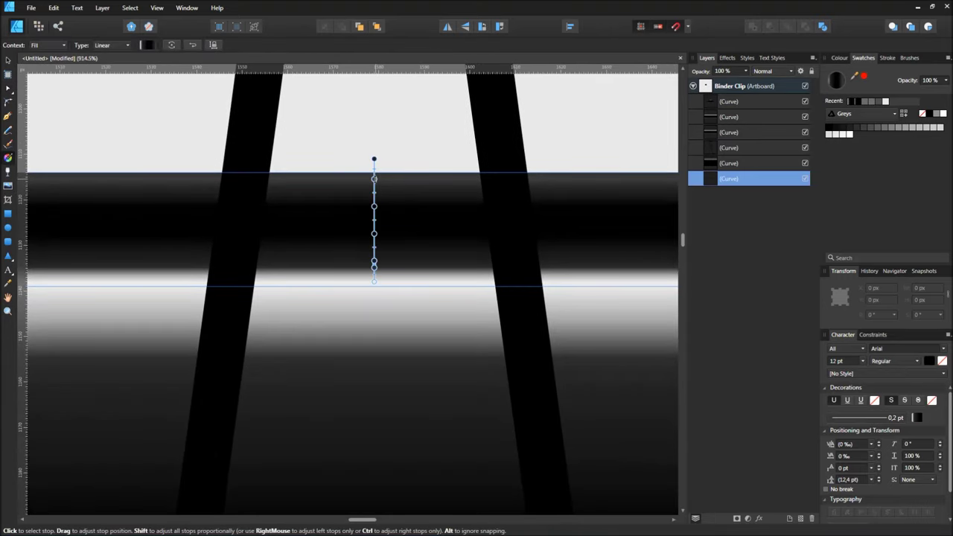
pyautogui.click(373, 178)
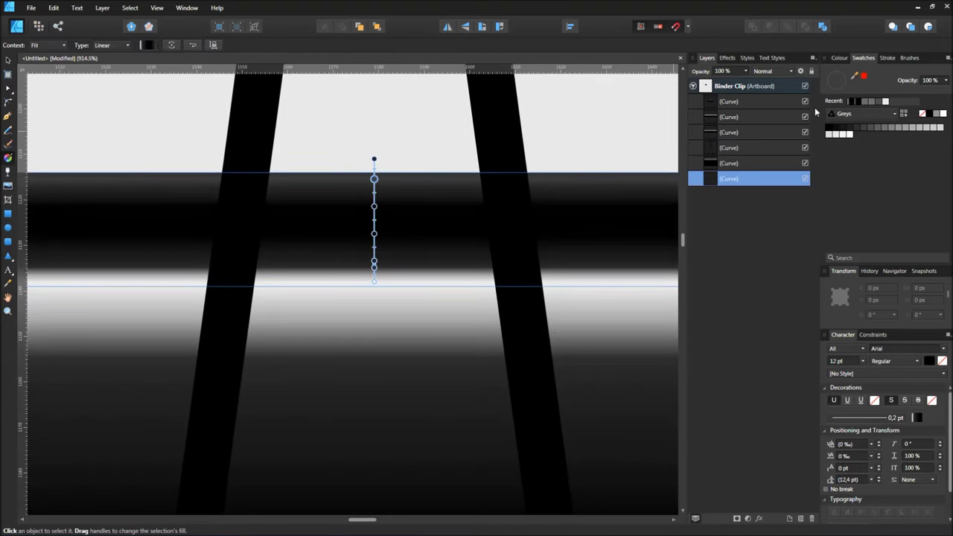
pyautogui.click(840, 58)
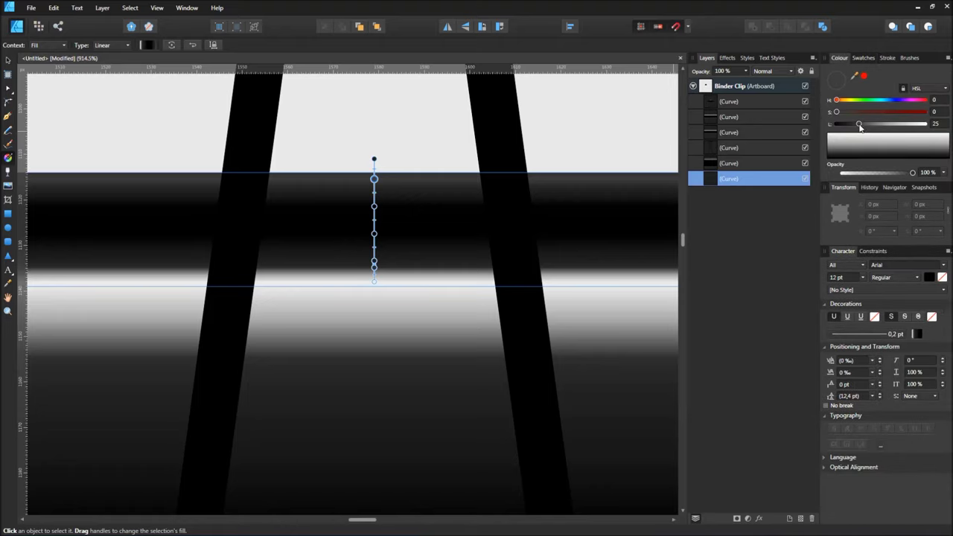
pyautogui.moveTo(860, 125); pyautogui.dragTo(871, 125)
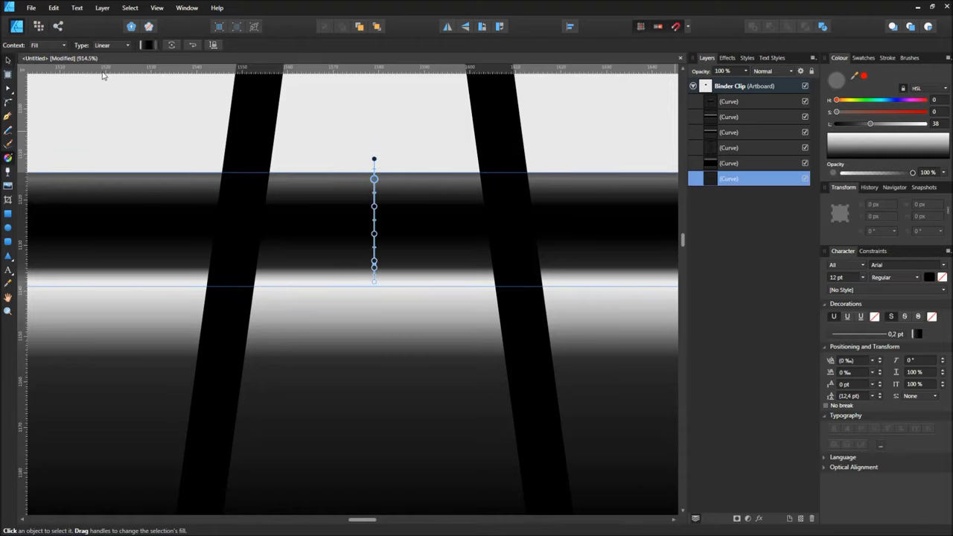
# - Deselect everything and select the black wire handle
pyautogui.press('v')
pyautogui.hotkey('ctrl', 'd')
pyautogui.keyDown('ctrl'); pyautogui.scroll(-2, 374, 170); pyautogui.keyUp('ctrl')
pyautogui.keyDown('ctrl'); pyautogui.scroll(-2, 374, 170); pyautogui.keyUp('ctrl')
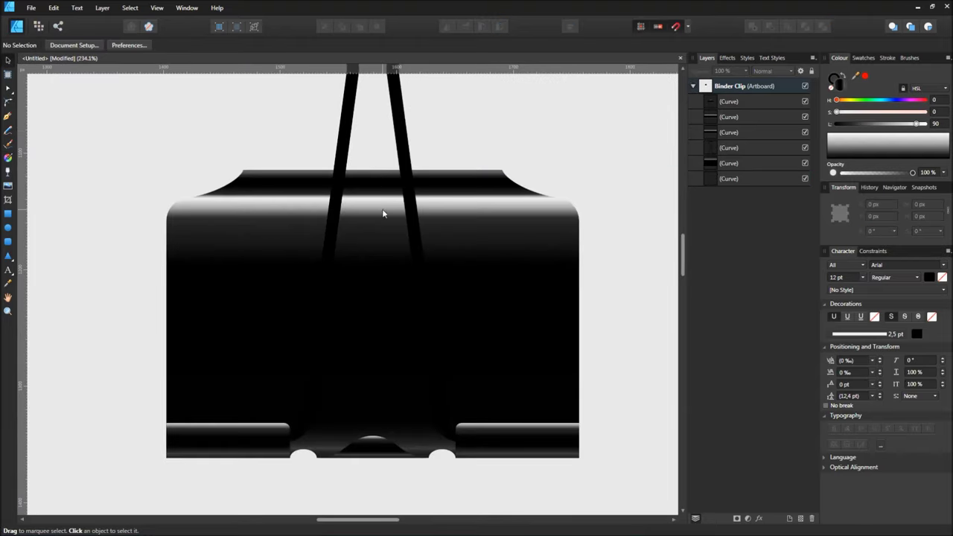
pyautogui.keyDown('ctrl'); pyautogui.scroll(-1, 387, 231); pyautogui.keyUp('ctrl')
pyautogui.keyDown('ctrl'); pyautogui.scroll(-1, 393, 249); pyautogui.keyUp('ctrl')
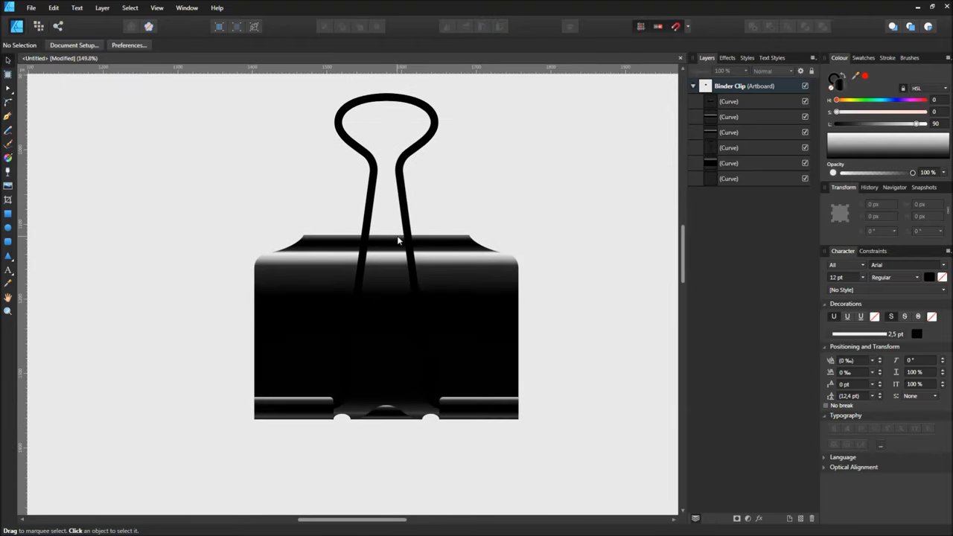
pyautogui.keyDown('ctrl'); pyautogui.scroll(-1, 398, 240); pyautogui.keyUp('ctrl')
pyautogui.keyDown('ctrl'); pyautogui.scroll(-1, 387, 252); pyautogui.keyUp('ctrl')
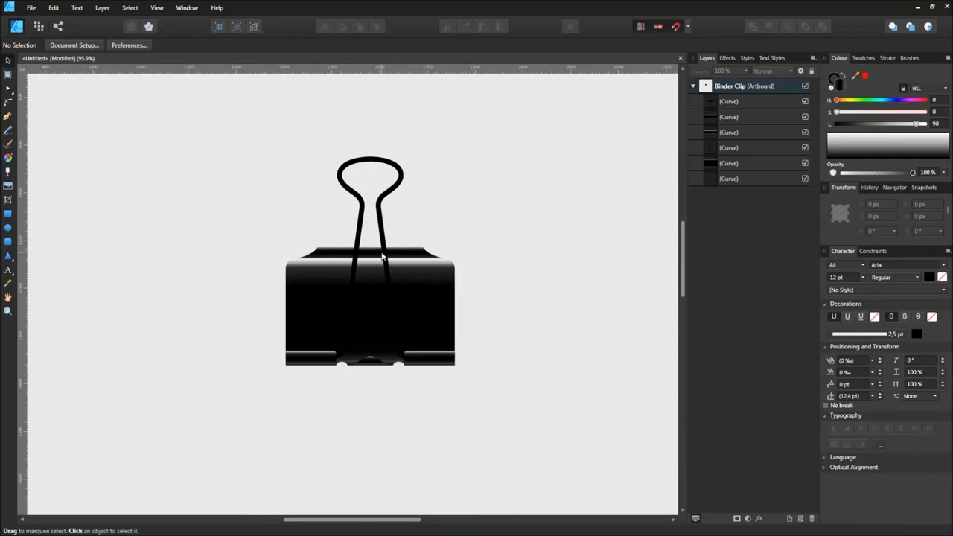
pyautogui.scroll(1, 383, 257)
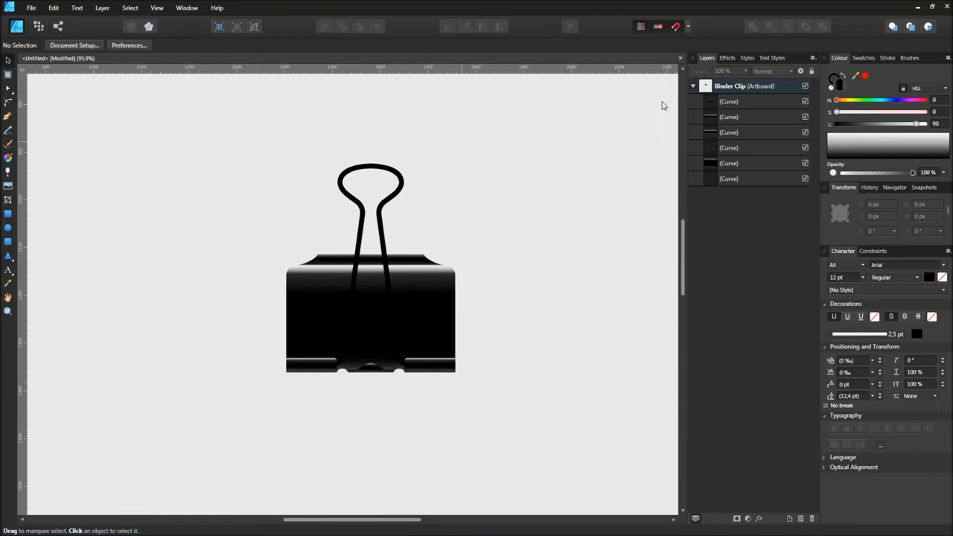
pyautogui.click(728, 150)
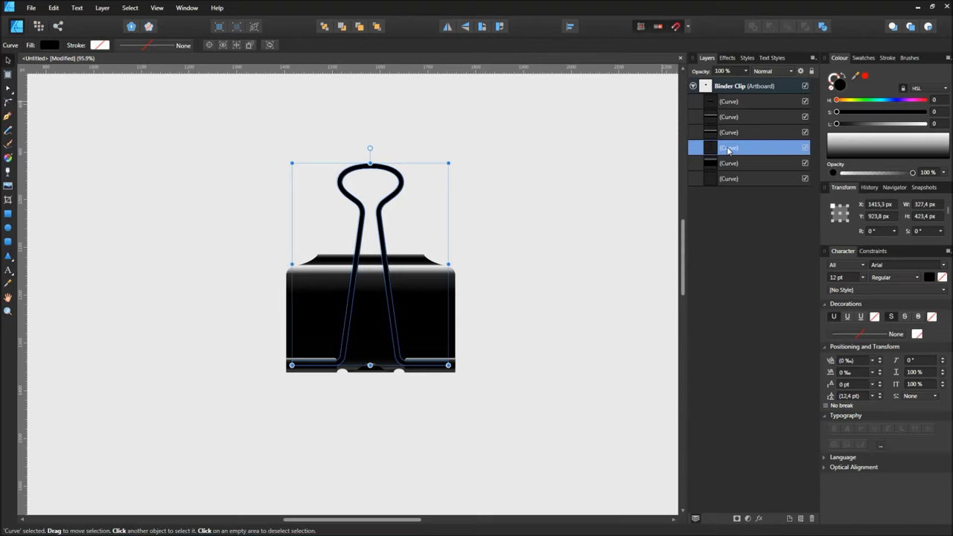
# - Duplicate the wire handle, raise the copy slightly and fill it white
pyautogui.hotkey('ctrl', 'j')
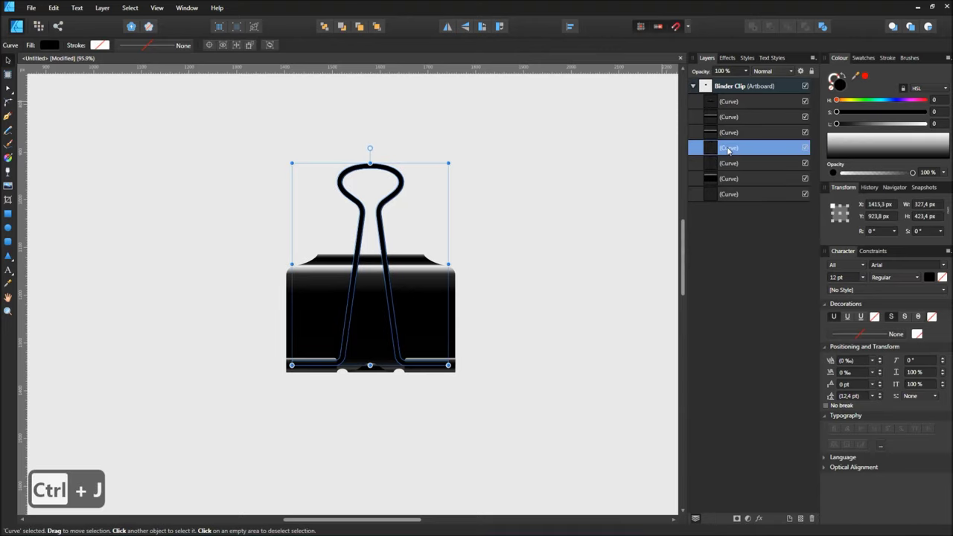
pyautogui.scroll(1, 366, 171)
pyautogui.scroll(3, 367, 172)
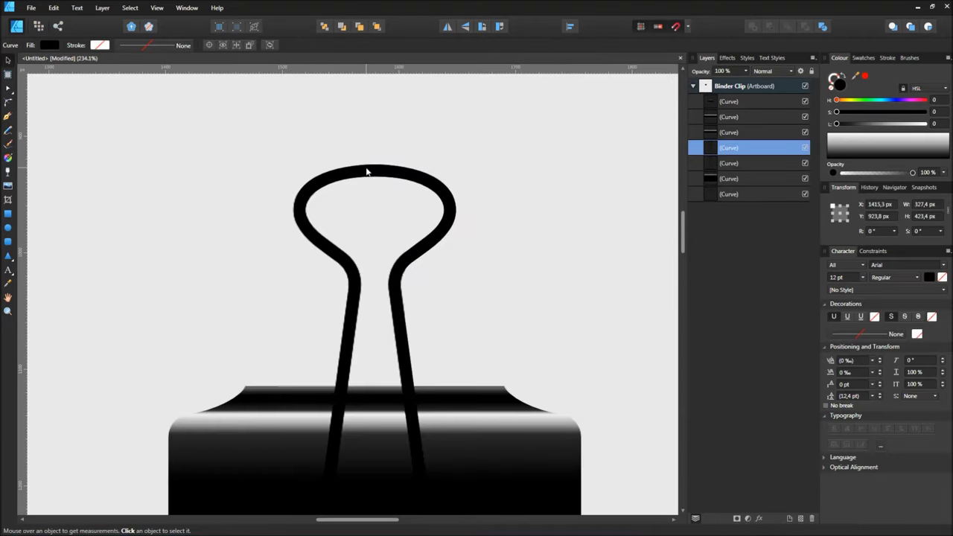
pyautogui.scroll(1, 366, 171)
pyautogui.click(376, 172)
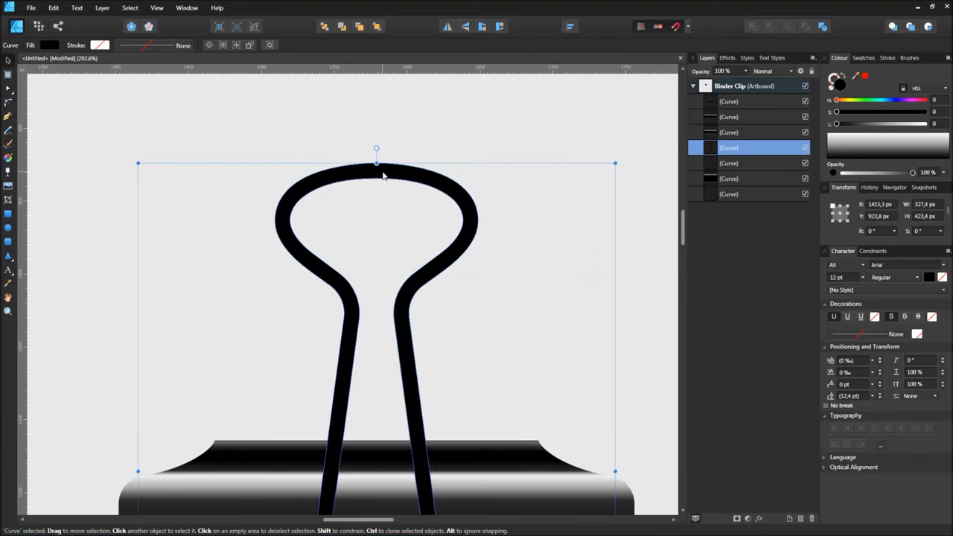
pyautogui.moveTo(377, 172); pyautogui.dragTo(378, 164)
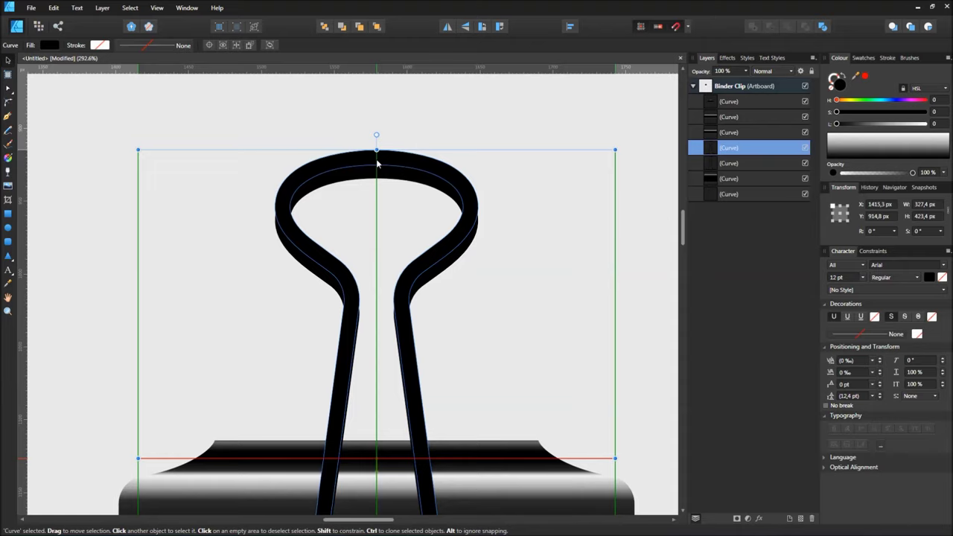
pyautogui.moveTo(377, 164); pyautogui.dragTo(377, 164)
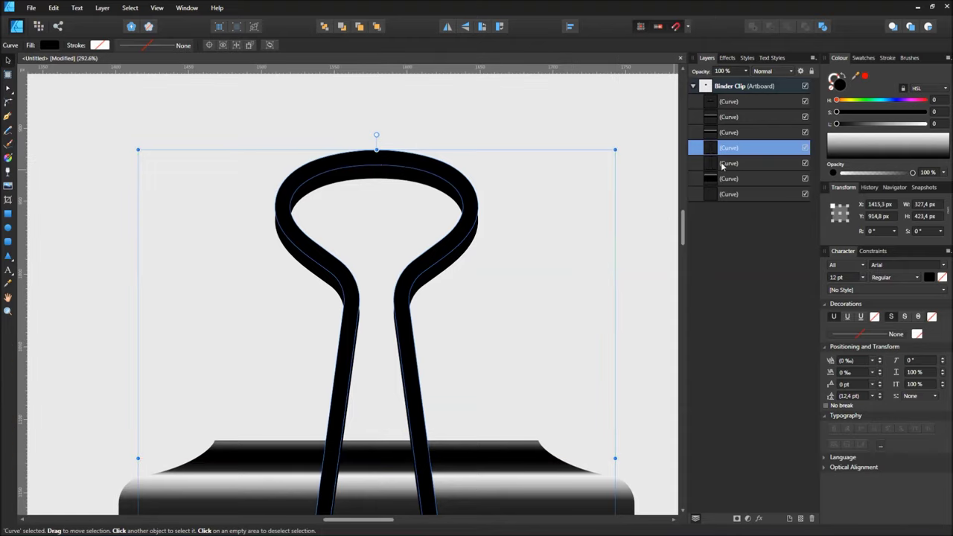
pyautogui.moveTo(910, 124); pyautogui.dragTo(937, 125)
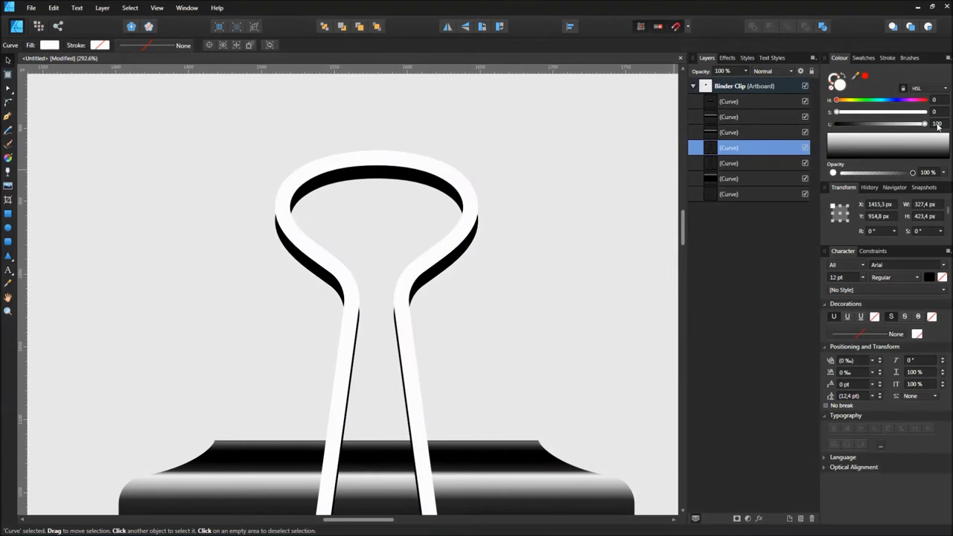
# - Duplicate the black handle again, offset it slightly down and fill it grey at lightness 56
pyautogui.click(727, 165)
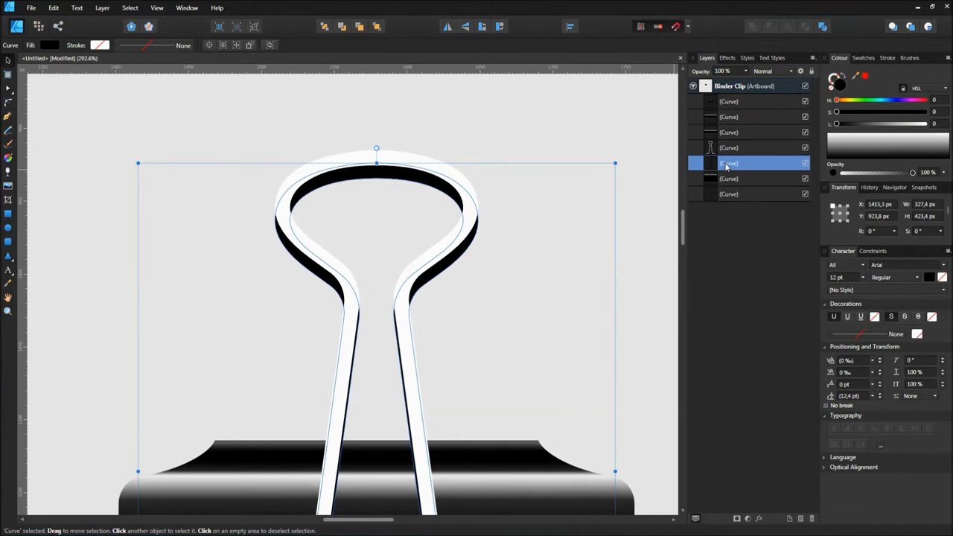
pyautogui.hotkey('ctrl', 'j')
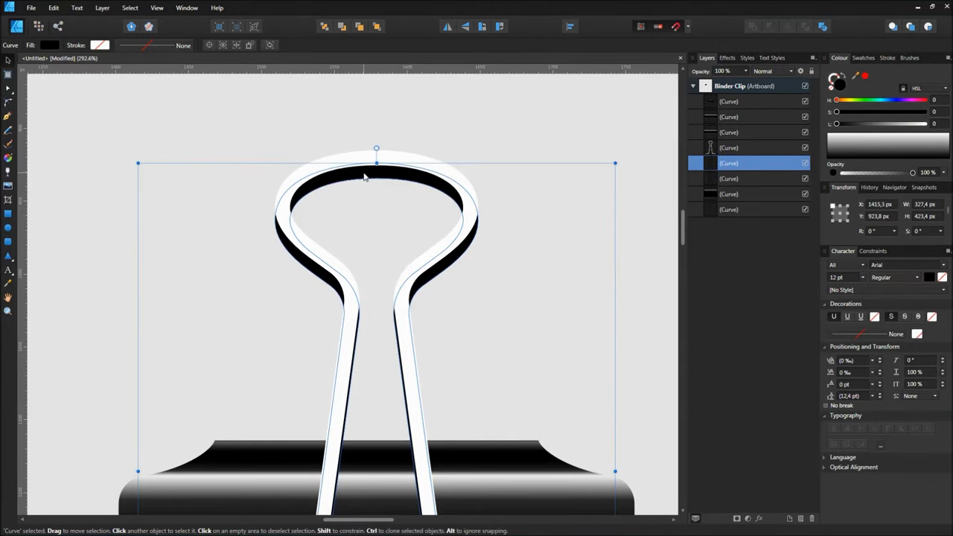
pyautogui.moveTo(375, 177); pyautogui.dragTo(374, 195)
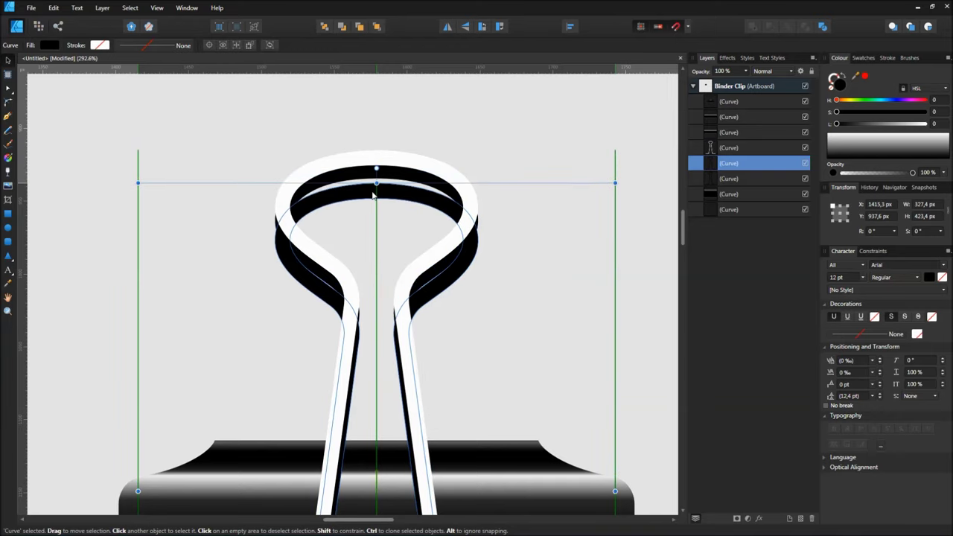
pyautogui.moveTo(375, 193); pyautogui.dragTo(376, 191)
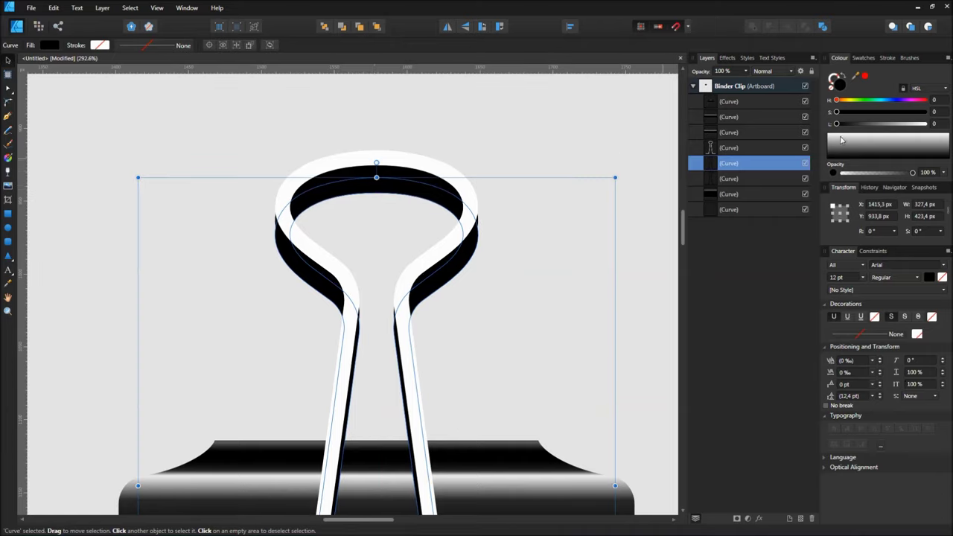
pyautogui.click(888, 124)
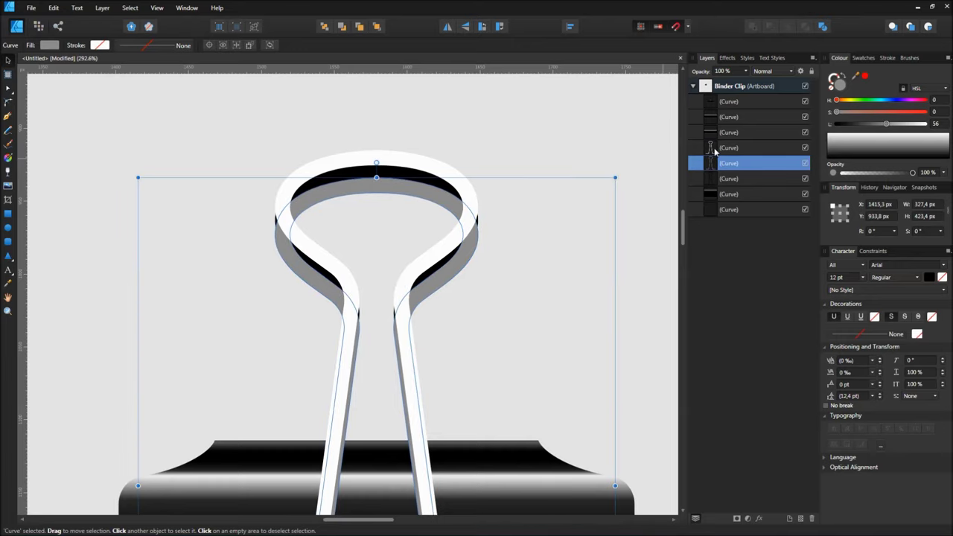
# - Give the white handle copy a 0.5 px Gaussian Blur
pyautogui.click(715, 148)
pyautogui.click(726, 58)
pyautogui.click(785, 111)
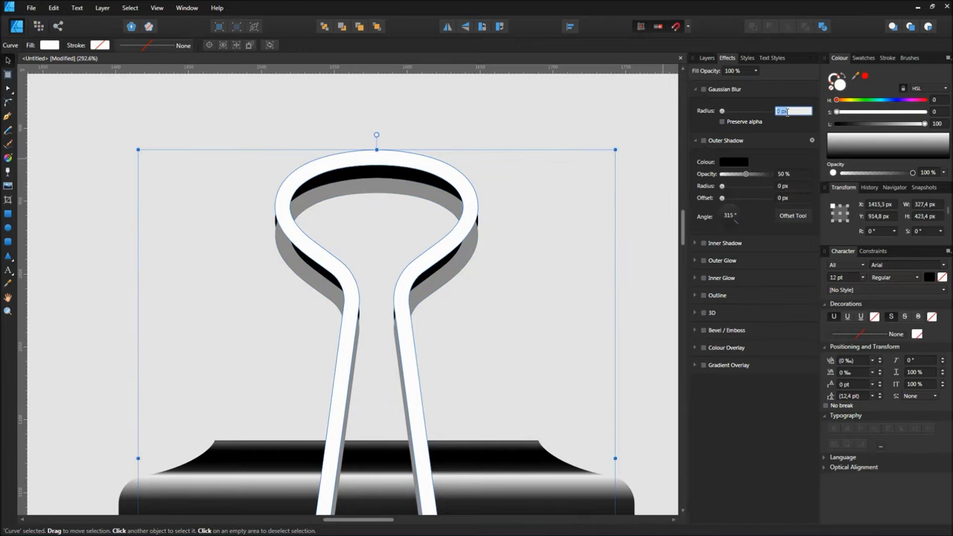
pyautogui.write('6')
pyautogui.press('Return')
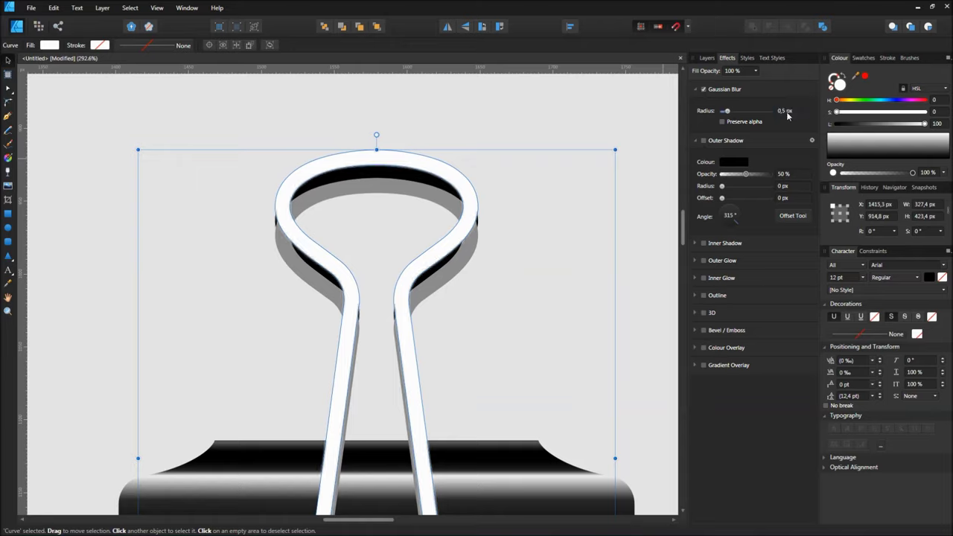
pyautogui.click(705, 58)
# - Blur the grey handle copy by 1 px and nest it inside the black handle
pyautogui.click(728, 165)
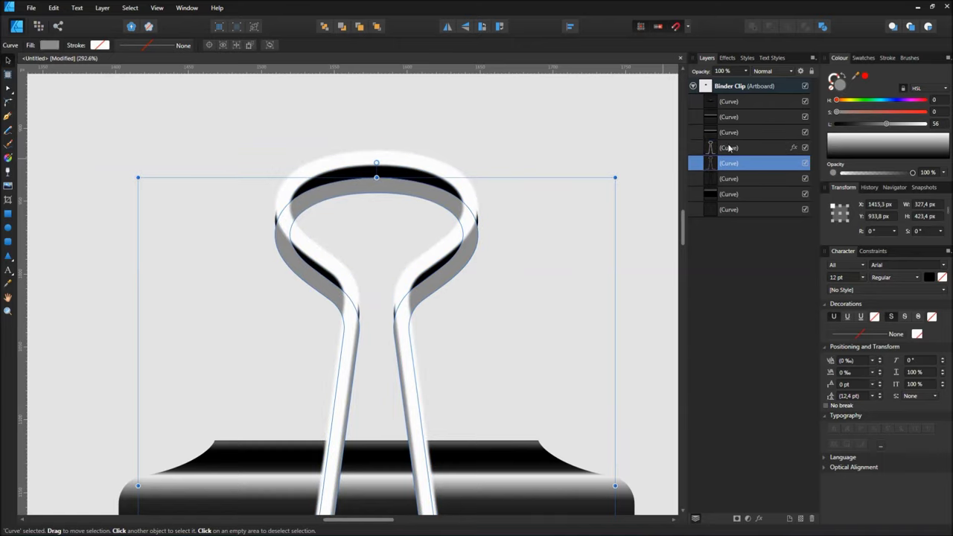
pyautogui.click(727, 58)
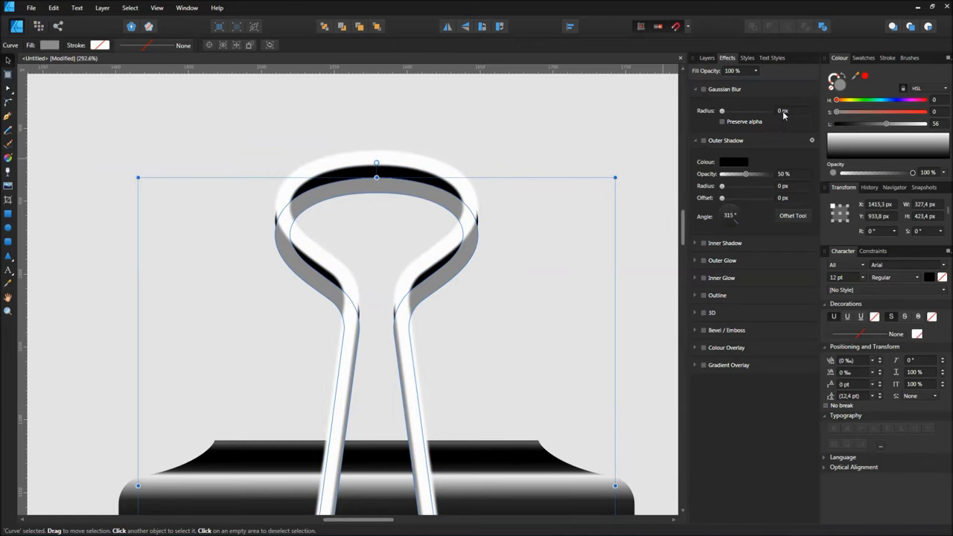
pyautogui.click(783, 111)
pyautogui.write('1')
pyautogui.press('Return')
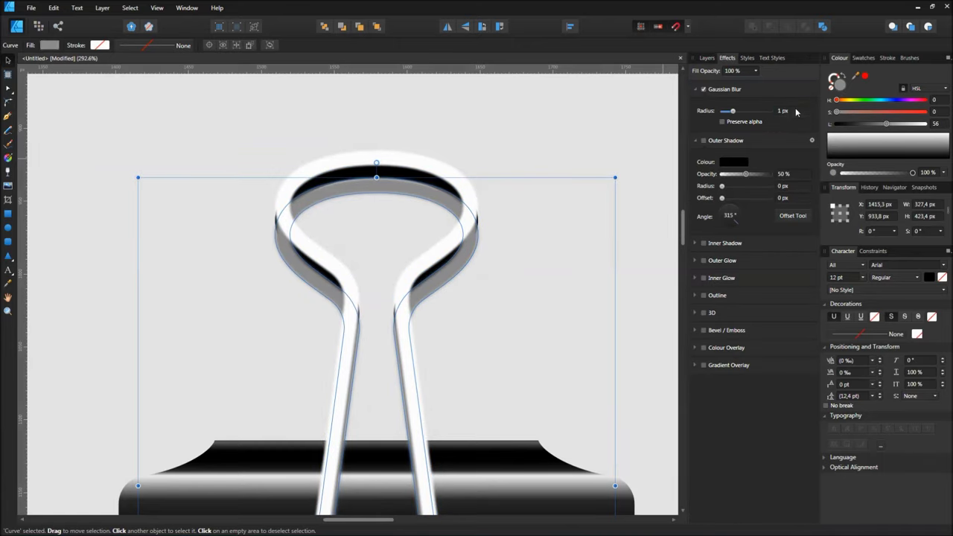
pyautogui.click(707, 58)
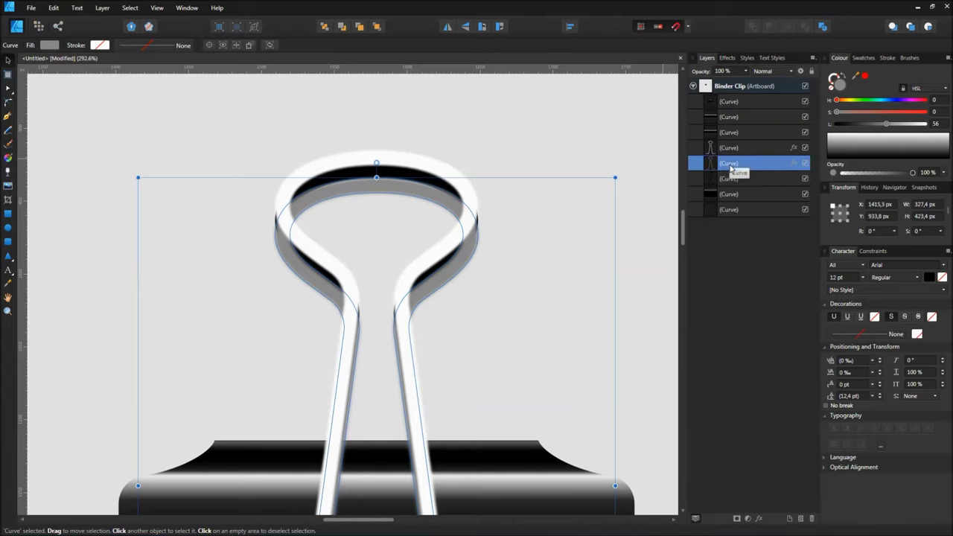
pyautogui.moveTo(732, 170)
pyautogui.mouseDown()
pyautogui.moveTo(729, 187)
pyautogui.moveTo(732, 171)
pyautogui.mouseUp()
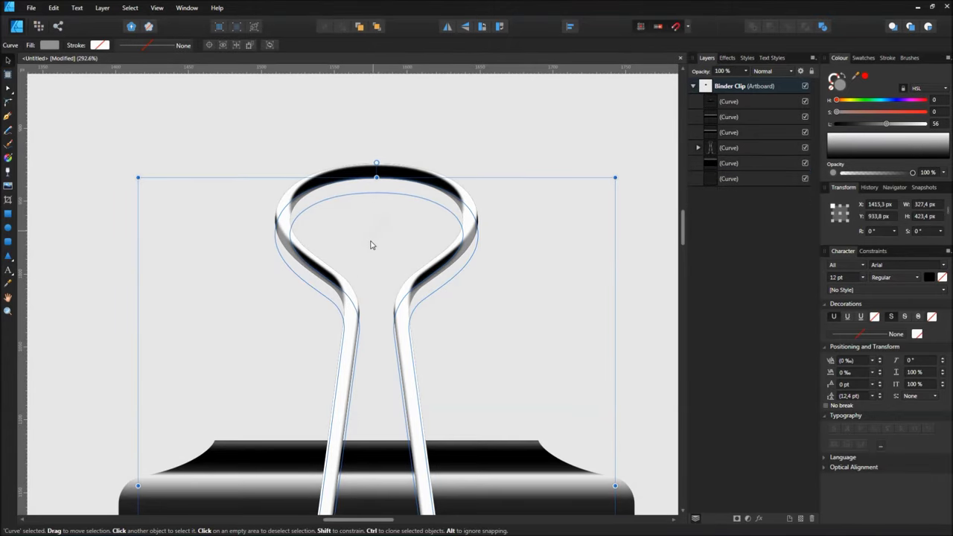
# - Check the handle's nested white and grey curves, then collapse and select the wire handle group
pyautogui.click(696, 149)
pyautogui.click(439, 165)
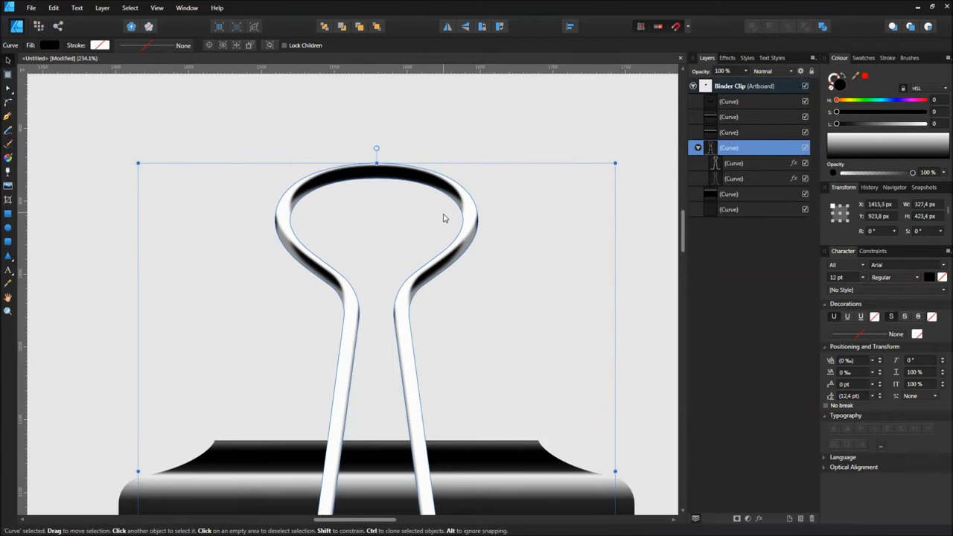
pyautogui.scroll(-3, 442, 218)
pyautogui.scroll(-1, 445, 223)
pyautogui.scroll(2, 446, 235)
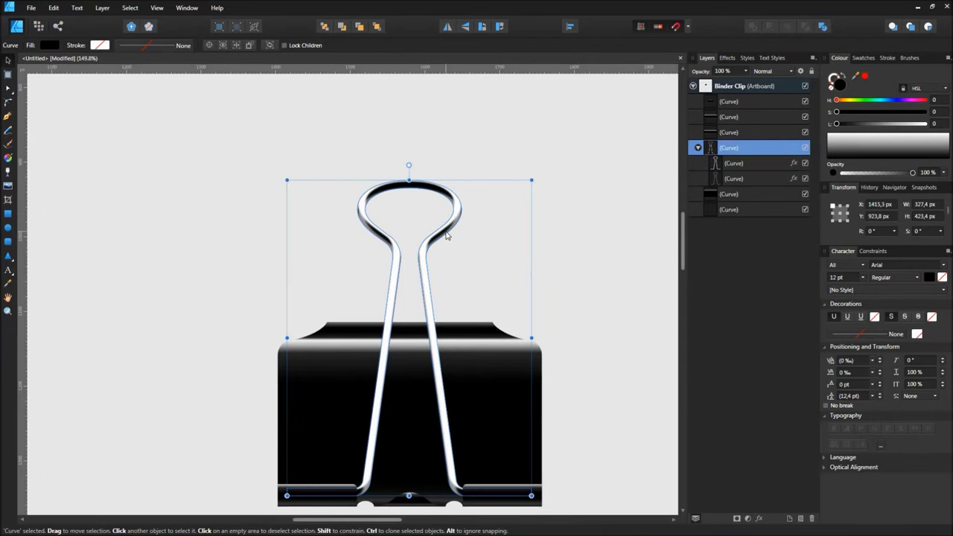
pyautogui.scroll(-1, 447, 236)
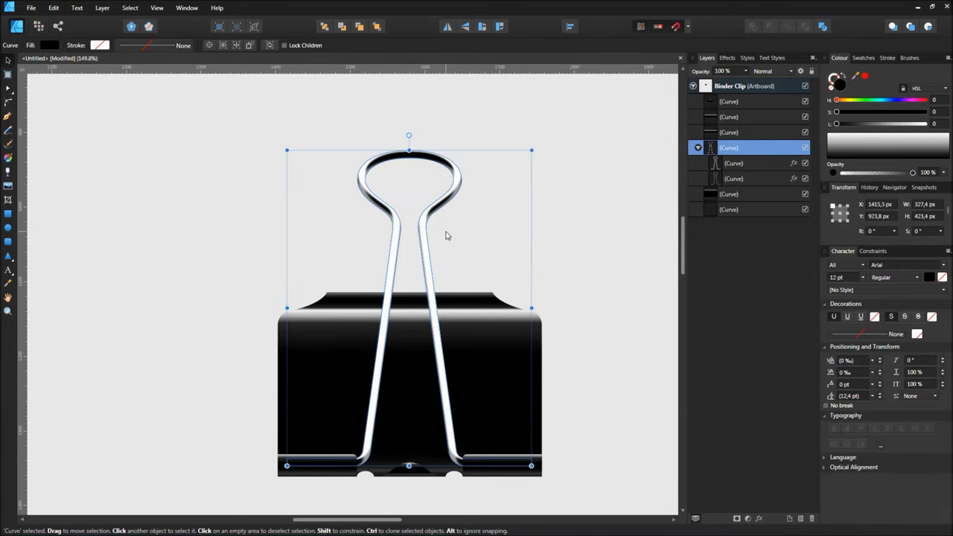
pyautogui.scroll(1, 447, 235)
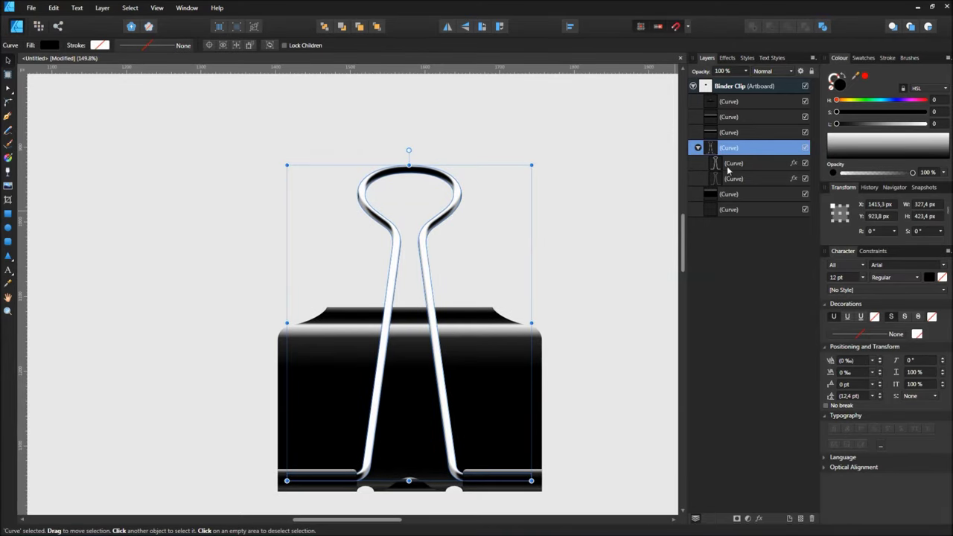
pyautogui.click(733, 163)
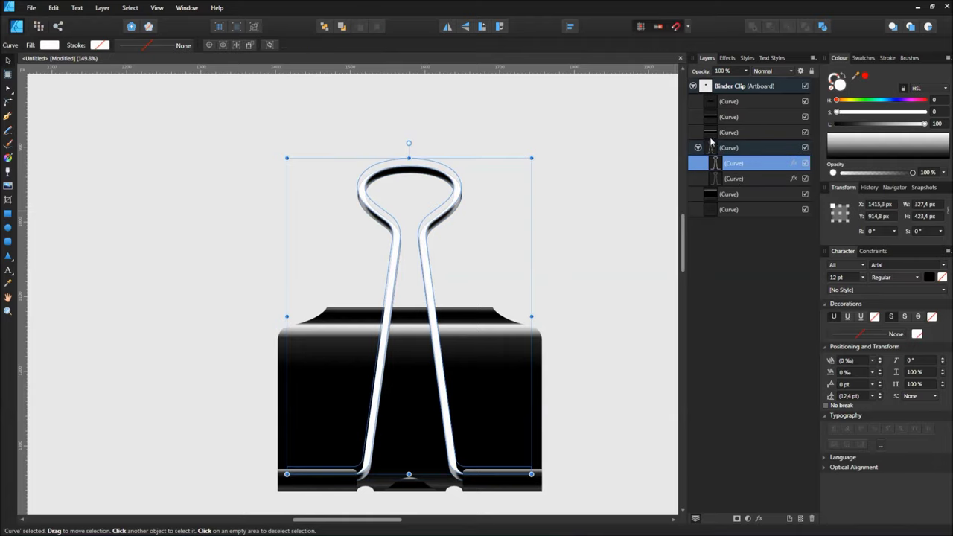
pyautogui.click(734, 179)
pyautogui.click(698, 148)
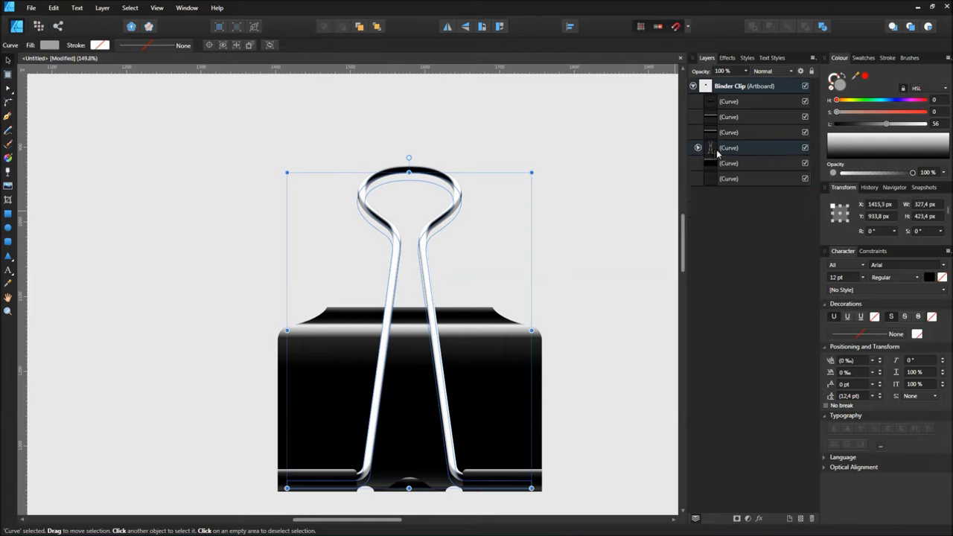
pyautogui.click(717, 150)
# - Duplicate the wire handle, send the copy to the back, and shorten it to 271 × 350 px
pyautogui.hotkey('ctrl', 'j')
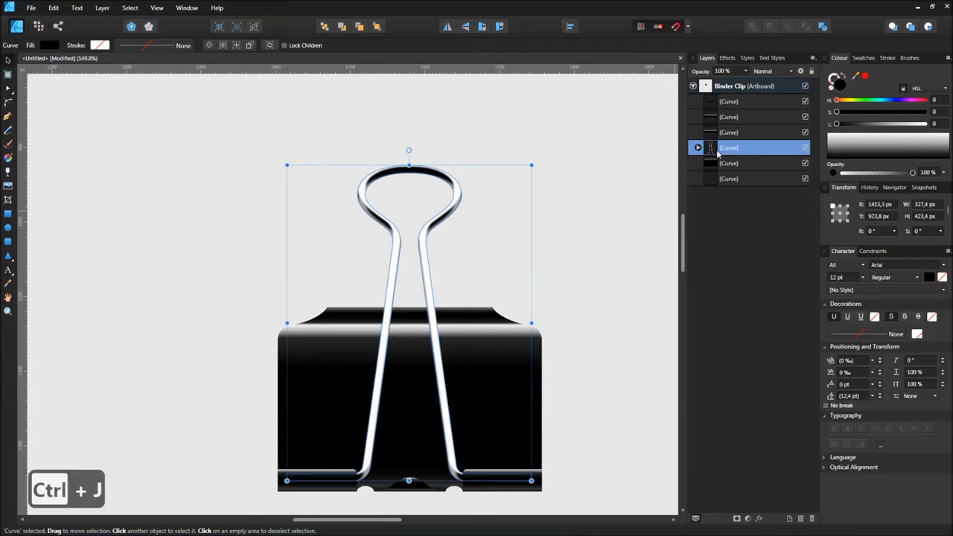
pyautogui.moveTo(712, 153); pyautogui.dragTo(711, 203)
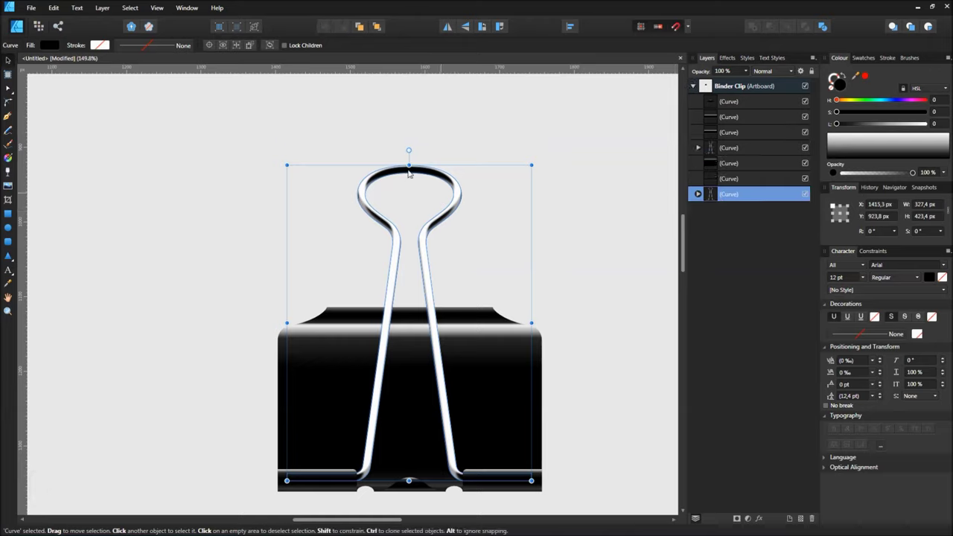
pyautogui.moveTo(409, 166); pyautogui.dragTo(409, 219)
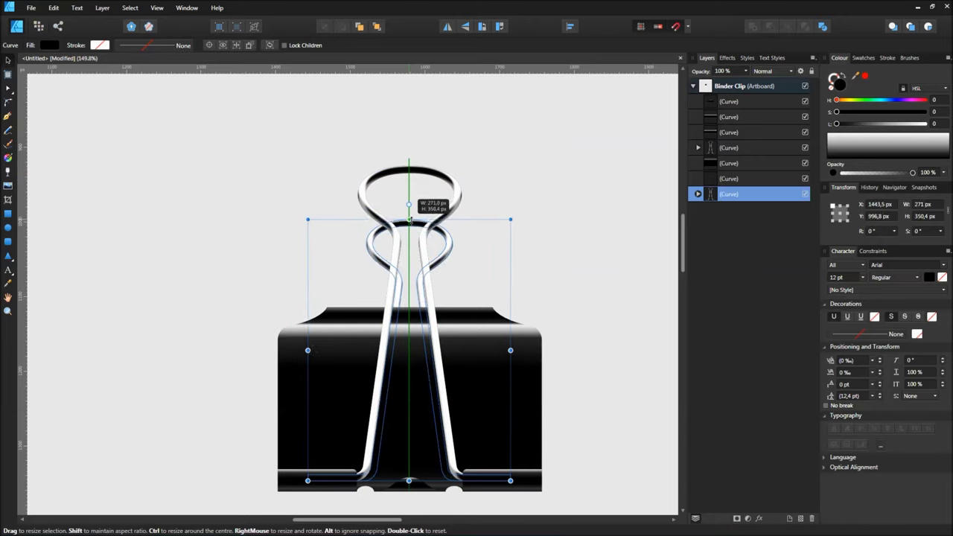
pyautogui.moveTo(409, 219); pyautogui.dragTo(408, 219)
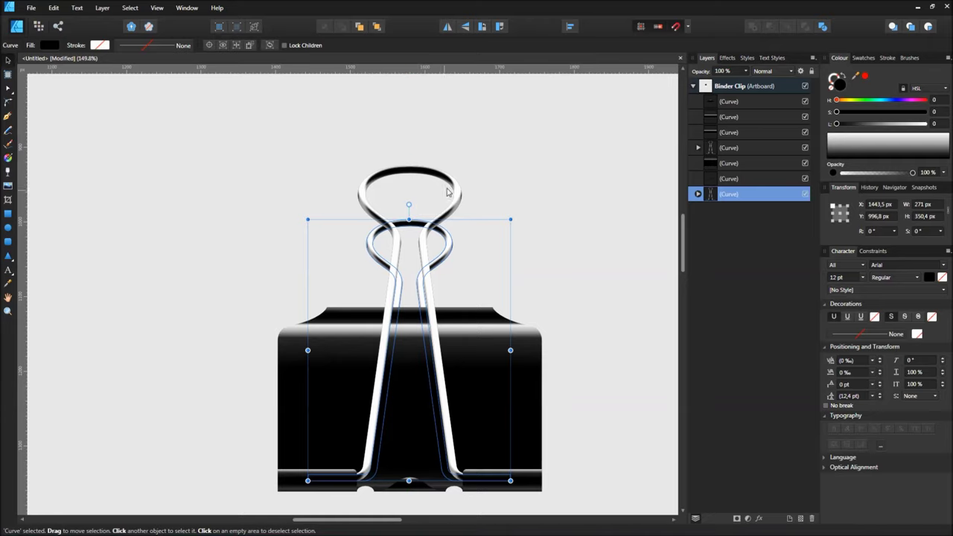
pyautogui.click(502, 147)
# - Group the seven Curve layers of the clip and name the group 'Binder Clip'
pyautogui.scroll(-1, 468, 266)
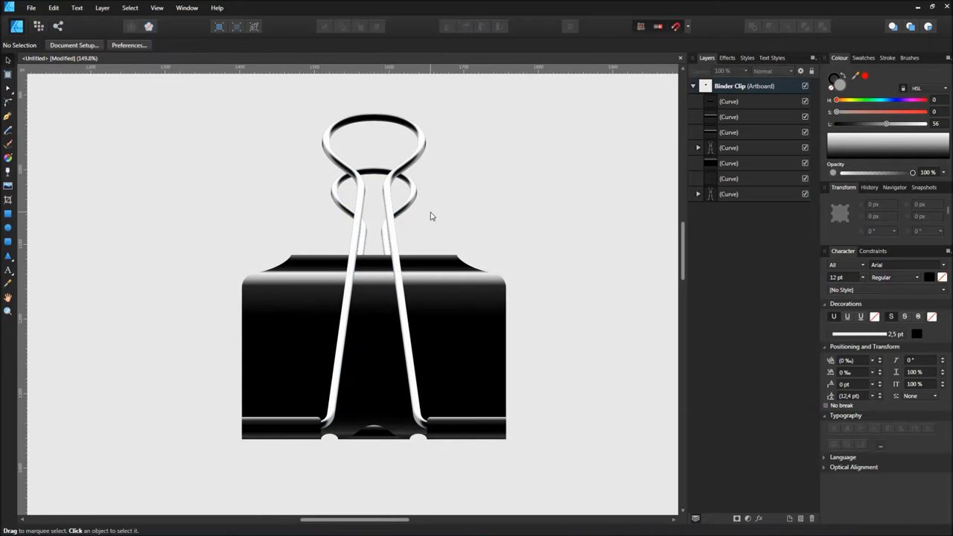
pyautogui.scroll(-1, 437, 219)
pyautogui.scroll(-1, 446, 238)
pyautogui.scroll(-1, 444, 240)
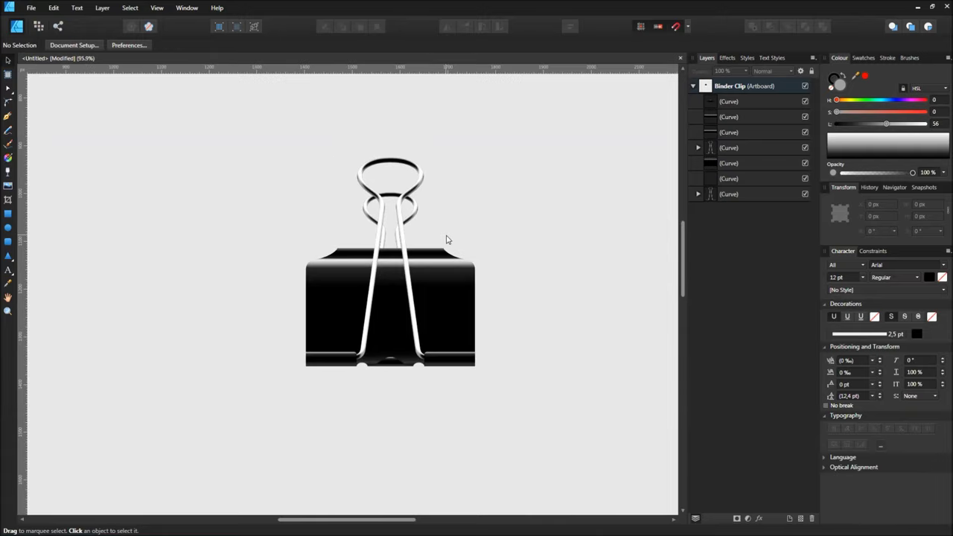
pyautogui.scroll(1, 443, 246)
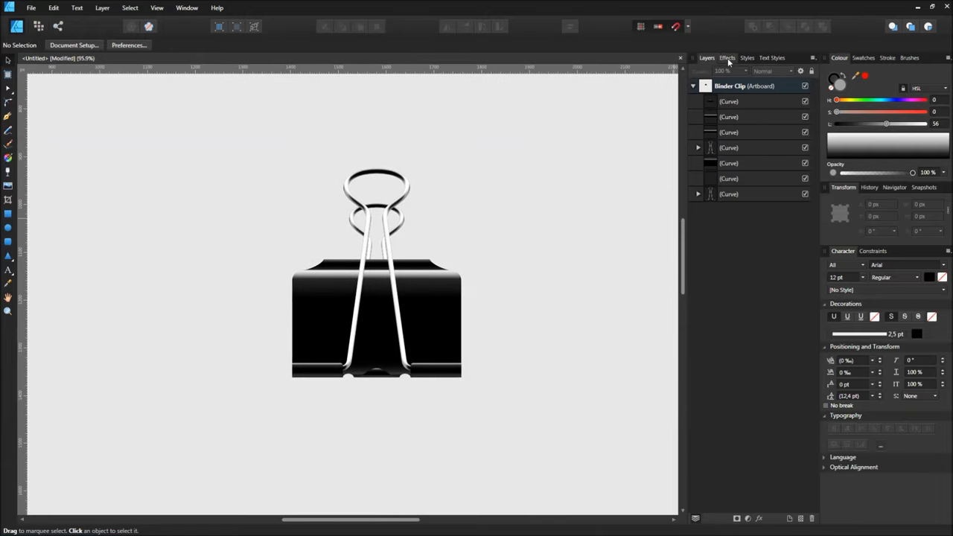
pyautogui.click(729, 101)
pyautogui.keyDown('shift'); pyautogui.click(731, 194); pyautogui.keyUp('shift')
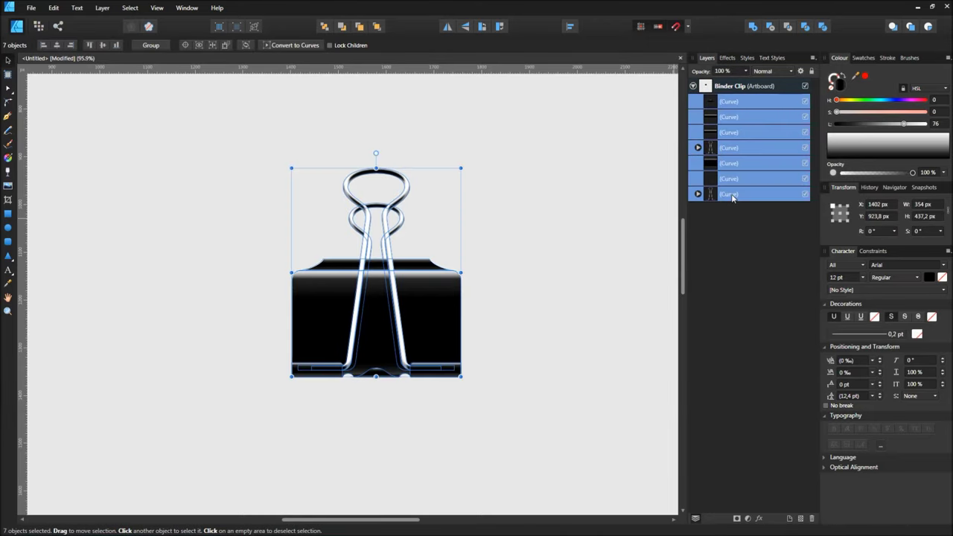
pyautogui.hotkey('ctrl', 'g')
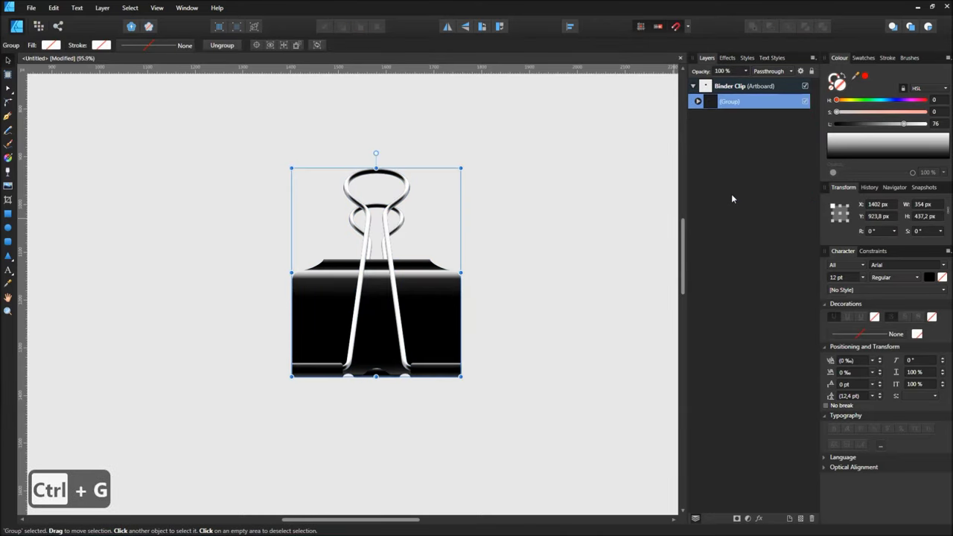
pyautogui.doubleClick(731, 103)
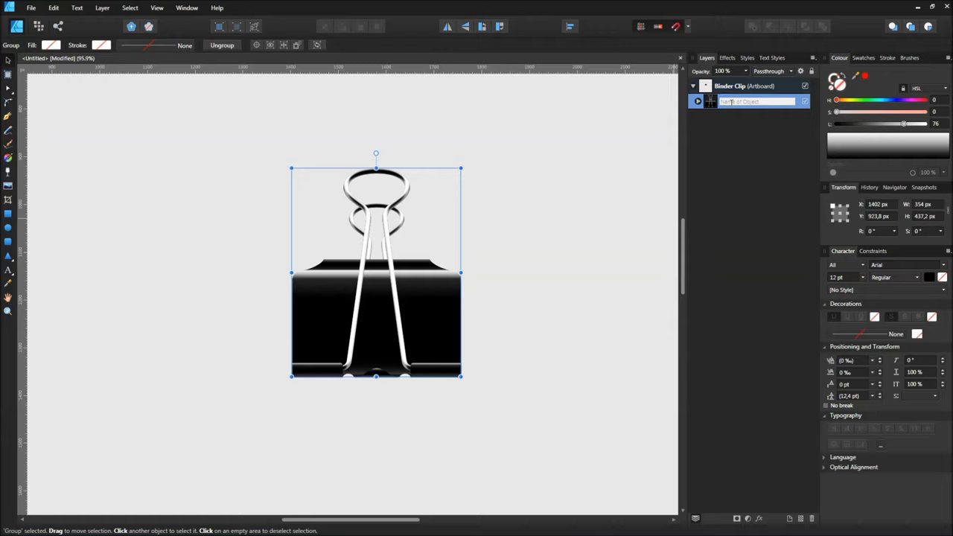
pyautogui.write('Binder Clip')
pyautogui.press('Return')
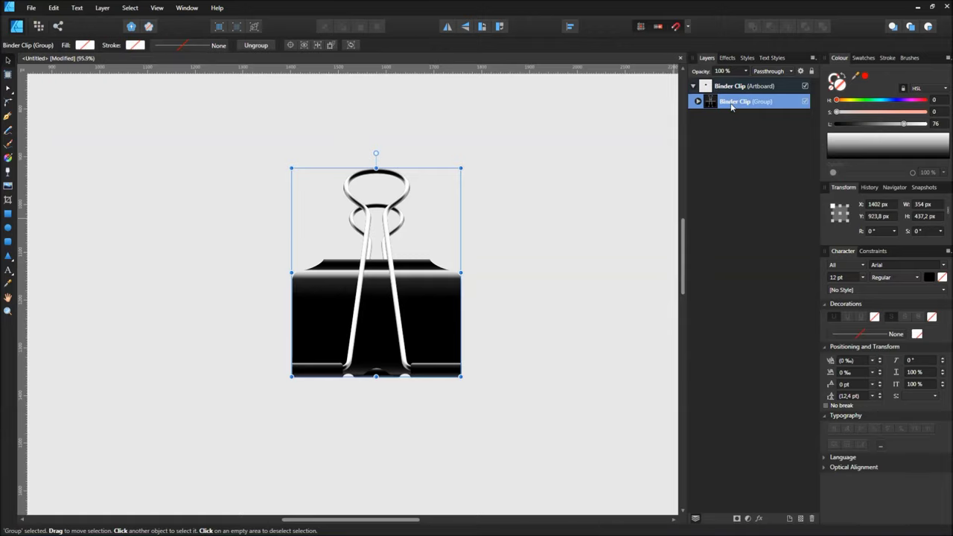
# - Give the Binder Clip group an outer shadow at 225°, 7 px radius, about 26 px offset
pyautogui.click(728, 59)
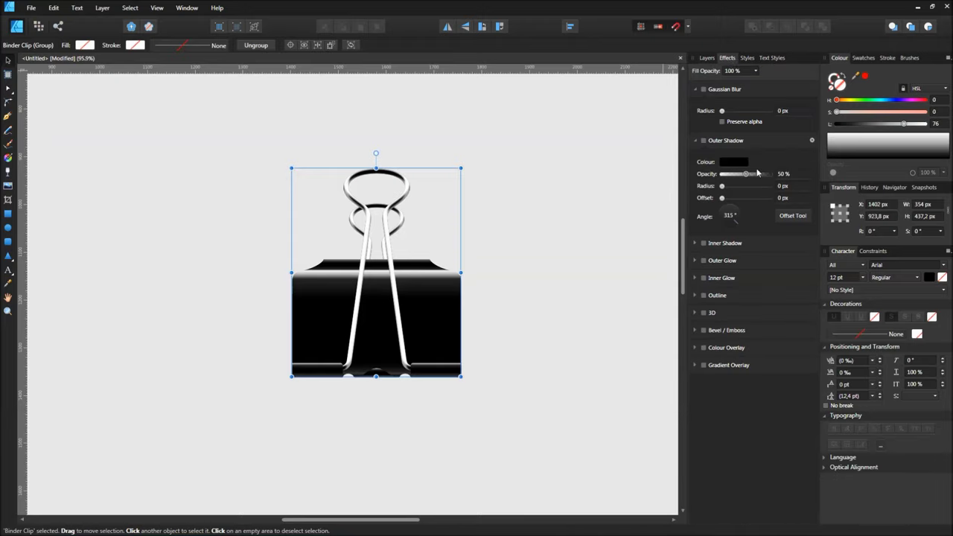
pyautogui.click(724, 220)
pyautogui.write('225')
pyautogui.press('Return')
pyautogui.moveTo(722, 198)
pyautogui.mouseDown()
pyautogui.moveTo(750, 198)
pyautogui.moveTo(740, 190)
pyautogui.mouseUp()
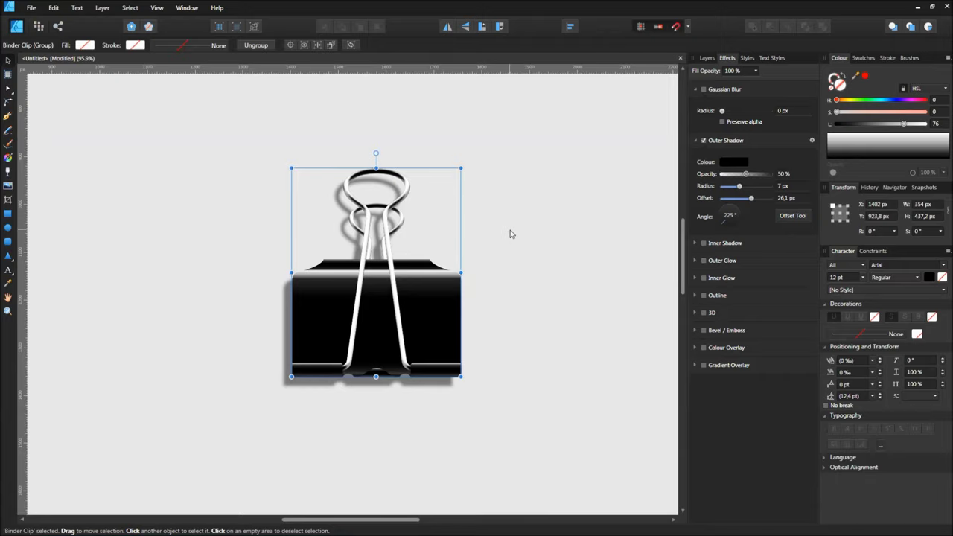
pyautogui.click(510, 233)
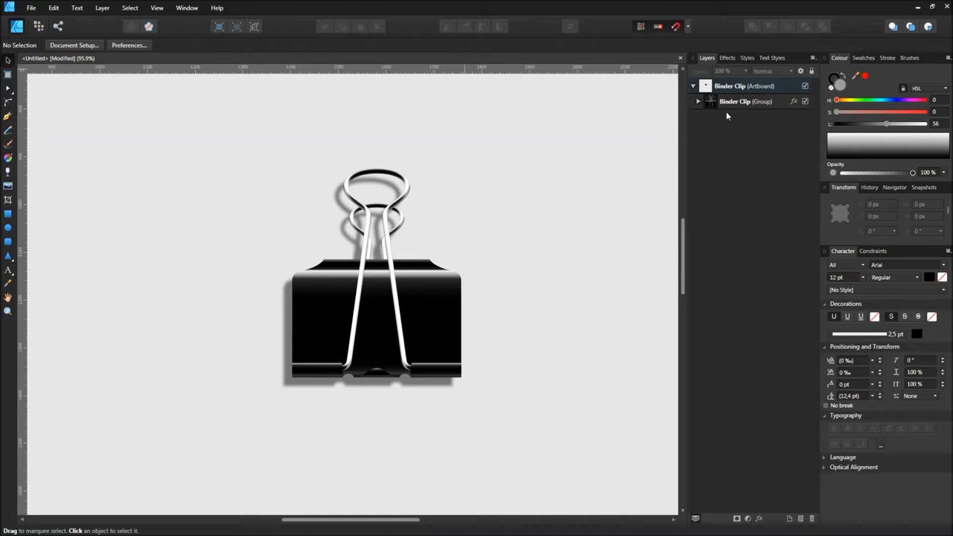
# - Inside the Binder Clip group, move the front handle's lower curve above its sibling
pyautogui.click(698, 102)
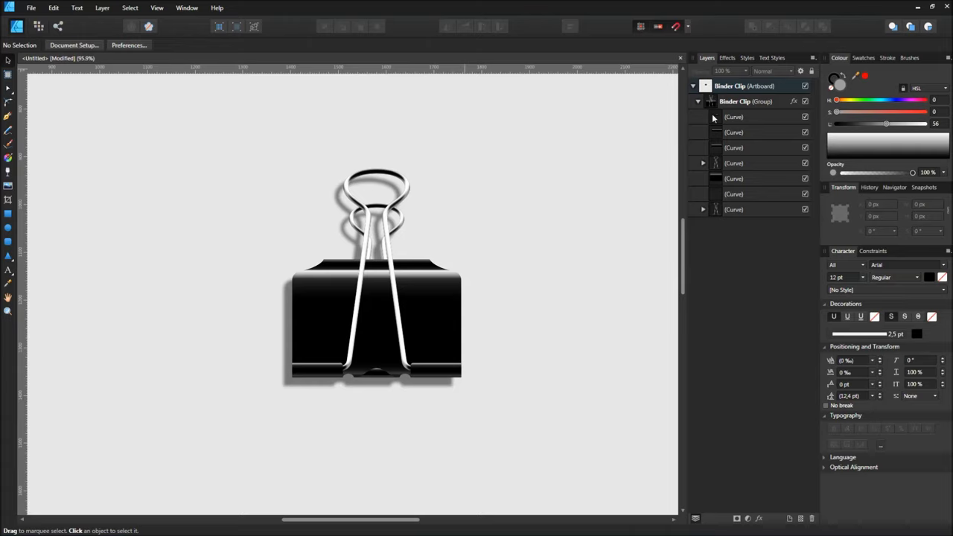
pyautogui.click(703, 163)
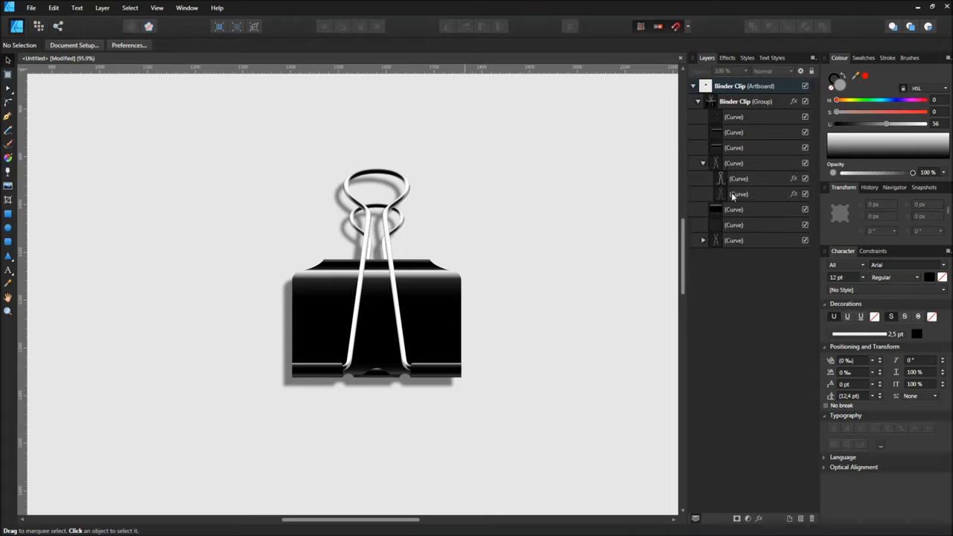
pyautogui.click(735, 197)
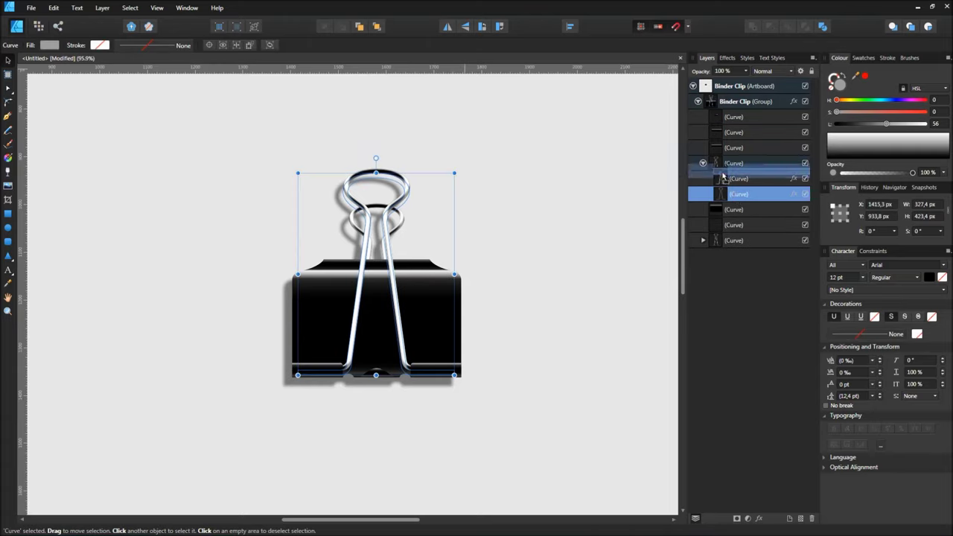
pyautogui.moveTo(736, 197); pyautogui.dragTo(730, 174)
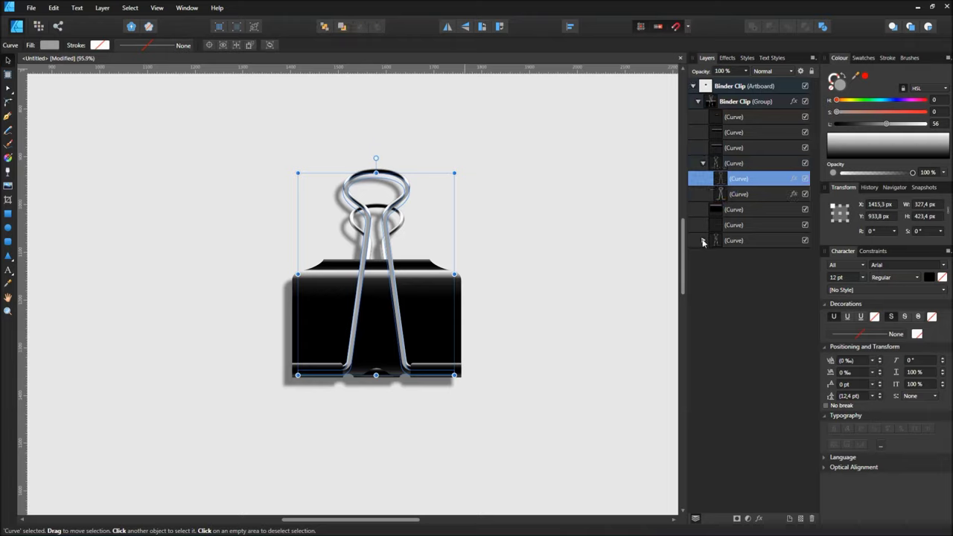
# - Reorder the curves inside the back handle, then collapse all layers and deselect
pyautogui.click(703, 240)
pyautogui.moveTo(735, 272); pyautogui.dragTo(721, 255)
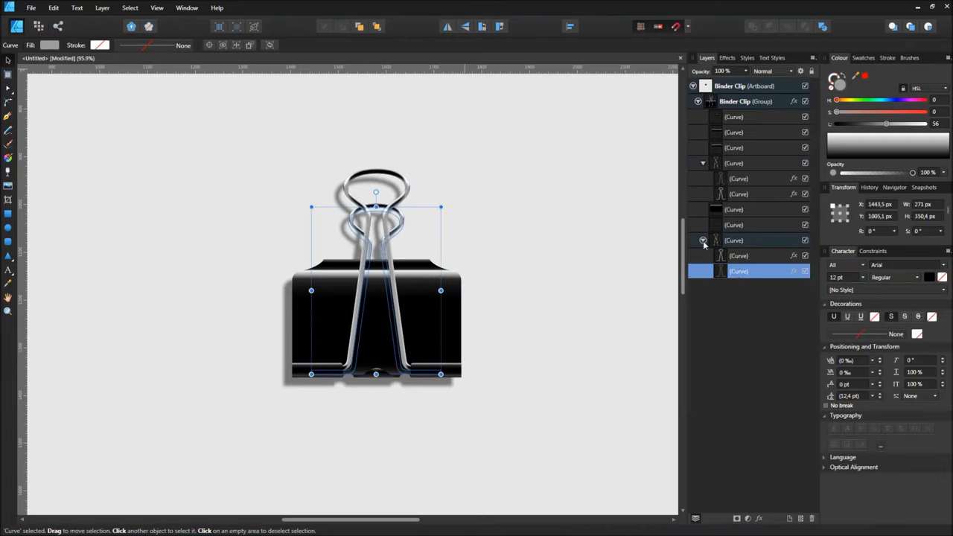
pyautogui.click(703, 240)
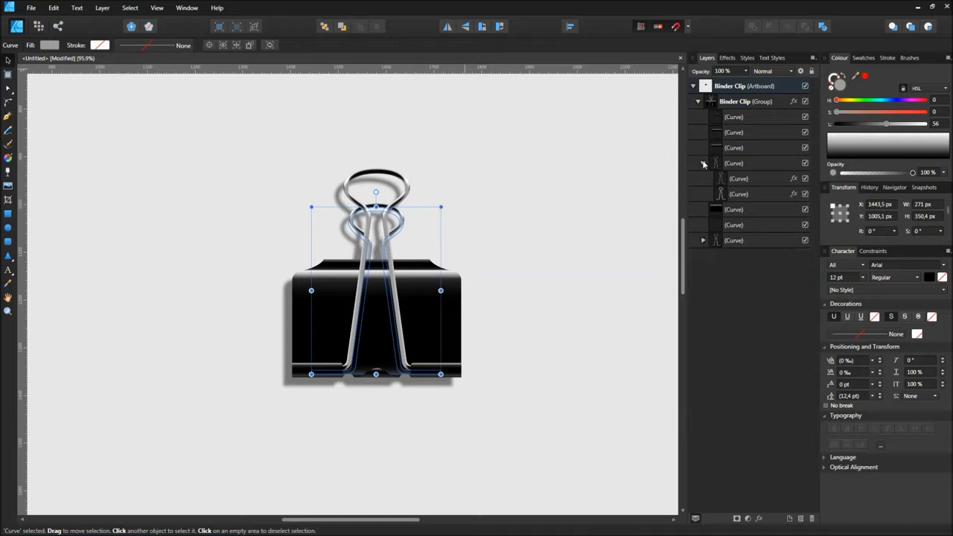
pyautogui.click(703, 163)
pyautogui.click(699, 101)
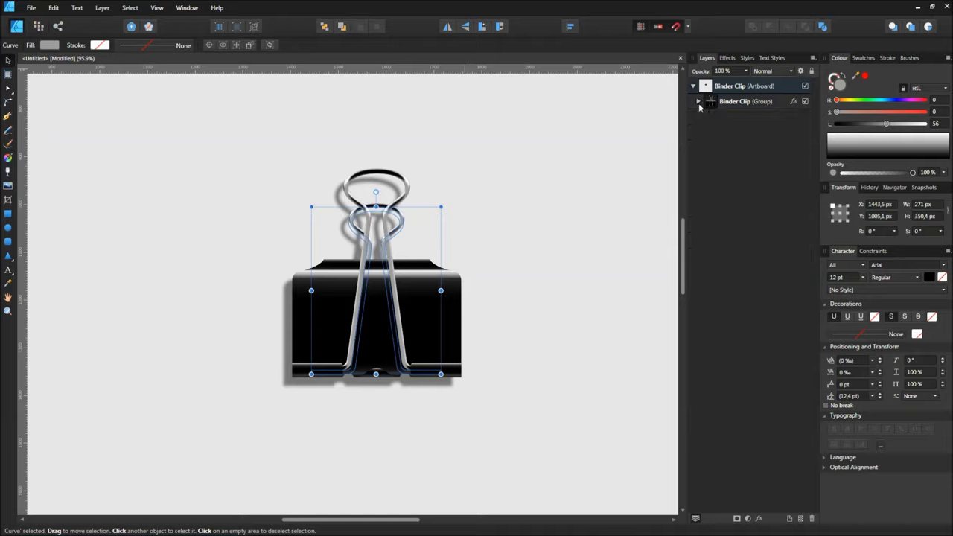
pyautogui.click(570, 215)
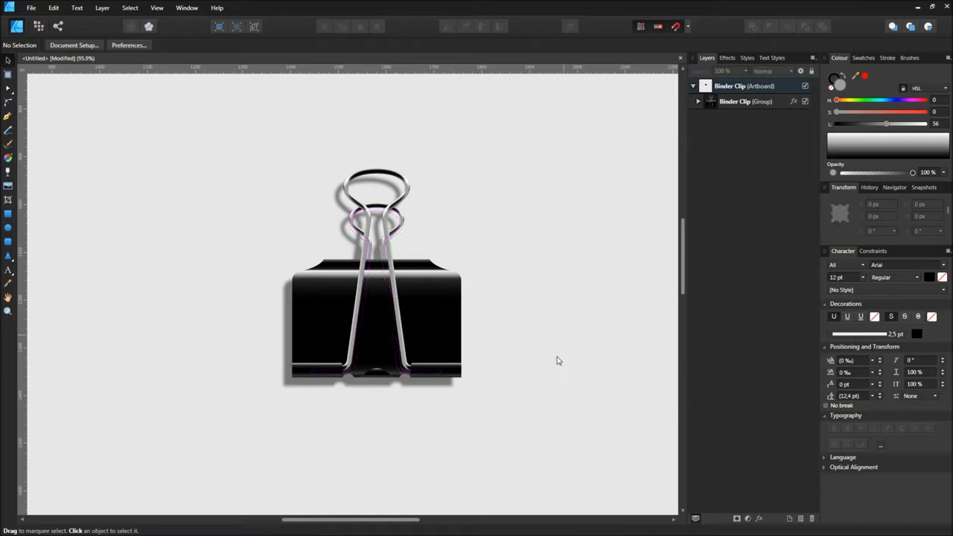